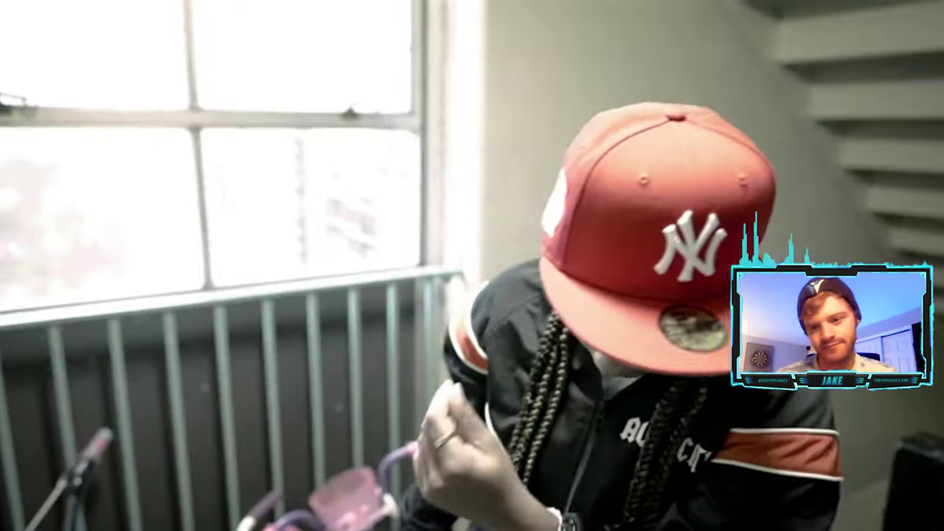
Set the playhead to 00:00:24:18 and select the C2220.MP4 clip on V1 to inspect its effect settings.
{"action": "left_click", "coordinate": [556, 329]}
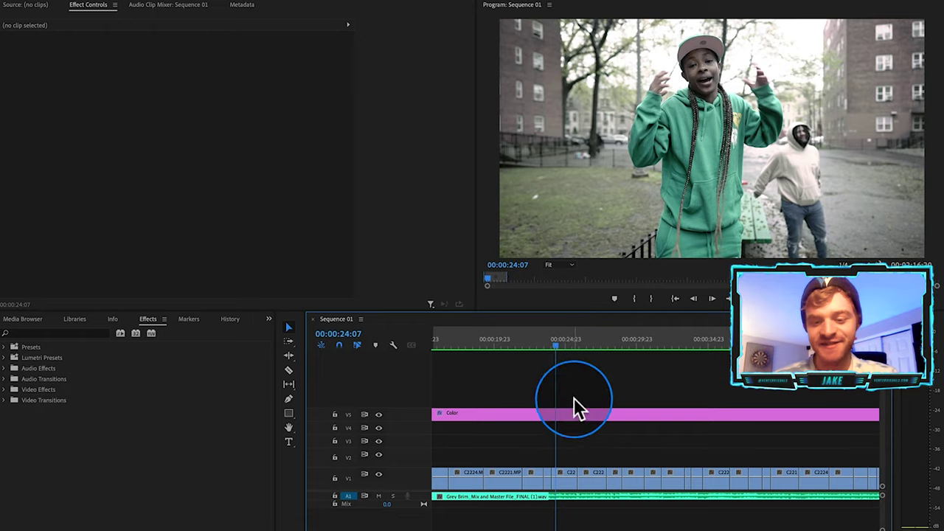
{"action": "left_click_drag", "start_coordinate": [555, 343], "coordinate": [562, 486]}
{"action": "left_click", "coordinate": [567, 479]}
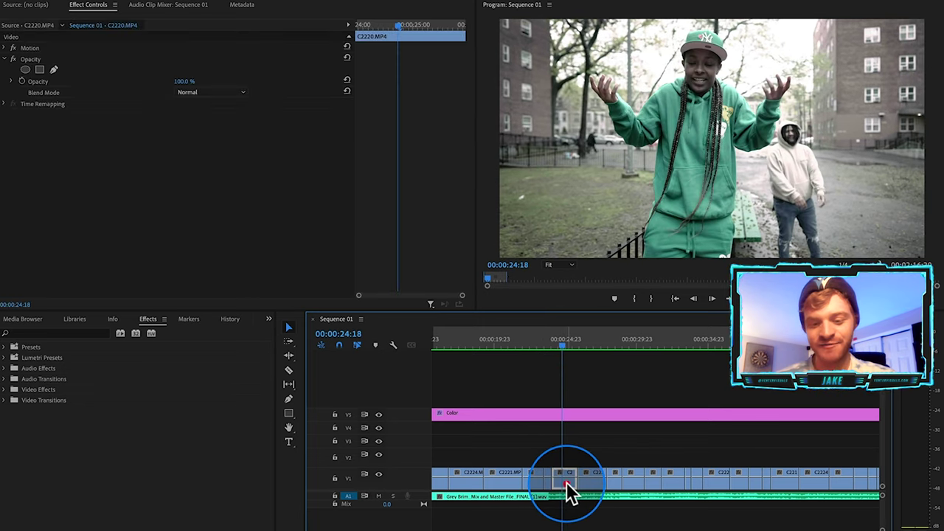
{"action": "left_click", "coordinate": [214, 57]}
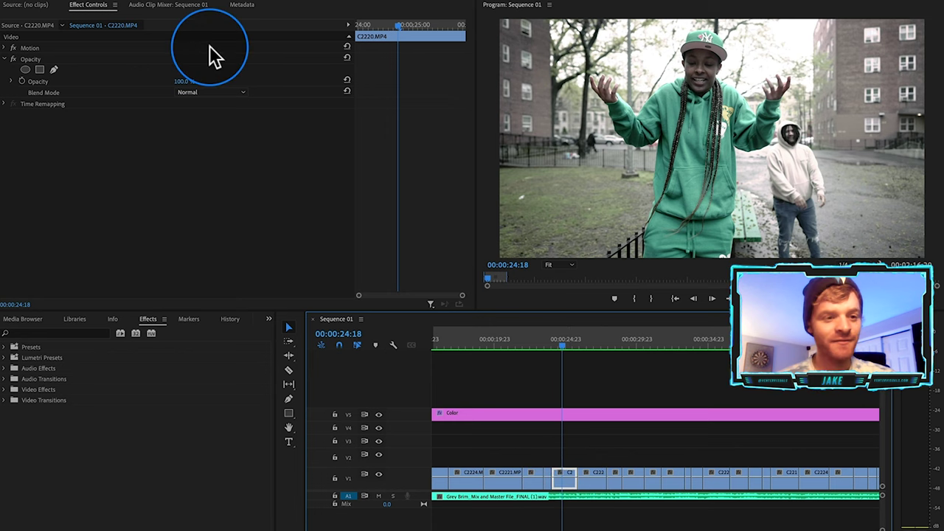
{"action": "left_click", "coordinate": [5, 48]}
{"action": "left_click", "coordinate": [93, 51]}
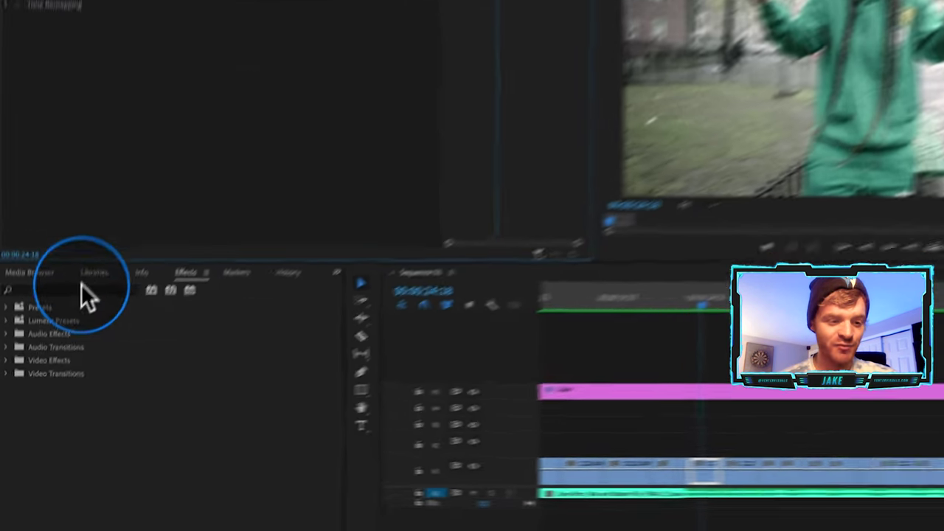
Search the effects for Transform and apply it to the C2220.MP4 clip on V1.
{"action": "left_click", "coordinate": [58, 334]}
{"action": "type", "text": "transfo"}
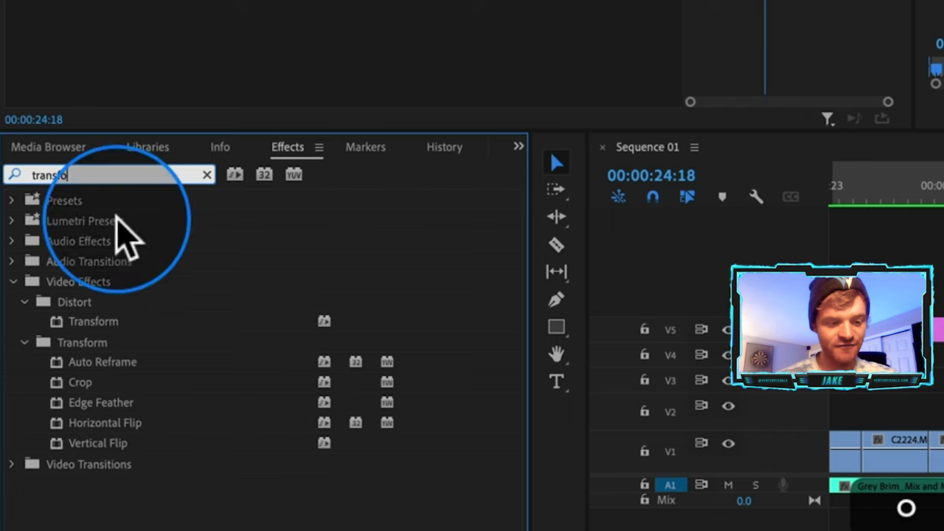
{"action": "left_click_drag", "start_coordinate": [93, 322], "coordinate": [563, 477]}
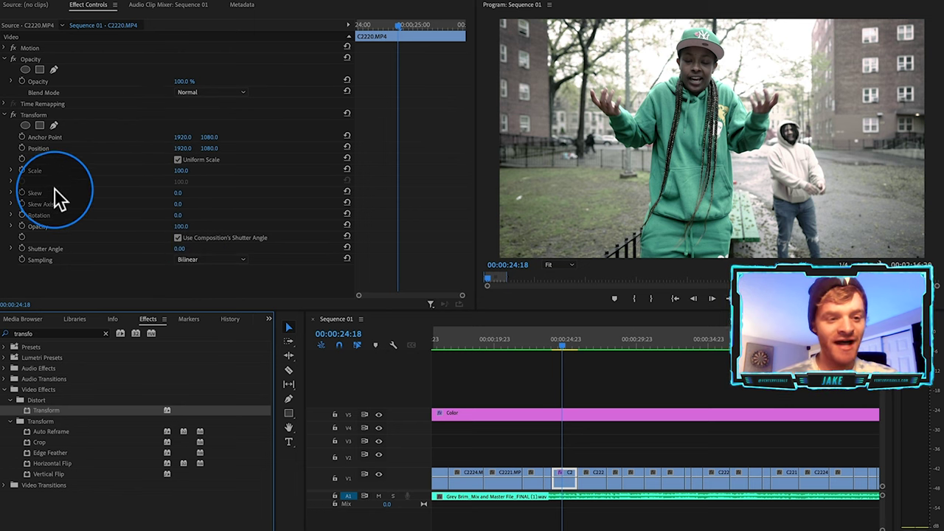
Keyframe the Transform effect's Scale at 141 and Position at 2089, 1464 at the playhead, keeping default-value keyframes at the clip's end.
{"action": "left_click", "coordinate": [22, 170]}
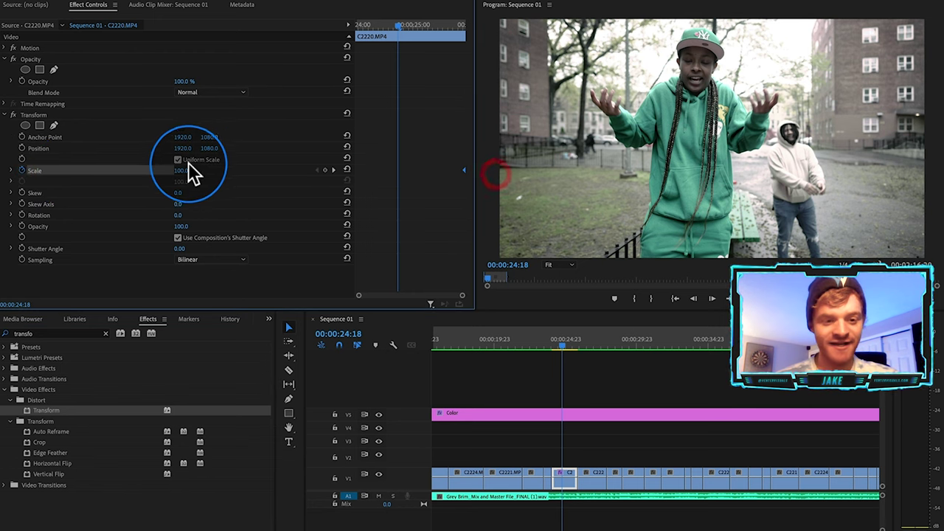
{"action": "left_click_drag", "start_coordinate": [181, 170], "coordinate": [211, 171]}
{"action": "left_click", "coordinate": [22, 147]}
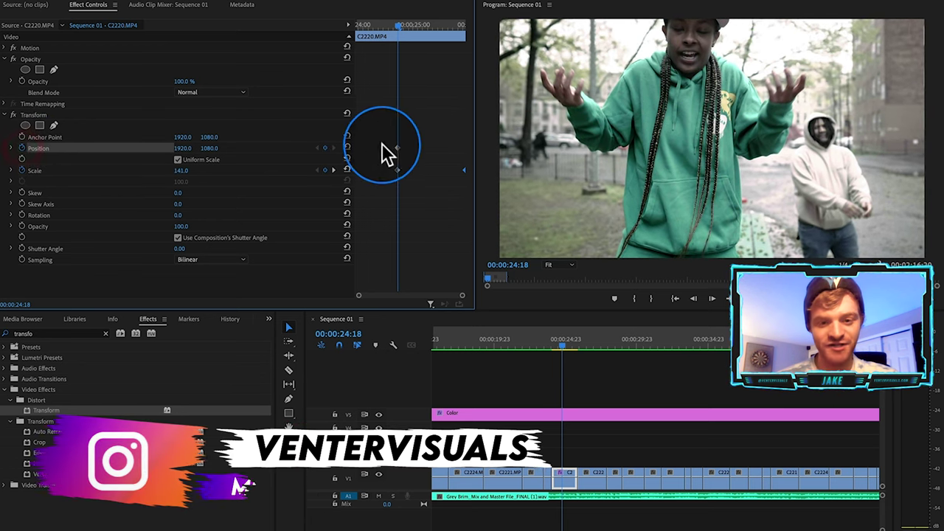
{"action": "left_click_drag", "start_coordinate": [397, 148], "coordinate": [595, 149]}
{"action": "left_click_drag", "start_coordinate": [206, 149], "coordinate": [265, 148]}
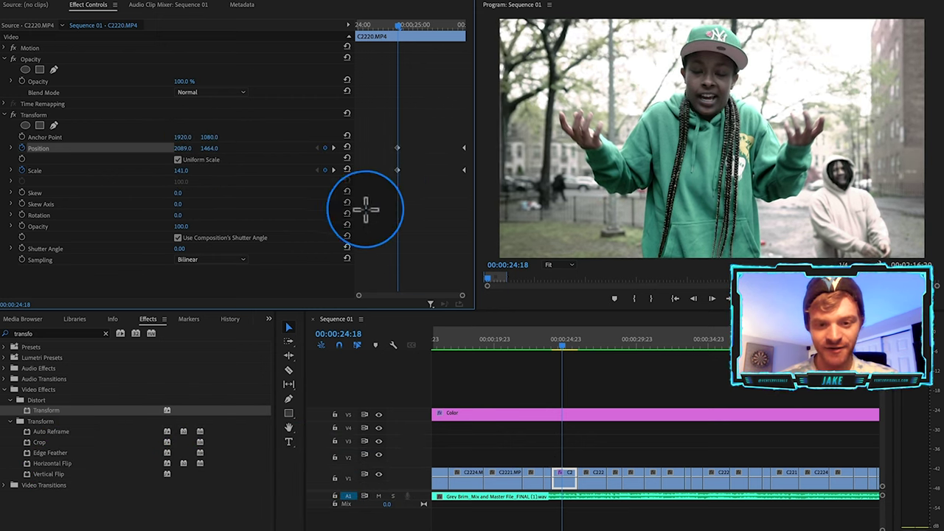
Move the zoomed-in Position and Scale keyframes to the clip's start and set the Transform's Shutter Angle to 360.
{"action": "left_click_drag", "start_coordinate": [397, 170], "coordinate": [312, 169]}
{"action": "left_click_drag", "start_coordinate": [377, 26], "coordinate": [389, 65]}
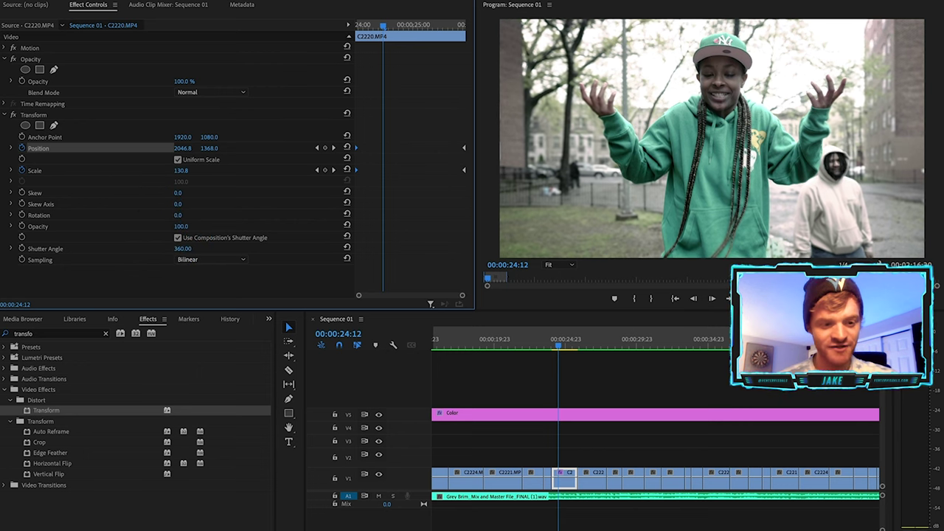
{"action": "left_click_drag", "start_coordinate": [419, 37], "coordinate": [386, 42]}
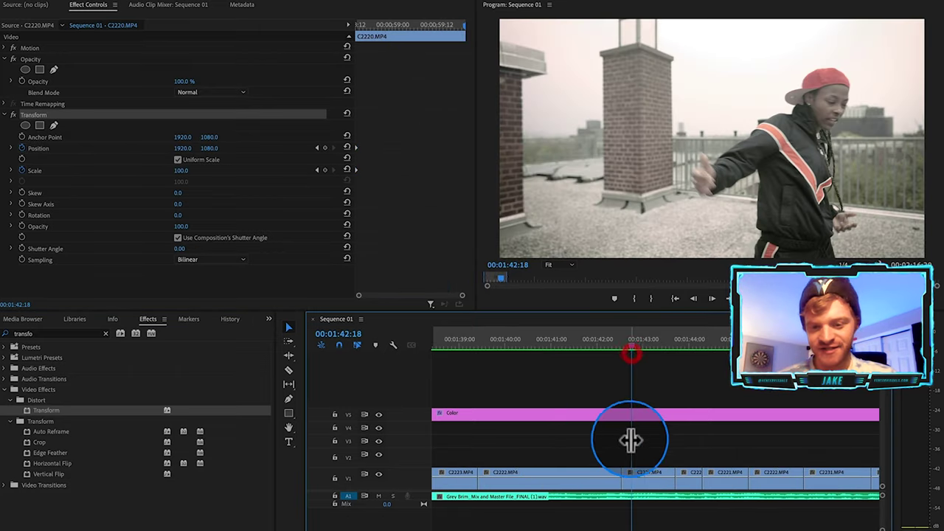
Apply Transform to the C2227.MP4 clip at 00:01:42:18, keyframing Scale to 144 and Position to 1225, 1080 at its end, with Shutter Angle 360.
{"action": "left_click_drag", "start_coordinate": [123, 415], "coordinate": [635, 476]}
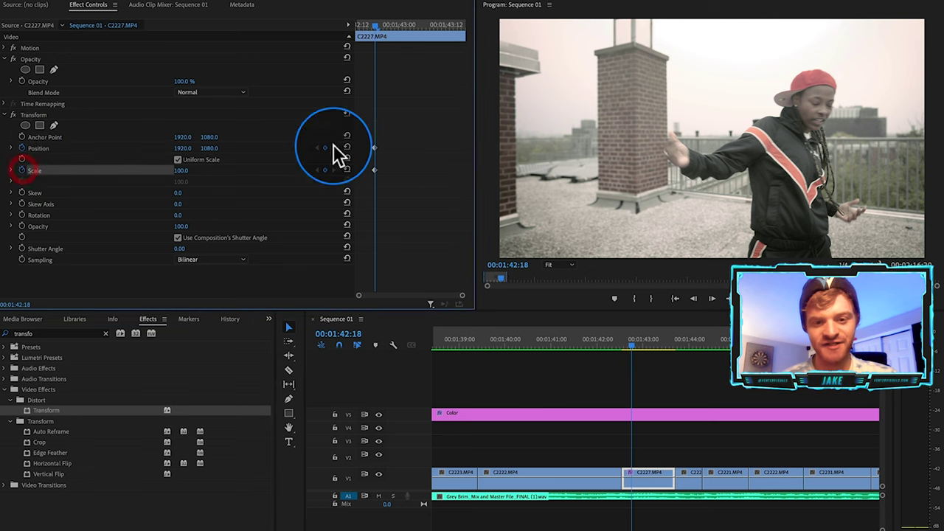
{"action": "left_click_drag", "start_coordinate": [181, 170], "coordinate": [18, 149]}
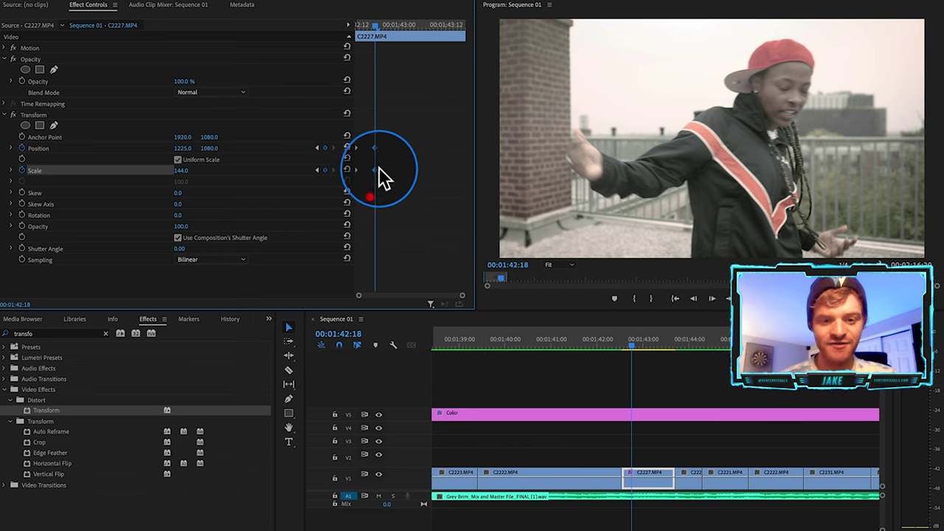
{"action": "left_click_drag", "start_coordinate": [376, 177], "coordinate": [580, 185]}
{"action": "left_click_drag", "start_coordinate": [394, 34], "coordinate": [364, 54]}
Review the C2227.MP4 clip's Transform settings and play the sequence from around 00:01:40 to check the push-in motion.
{"action": "left_click", "coordinate": [679, 441]}
{"action": "left_click", "coordinate": [635, 344]}
{"action": "mouse_move", "coordinate": [636, 345]}
{"action": "left_mouse_down"}
{"action": "mouse_move", "coordinate": [672, 348]}
{"action": "mouse_move", "coordinate": [632, 353]}
{"action": "mouse_move", "coordinate": [671, 358]}
{"action": "mouse_move", "coordinate": [642, 362]}
{"action": "left_mouse_up"}
{"action": "left_click_drag", "start_coordinate": [646, 445], "coordinate": [649, 487]}
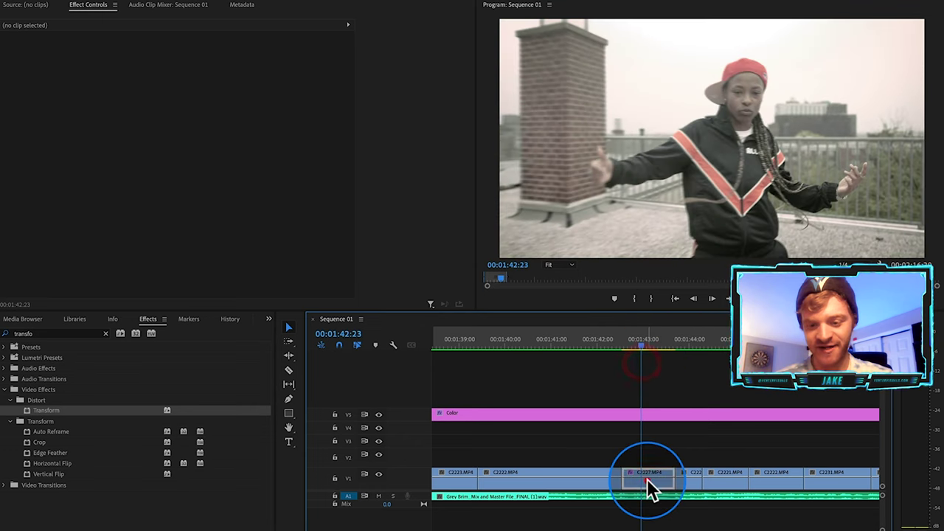
{"action": "left_click", "coordinate": [103, 214]}
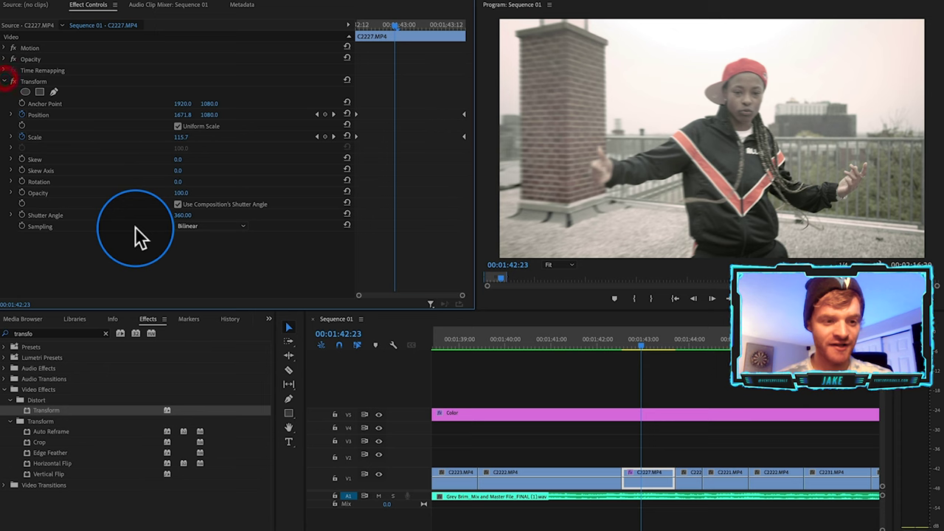
{"action": "left_click_drag", "start_coordinate": [632, 347], "coordinate": [509, 346]}
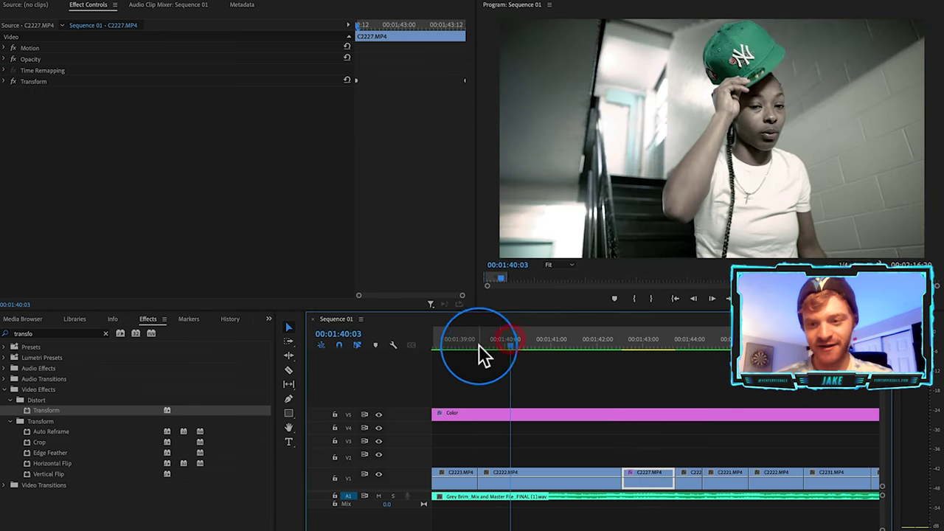
{"action": "left_click", "coordinate": [592, 388]}
{"action": "left_click", "coordinate": [522, 344]}
{"action": "key", "text": "space"}
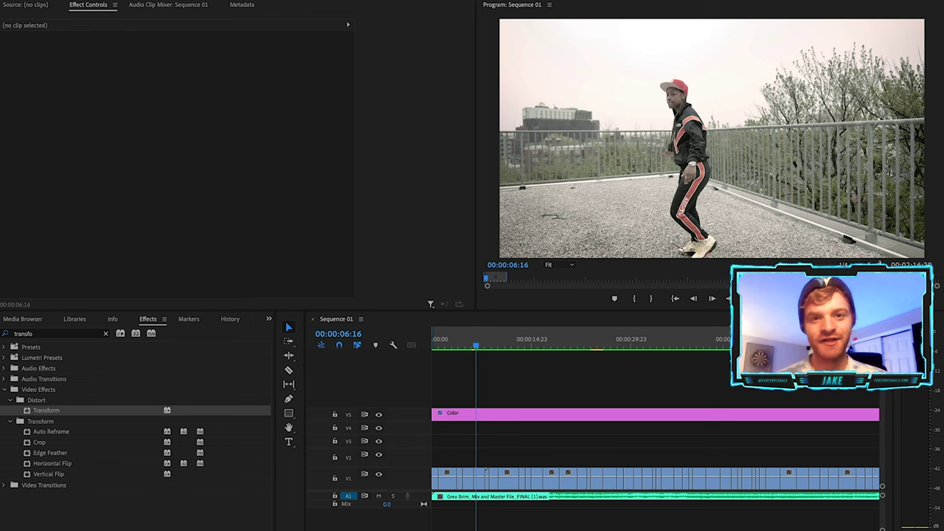
Browse the Matte Transitions folder in Finder and preview Blinds Right.mp4.
{"action": "left_click_drag", "start_coordinate": [590, 0], "coordinate": [219, 13]}
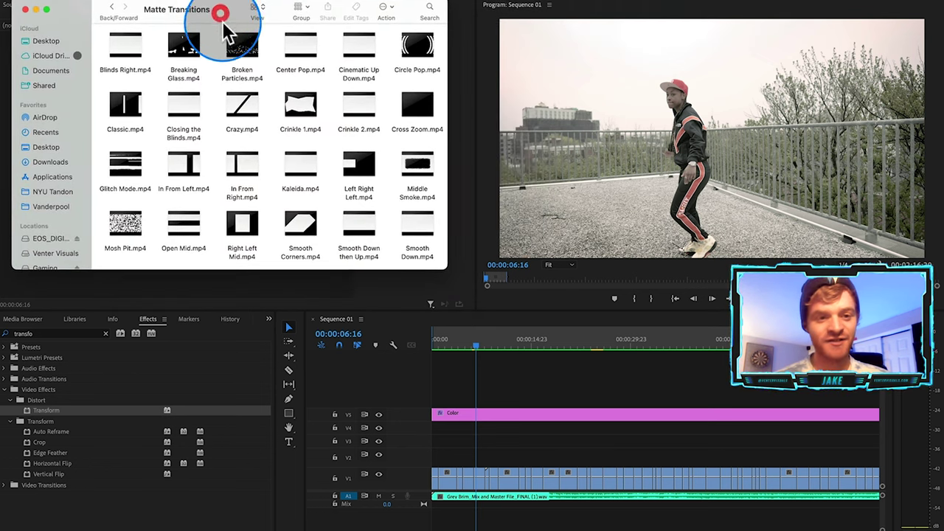
{"action": "scroll", "coordinate": [298, 168], "scroll_direction": "down", "scroll_amount": 3}
{"action": "scroll", "coordinate": [302, 166], "scroll_direction": "up", "scroll_amount": 2}
{"action": "scroll", "coordinate": [306, 174], "scroll_direction": "up", "scroll_amount": 1}
{"action": "left_click", "coordinate": [120, 74]}
{"action": "key", "text": "space"}
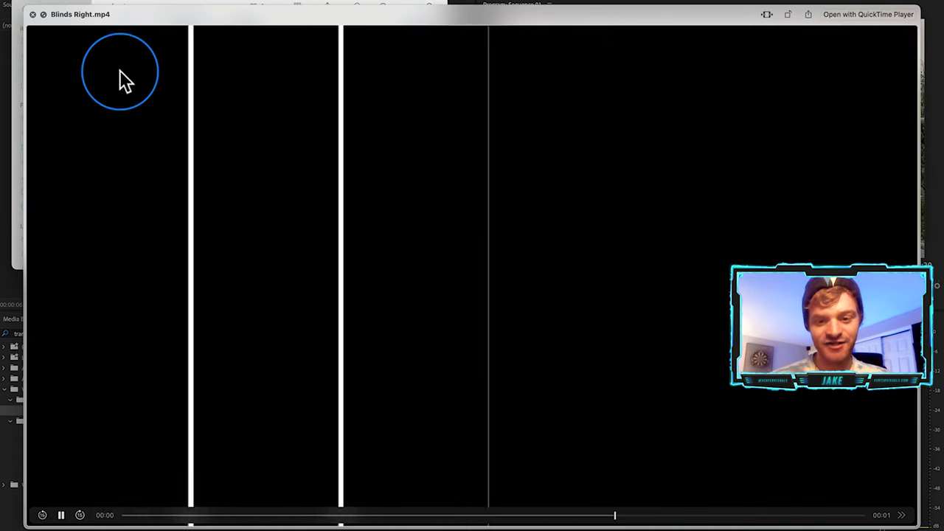
{"action": "key", "text": "space"}
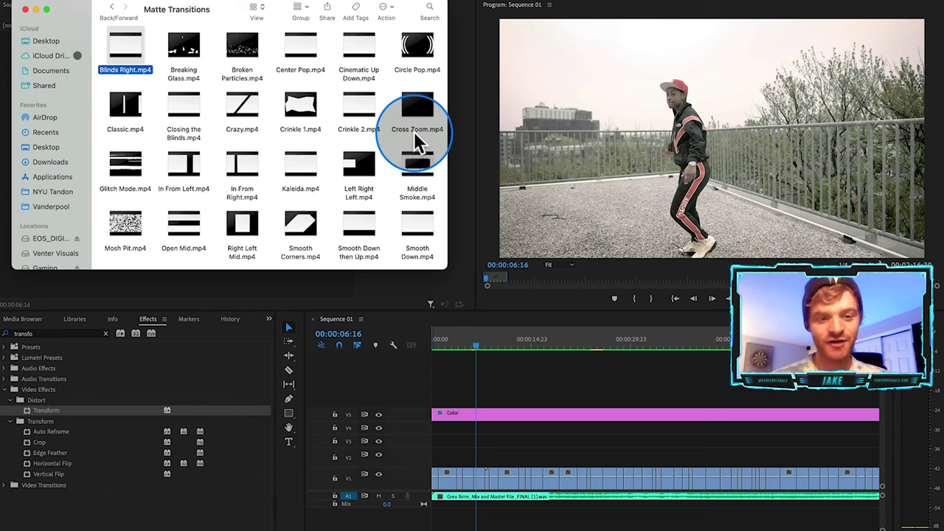
Add Blinds Right.mp4, Glitch Mode.mp4 and several other matte transitions from the folder to track V2 of the sequence.
{"action": "scroll", "coordinate": [133, 93], "scroll_direction": "down", "scroll_amount": 1}
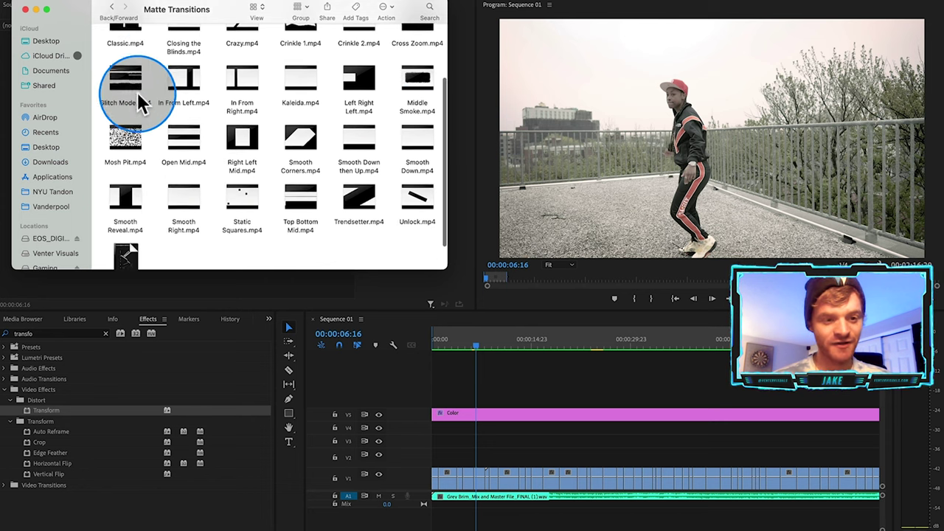
{"action": "left_click", "coordinate": [138, 96], "text": "super"}
{"action": "scroll", "coordinate": [137, 89], "scroll_direction": "up", "scroll_amount": 1}
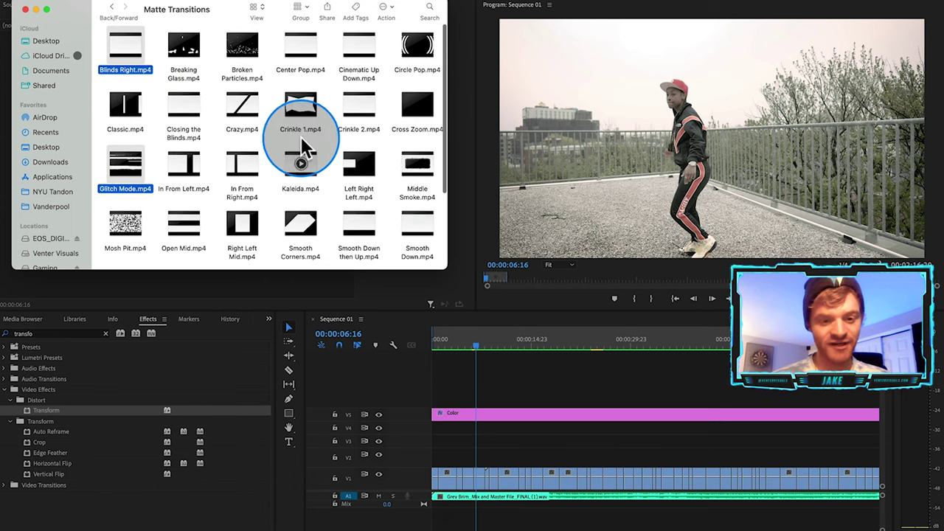
{"action": "scroll", "coordinate": [305, 137], "scroll_direction": "down", "scroll_amount": 2}
{"action": "left_click_drag", "start_coordinate": [194, 208], "coordinate": [536, 453]}
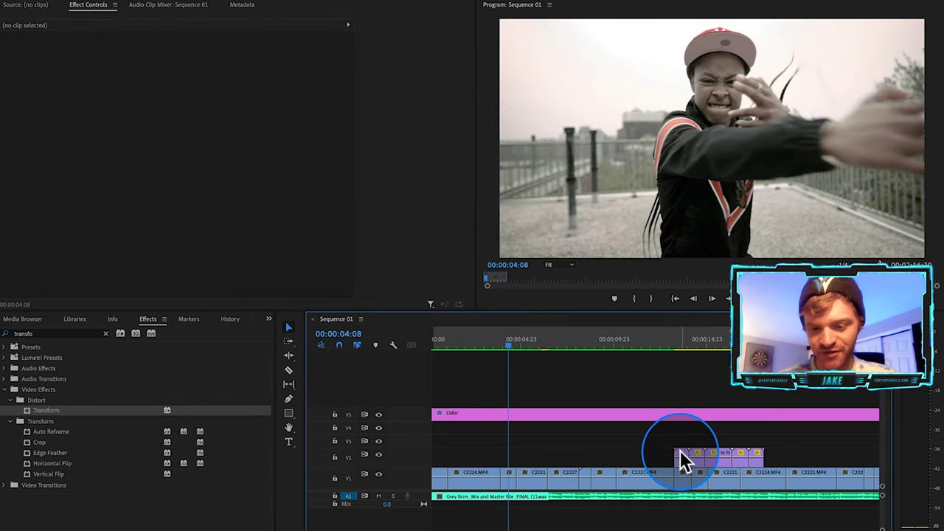
Move Blinds Right.mp4 over the cut between C2227.MP4 and C2221.MP4 near 00:00:04:18 and raise it to V3.
{"action": "left_click", "coordinate": [680, 452]}
{"action": "left_click_drag", "start_coordinate": [680, 451], "coordinate": [517, 464]}
{"action": "key", "text": "="}
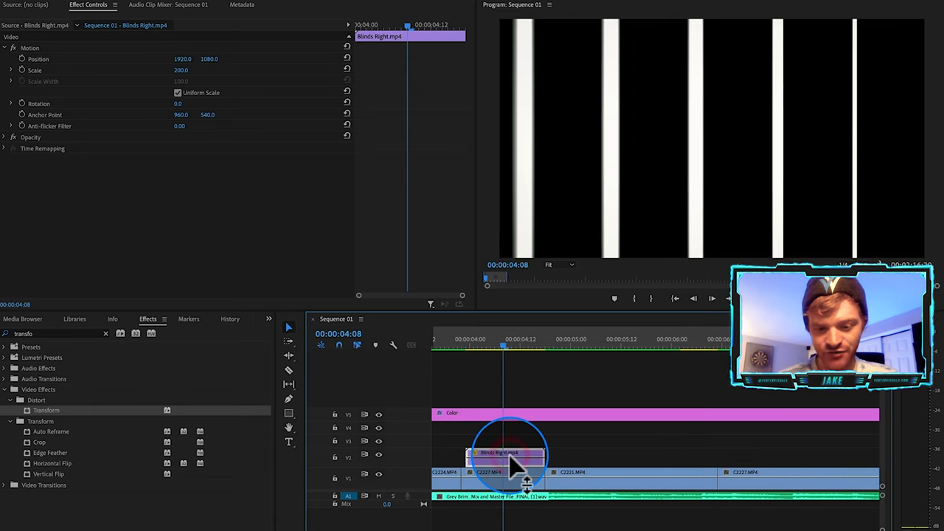
{"action": "key", "text": "="}
{"action": "scroll", "coordinate": [509, 455], "scroll_direction": "up", "scroll_amount": 2}
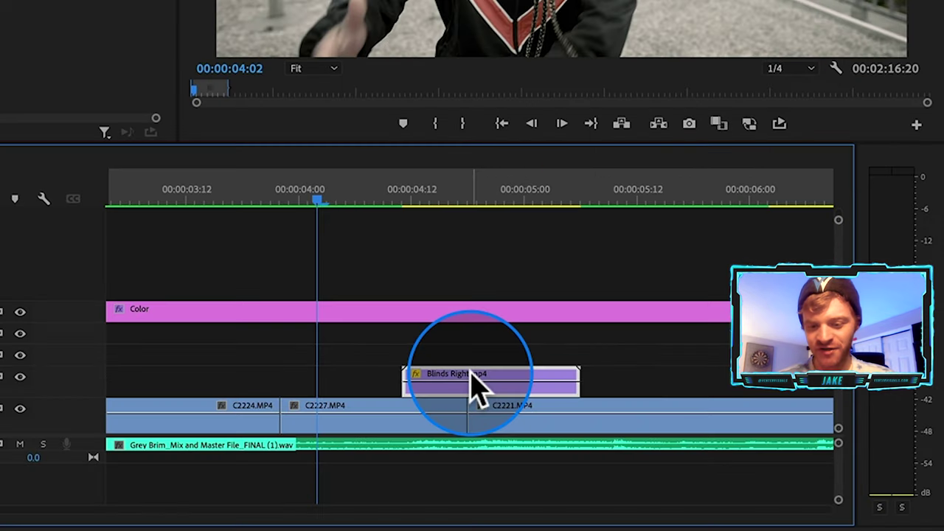
{"action": "left_click_drag", "start_coordinate": [652, 455], "coordinate": [652, 440]}
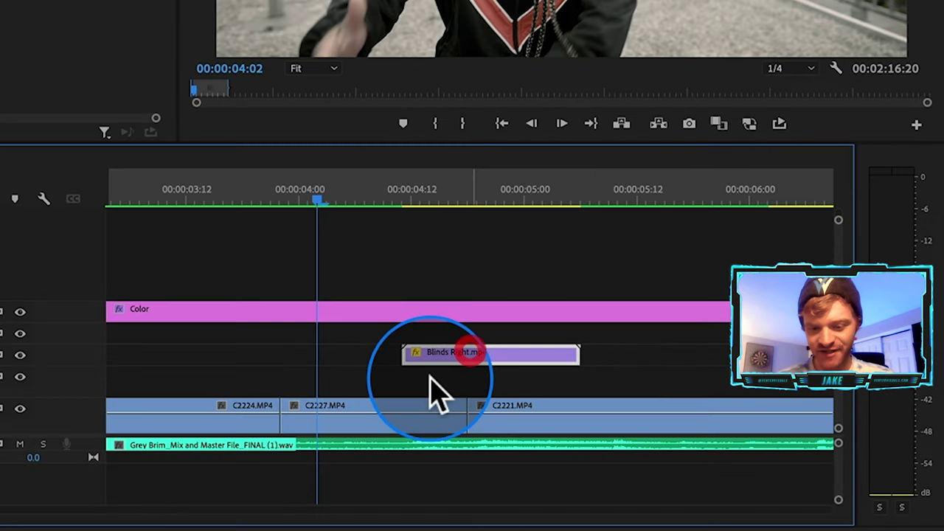
Split C2227.MP4 at the matte's start and stack the cut piece on V2 at the matte's length, with C2221.MP4 extended back beneath it.
{"action": "key", "text": "c"}
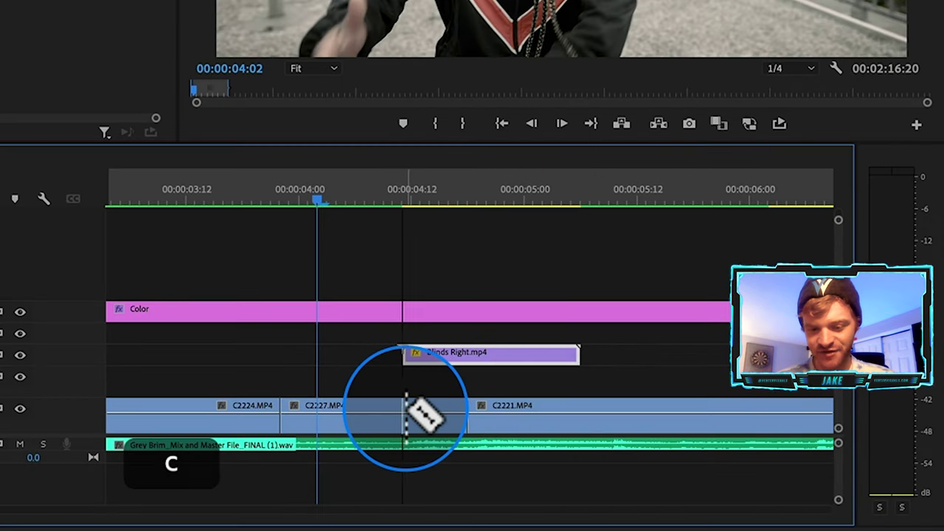
{"action": "left_click", "coordinate": [402, 417], "text": "shift"}
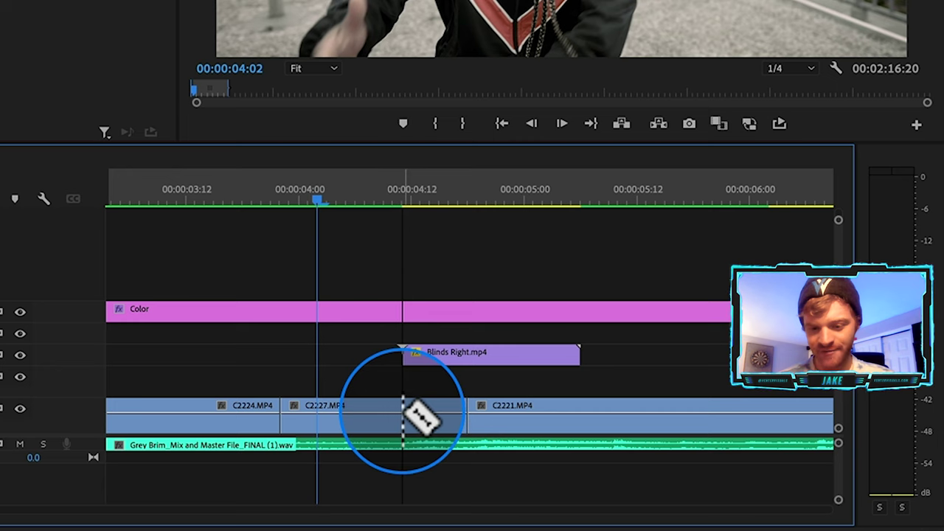
{"action": "key", "text": "v"}
{"action": "left_click_drag", "start_coordinate": [438, 411], "coordinate": [590, 386]}
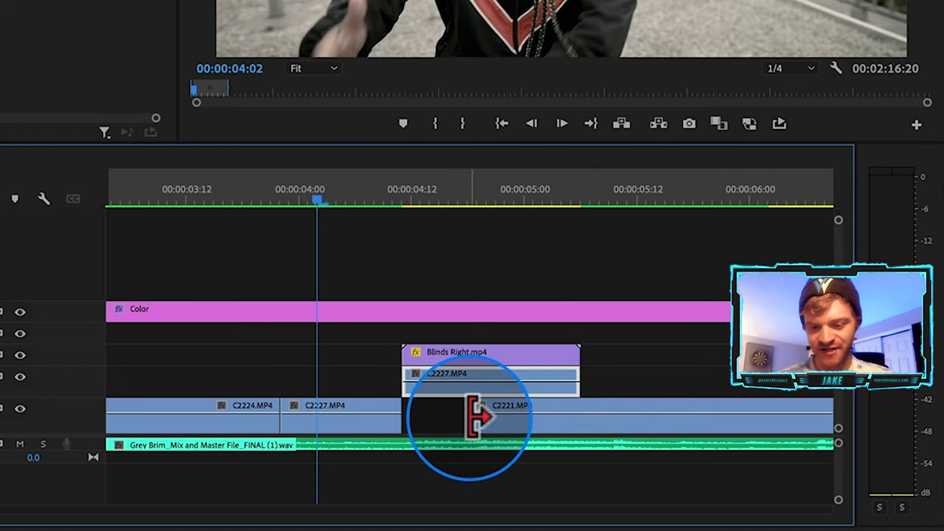
{"action": "left_click_drag", "start_coordinate": [477, 419], "coordinate": [410, 427]}
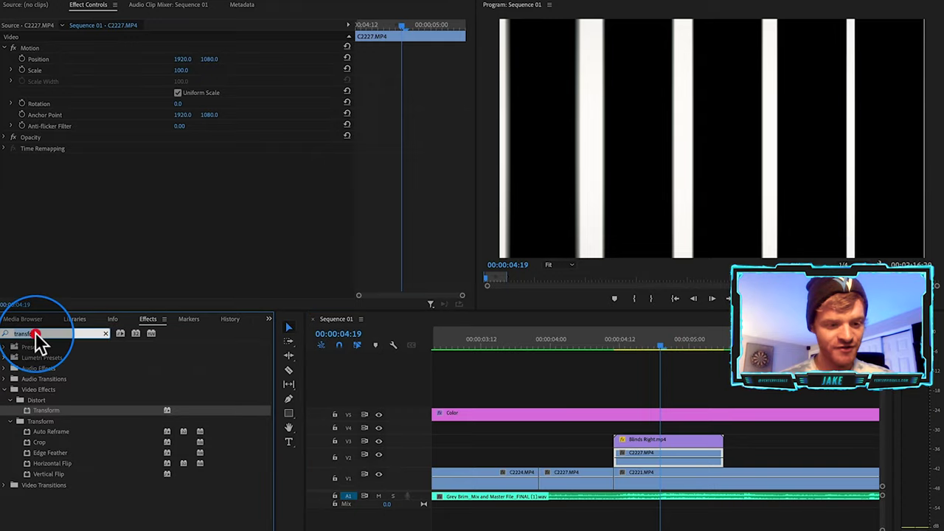
Find the Track Matte Key effect and apply it to the C2227.MP4 piece on V2.
{"action": "double_click", "coordinate": [35, 334]}
{"action": "type", "text": "track"}
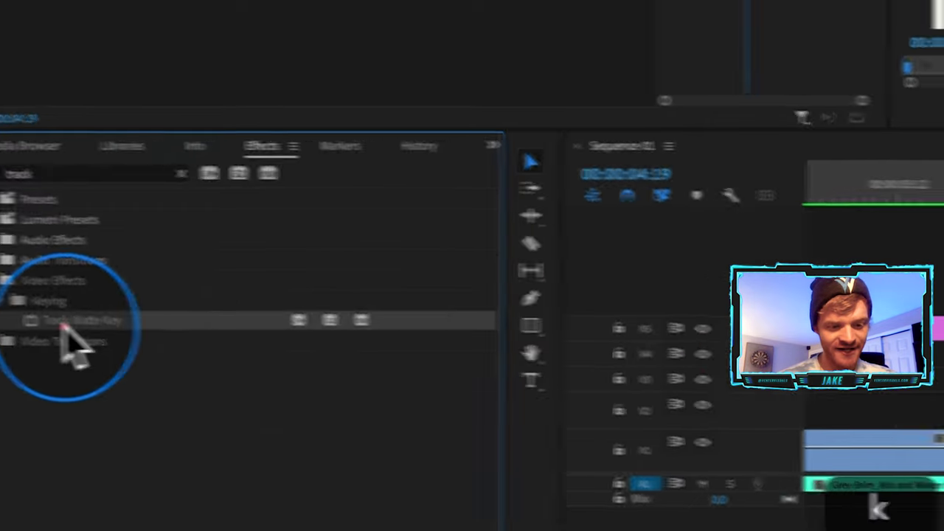
{"action": "left_click_drag", "start_coordinate": [65, 329], "coordinate": [494, 375]}
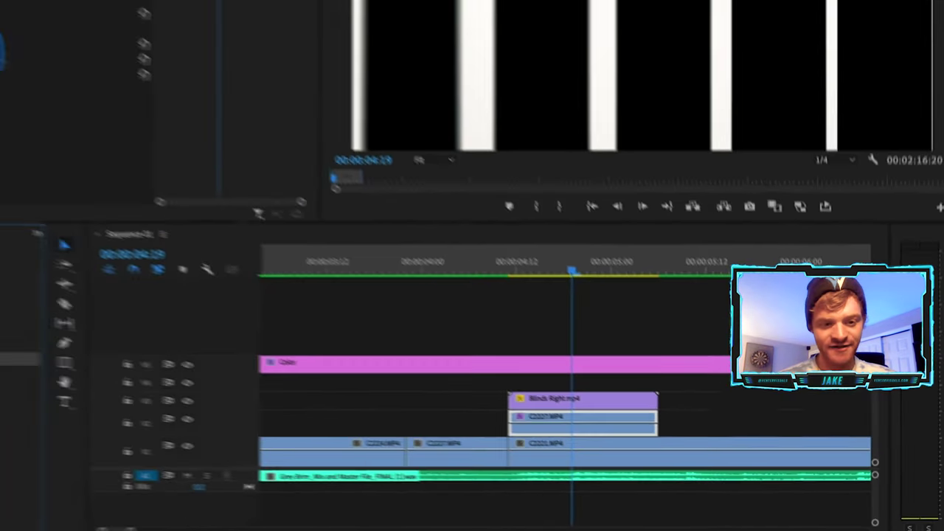
Set the Track Matte Key to composite using Matte Luma with Video 3 as the matte, and play the transition.
{"action": "left_click", "coordinate": [199, 191]}
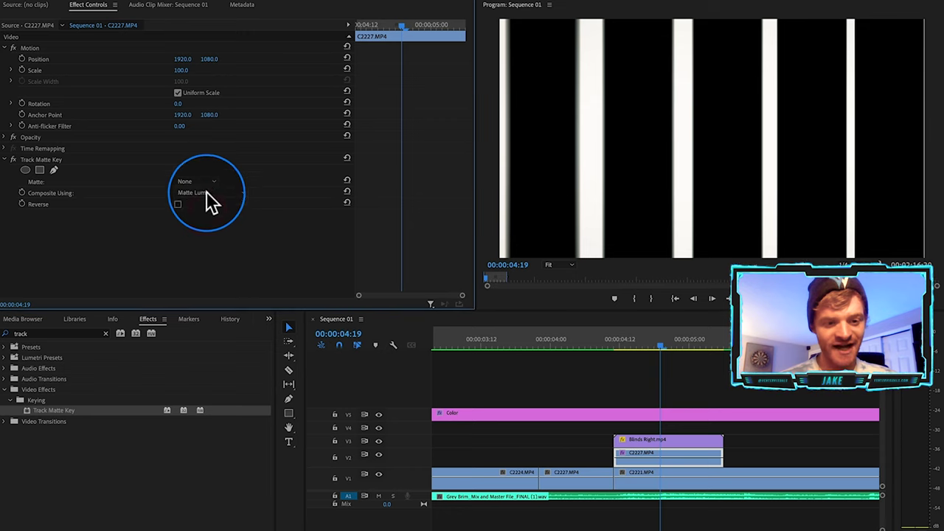
{"action": "left_click", "coordinate": [206, 181]}
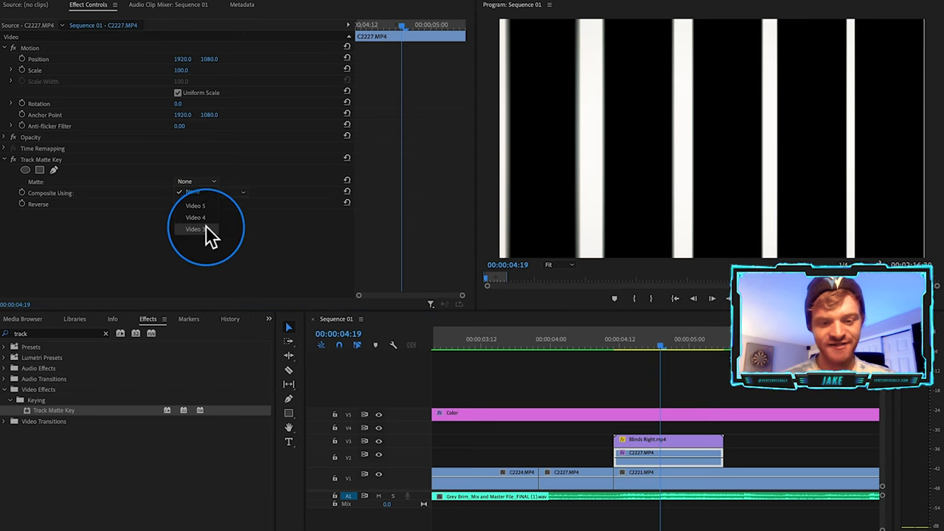
{"action": "left_click", "coordinate": [196, 229]}
{"action": "left_click_drag", "start_coordinate": [645, 354], "coordinate": [533, 376]}
{"action": "key", "text": "space"}
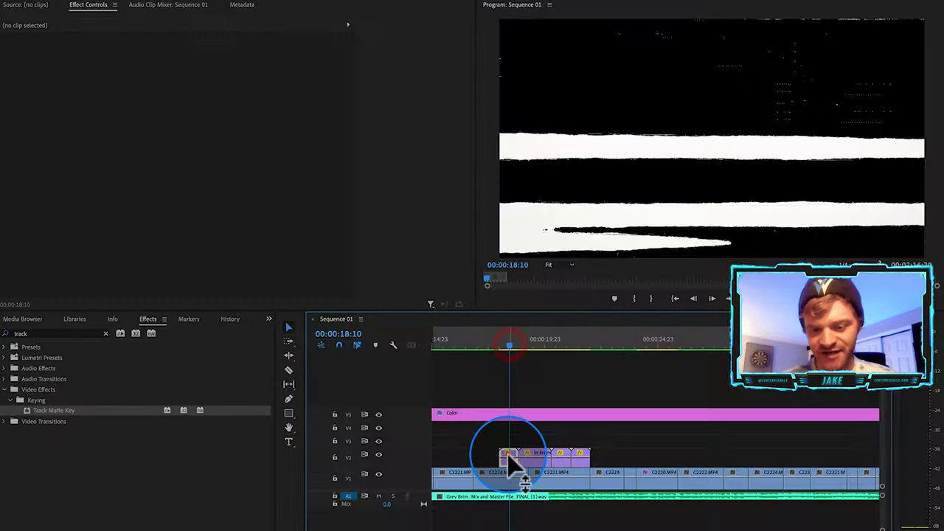
Move Glitch Mode.mp4 over the cut between C2223.MP4 and C2224.MP4 near 00:00:29:00, preview its timing and raise it to V3.
{"action": "left_click", "coordinate": [508, 454]}
{"action": "left_click_drag", "start_coordinate": [508, 454], "coordinate": [822, 444]}
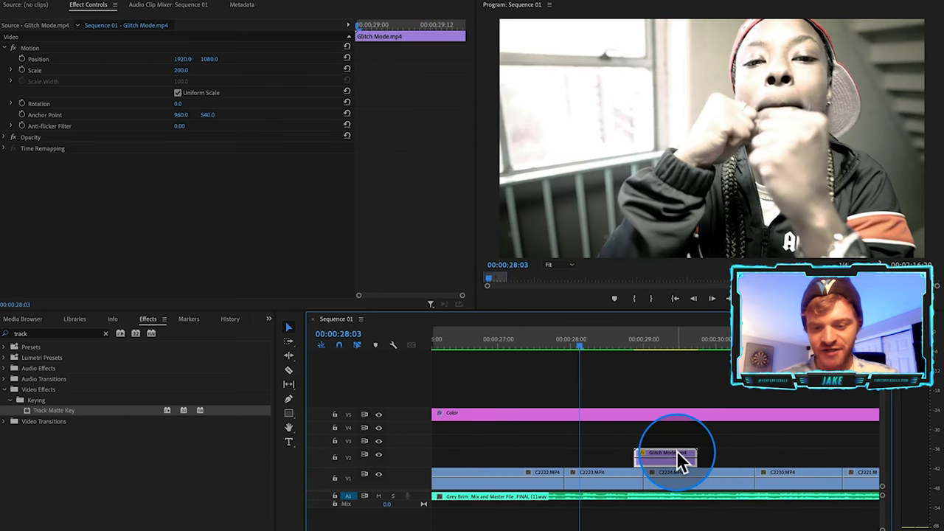
{"action": "left_click_drag", "start_coordinate": [679, 461], "coordinate": [652, 458]}
{"action": "key", "text": "space"}
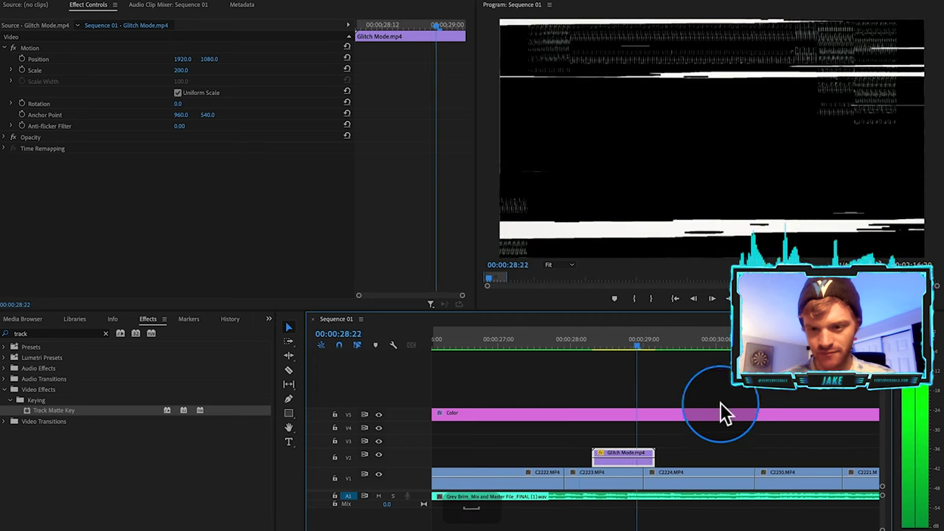
{"action": "key", "text": "space"}
{"action": "left_click_drag", "start_coordinate": [567, 343], "coordinate": [587, 345]}
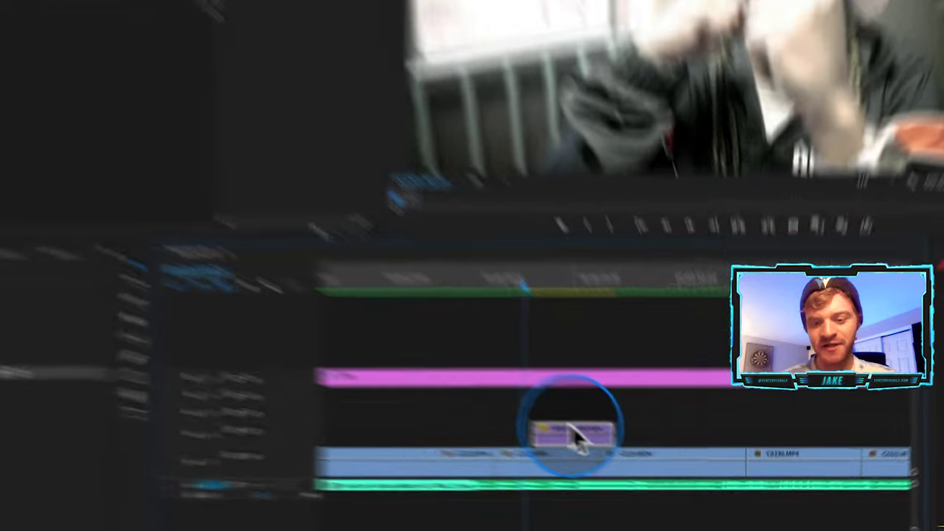
{"action": "mouse_move", "coordinate": [579, 439]}
{"action": "left_mouse_down"}
{"action": "mouse_move", "coordinate": [586, 435]}
{"action": "mouse_move", "coordinate": [576, 426]}
{"action": "left_mouse_up"}
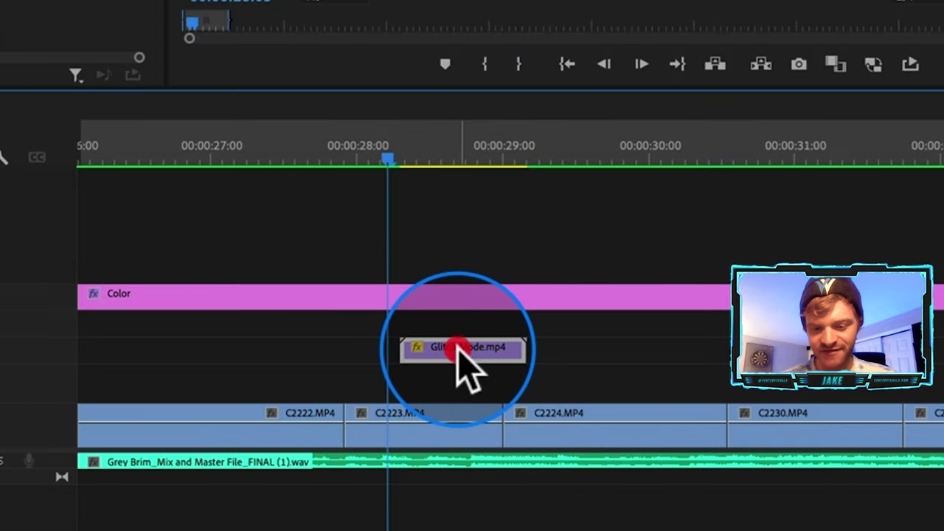
Split C2223.MP4 at the matte's start and stack the cut piece on V2 at the matte's length, with C2224.MP4 extended back beneath it.
{"action": "key", "text": "c"}
{"action": "left_click", "coordinate": [401, 432]}
{"action": "key", "text": "v"}
{"action": "left_click", "coordinate": [453, 428]}
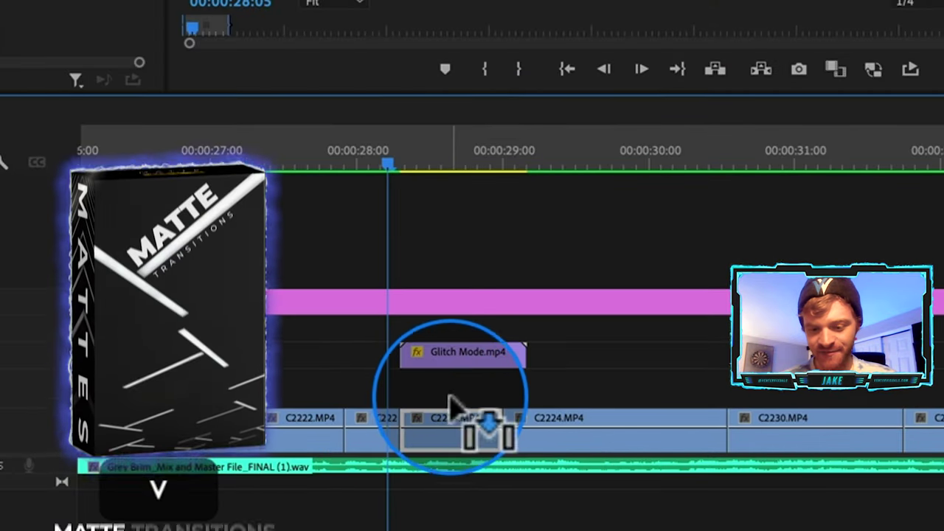
{"action": "left_click_drag", "start_coordinate": [451, 397], "coordinate": [448, 391]}
{"action": "left_click_drag", "start_coordinate": [509, 399], "coordinate": [533, 398]}
{"action": "left_click_drag", "start_coordinate": [493, 435], "coordinate": [378, 436]}
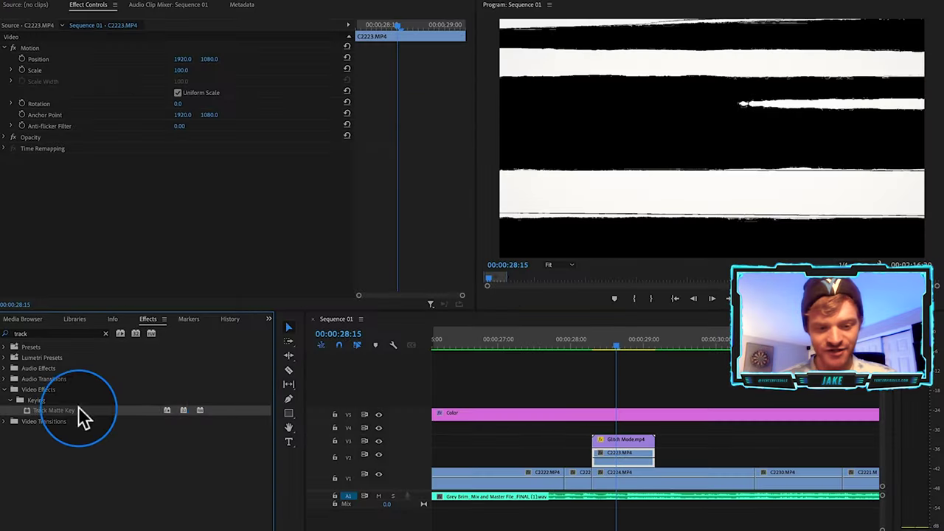
Apply Track Matte Key to the C2223.MP4 piece on V2, compositing with Matte Luma and Video 3 as the matte, and preview the transition.
{"action": "left_click_drag", "start_coordinate": [78, 410], "coordinate": [638, 461]}
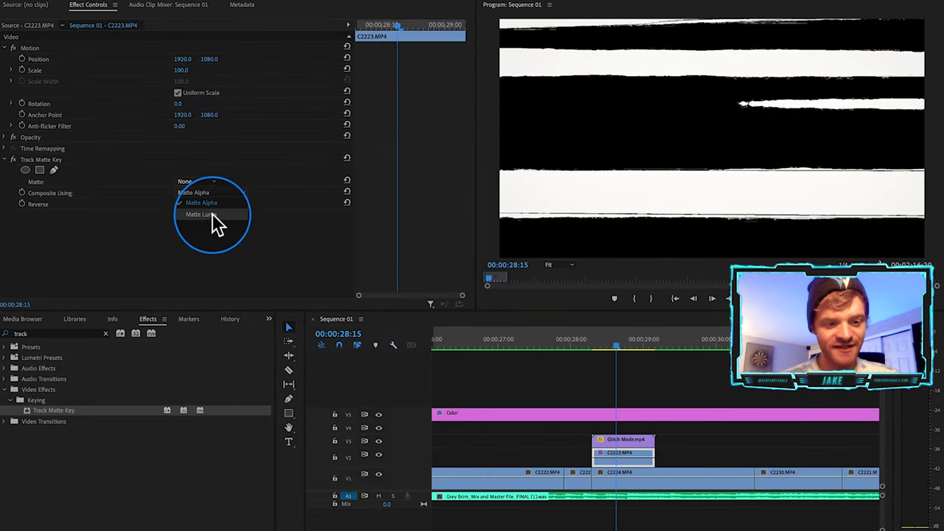
{"action": "left_click", "coordinate": [212, 214]}
{"action": "left_click", "coordinate": [207, 182]}
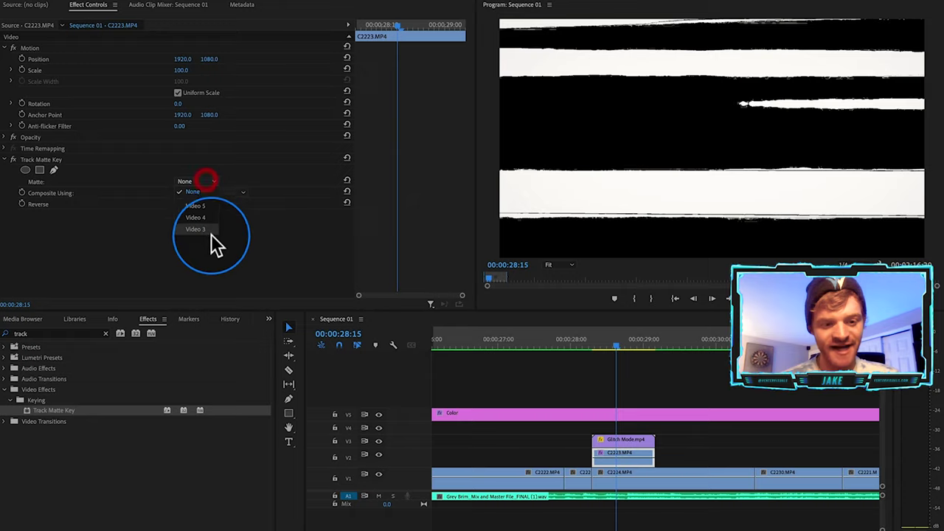
{"action": "left_click", "coordinate": [212, 236]}
{"action": "mouse_move", "coordinate": [622, 339]}
{"action": "left_mouse_down"}
{"action": "mouse_move", "coordinate": [662, 343]}
{"action": "mouse_move", "coordinate": [629, 346]}
{"action": "left_mouse_up"}
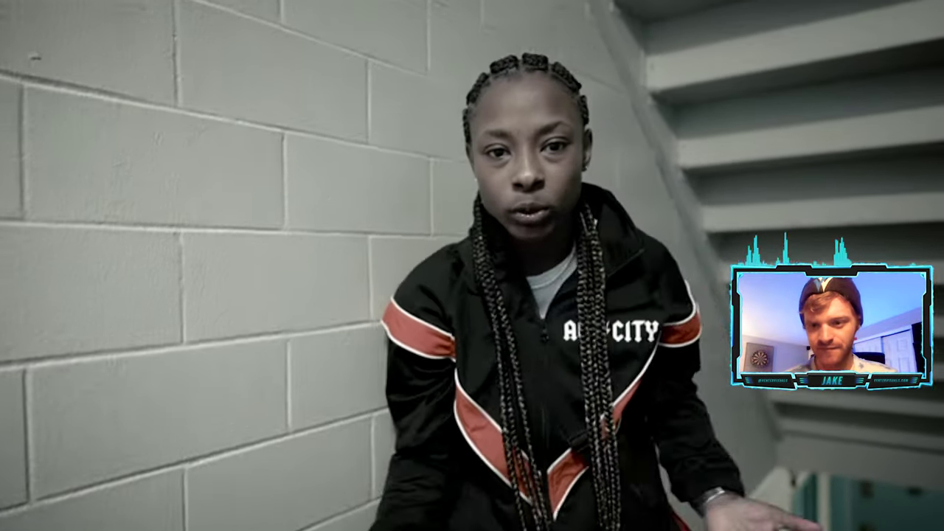
Enlarge the Glitch Mode.mp4 matte to a scale of 343 and adjust its vertical position, and play the transition.
{"action": "left_click", "coordinate": [628, 441]}
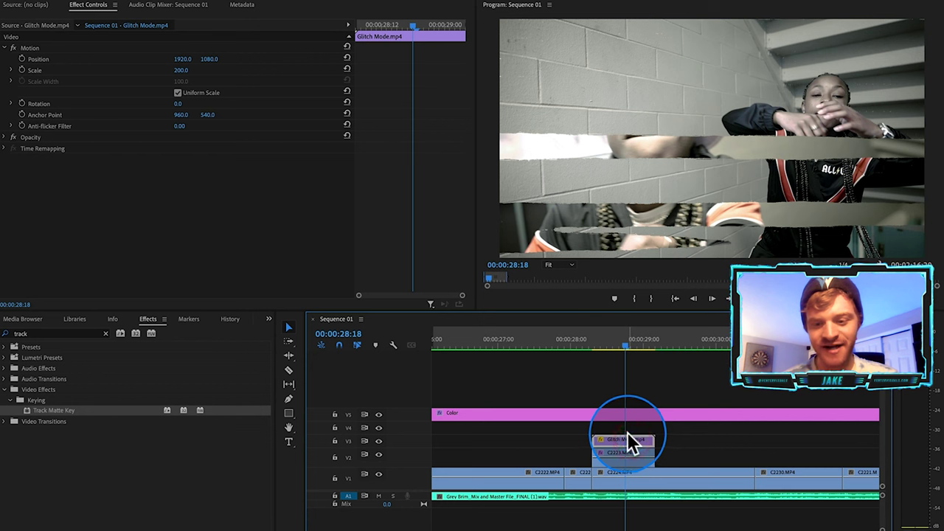
{"action": "left_click", "coordinate": [182, 60]}
{"action": "left_click_drag", "start_coordinate": [185, 72], "coordinate": [231, 59]}
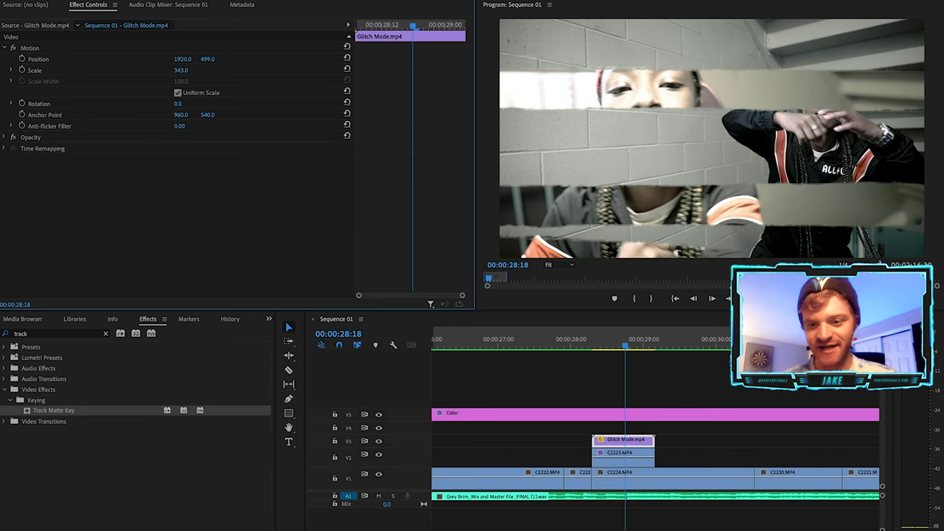
{"action": "left_click_drag", "start_coordinate": [212, 59], "coordinate": [224, 59]}
{"action": "key", "text": "space"}
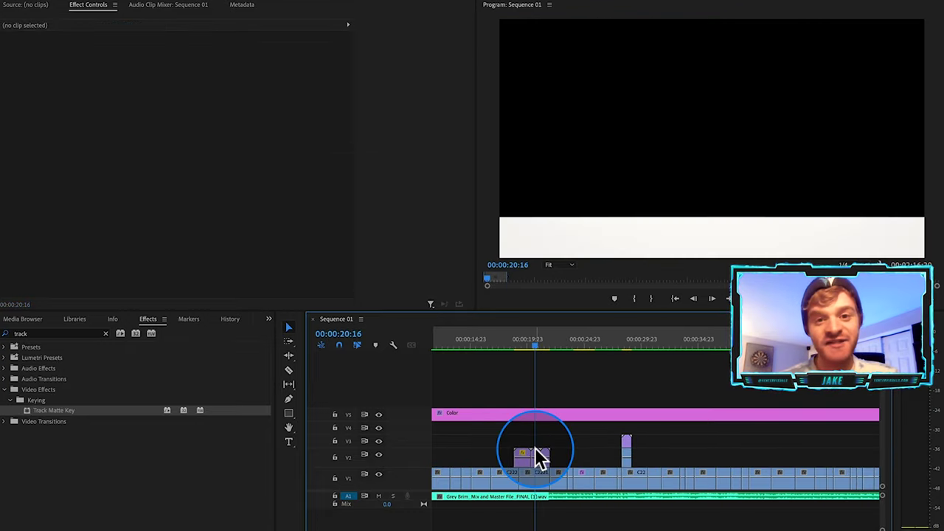
Cut In From Left.mp4 from its place near 00:00:19 and paste it onto V3 over the cut between C2231.MP4 and C2222.MP4 near 00:01:06:19.
{"action": "left_click", "coordinate": [540, 457]}
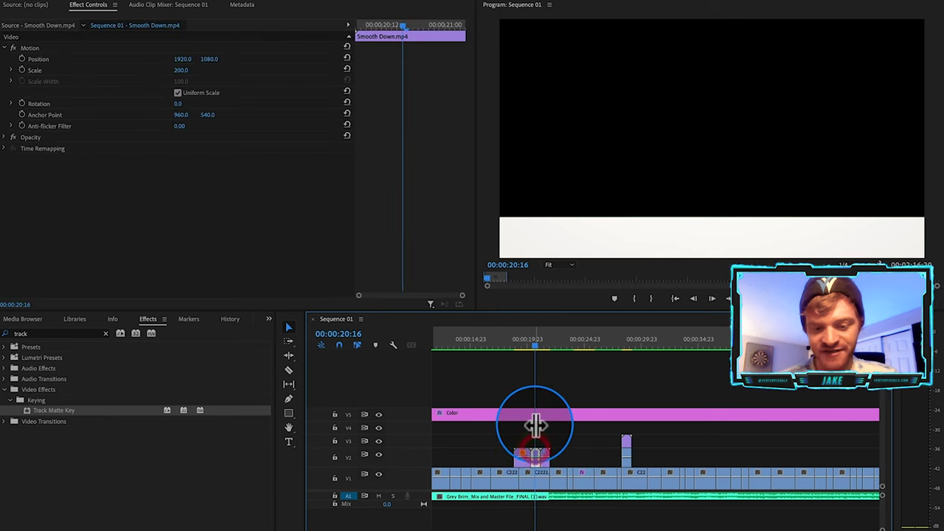
{"action": "key", "text": "="}
{"action": "left_click_drag", "start_coordinate": [482, 345], "coordinate": [516, 347]}
{"action": "key", "text": "-"}
{"action": "left_click", "coordinate": [509, 457]}
{"action": "key", "text": "super+x"}
{"action": "key", "text": "-"}
{"action": "key", "text": "-"}
{"action": "left_click", "coordinate": [574, 338]}
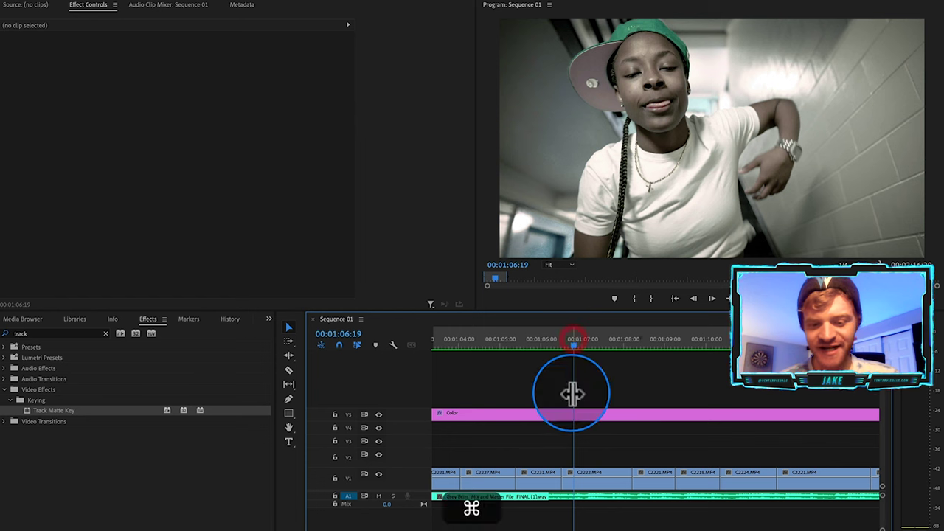
{"action": "key", "text": "super+v"}
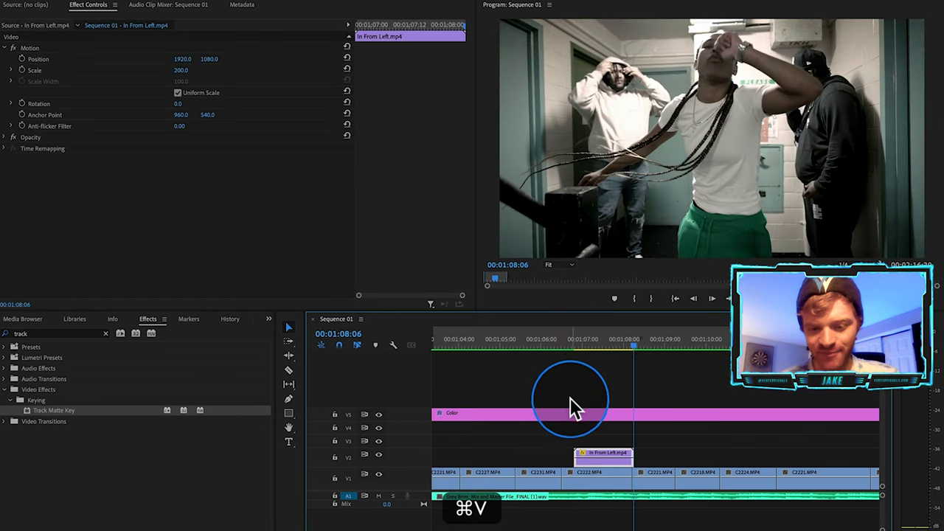
{"action": "left_click_drag", "start_coordinate": [565, 458], "coordinate": [568, 442]}
Split C2231.MP4 at the matte's start and stack the cut piece on V2 at the matte's length, with C2222.MP4 extended back beneath it.
{"action": "key", "text": "c"}
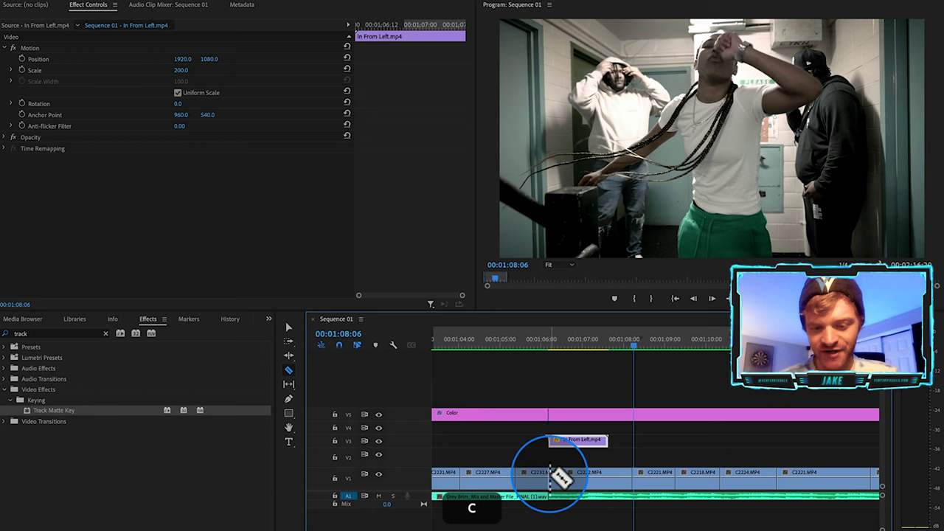
{"action": "key", "text": "v"}
{"action": "left_click_drag", "start_coordinate": [553, 470], "coordinate": [529, 480]}
Apply Track Matte Key to the C2231.MP4 piece on V2, with Video 3 as the matte and compositing set to Matte Luma.
{"action": "left_click_drag", "start_coordinate": [42, 407], "coordinate": [577, 456]}
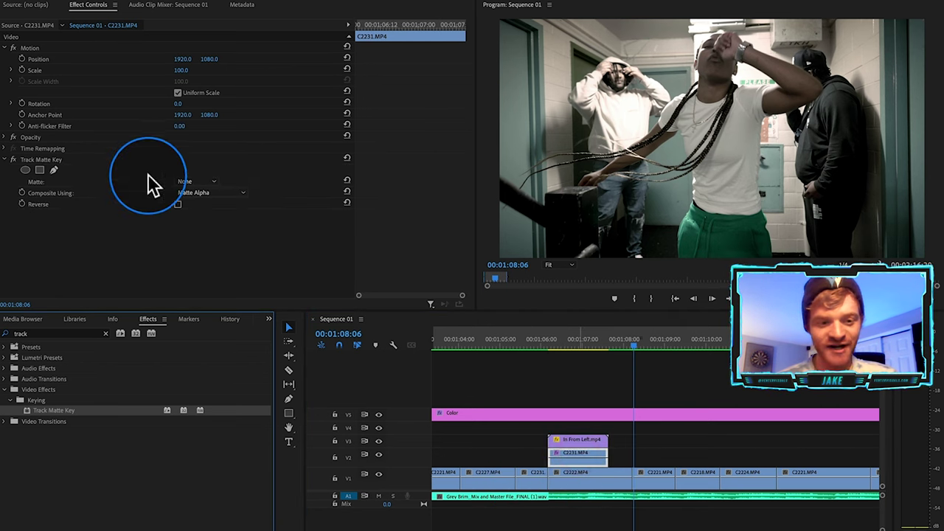
{"action": "left_click", "coordinate": [192, 229]}
{"action": "left_click", "coordinate": [221, 193]}
{"action": "left_click", "coordinate": [213, 216]}
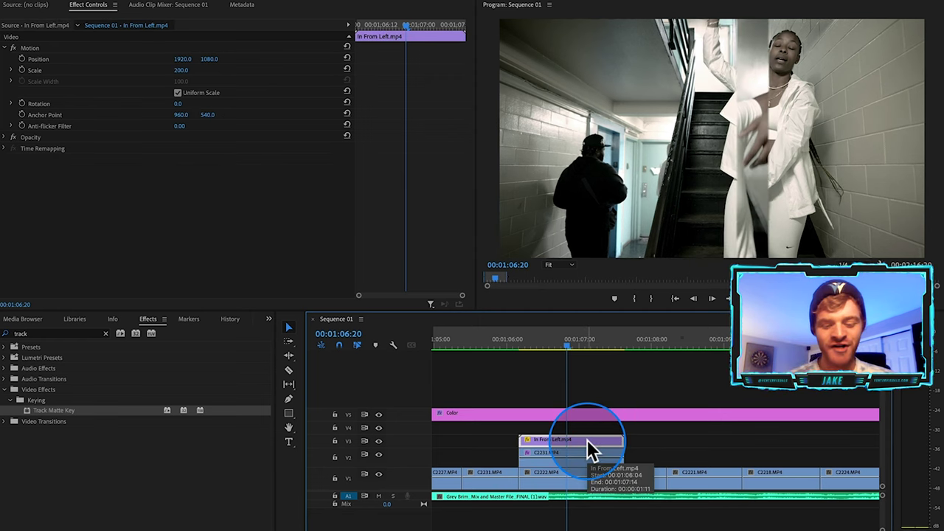
Speed up In From Left.mp4 to 120% and trim the C2231.MP4 piece beneath it to the same length.
{"action": "key", "text": "super+r"}
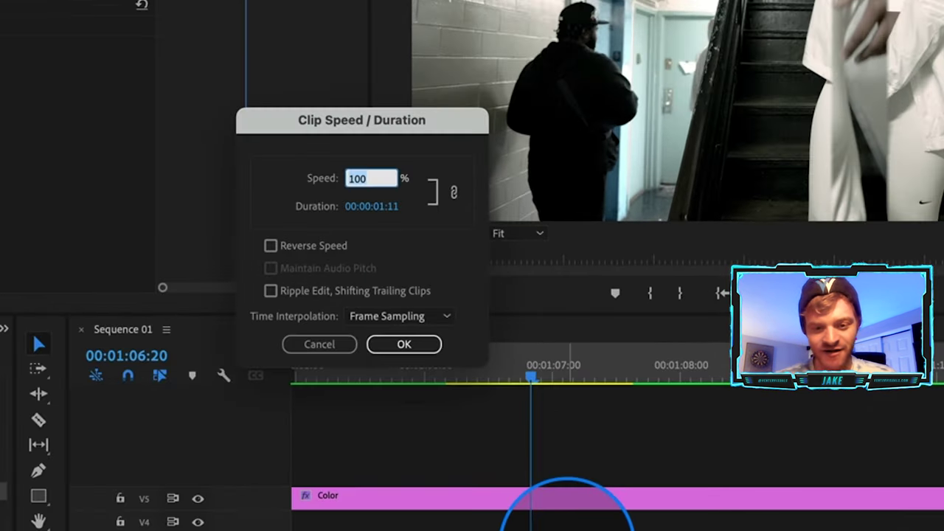
{"action": "key", "text": "Return"}
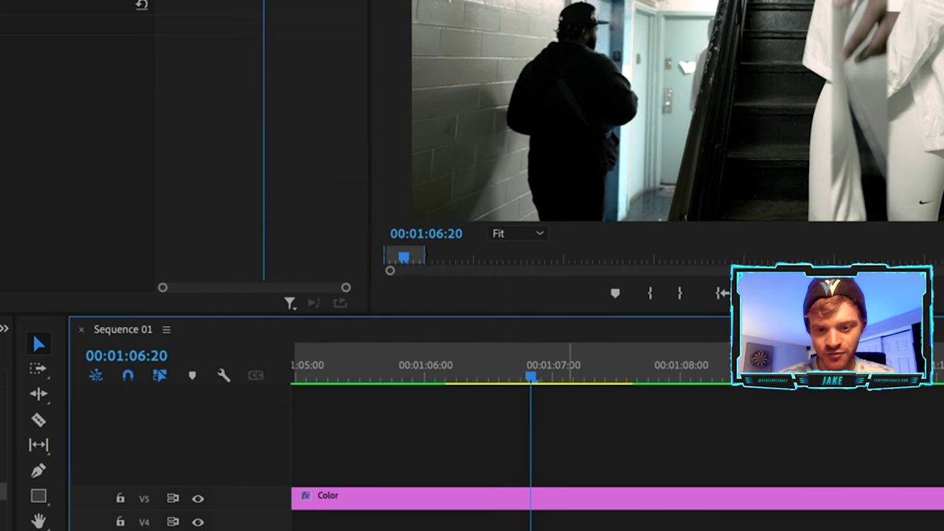
{"action": "left_click_drag", "start_coordinate": [623, 460], "coordinate": [605, 460]}
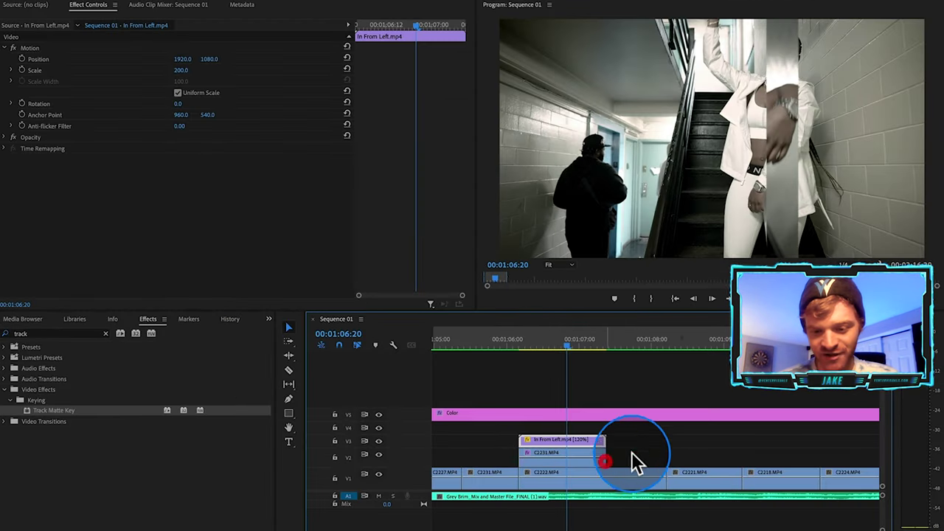
Scrub through the In From Left.mp4 transition and play it in context from 00:01:03:13.
{"action": "left_click", "coordinate": [550, 362]}
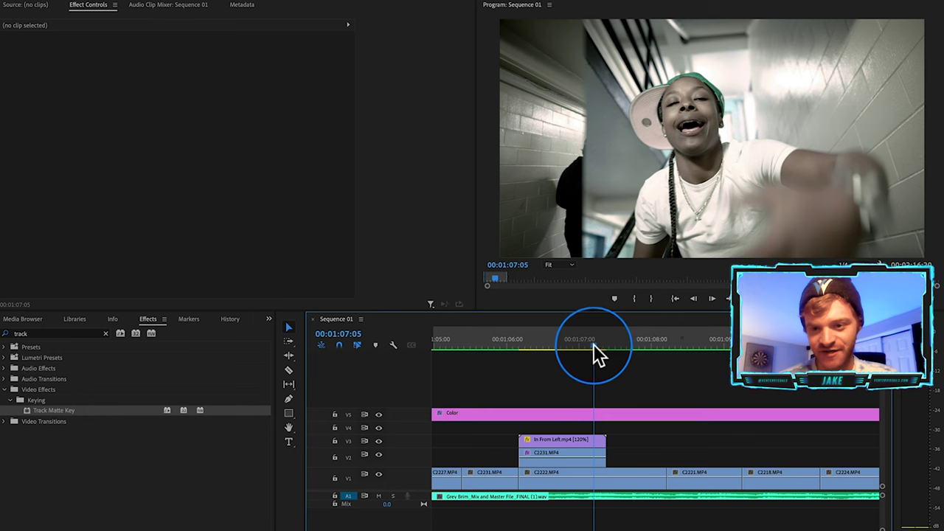
{"action": "left_click", "coordinate": [534, 358]}
{"action": "left_click_drag", "start_coordinate": [535, 359], "coordinate": [475, 382]}
{"action": "scroll", "coordinate": [490, 379], "scroll_direction": "up", "scroll_amount": 3}
{"action": "key", "text": "minus"}
{"action": "left_click", "coordinate": [473, 344]}
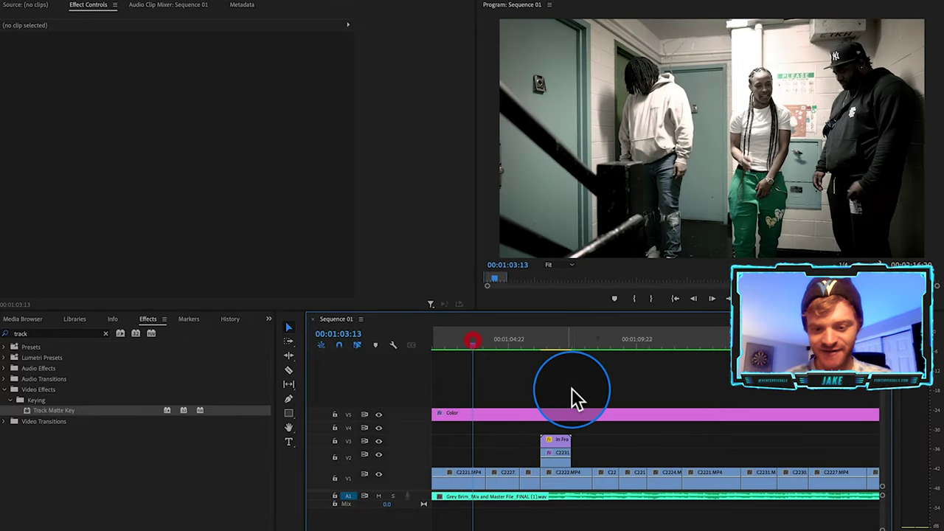
{"action": "key", "text": "space"}
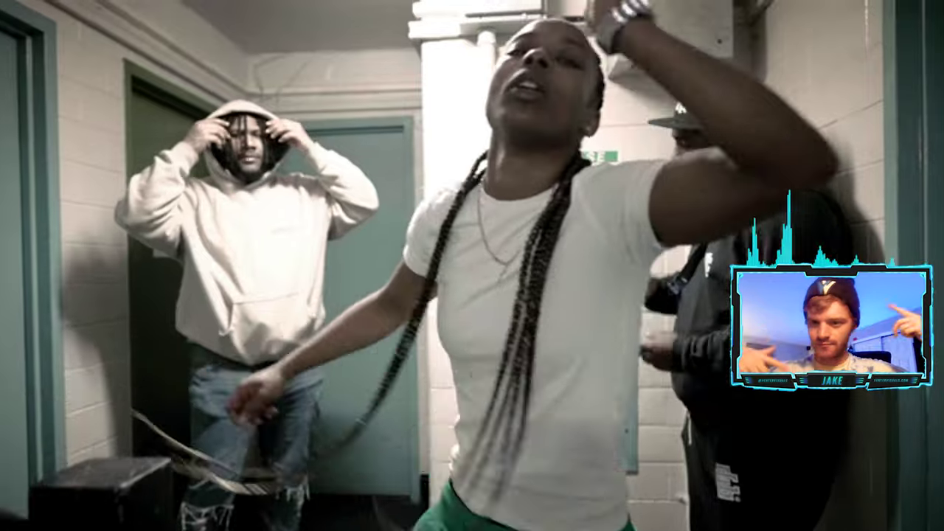
Expand the BLUEPRINTS folder within the effect presets and browse its transition presets.
{"action": "left_click", "coordinate": [527, 461]}
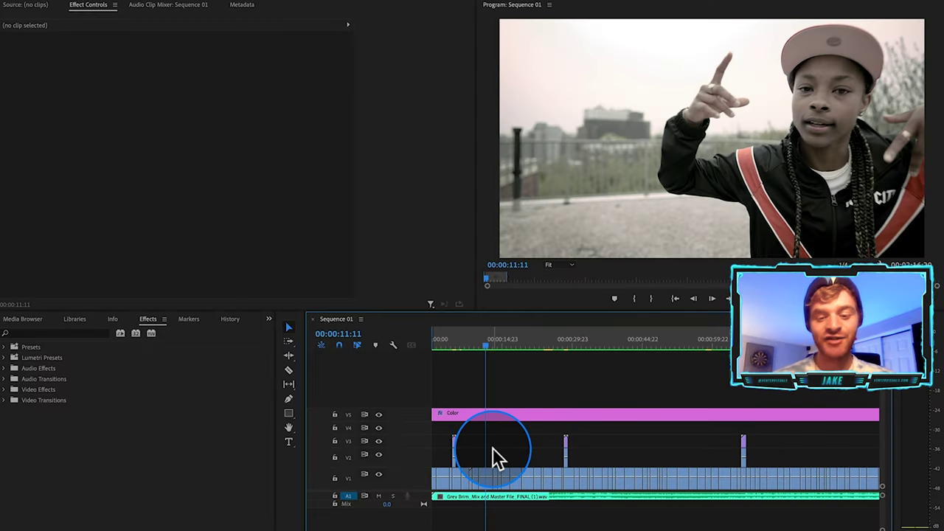
{"action": "scroll", "coordinate": [492, 448], "scroll_direction": "up", "scroll_amount": 3}
{"action": "scroll", "coordinate": [493, 447], "scroll_direction": "left", "scroll_amount": 3}
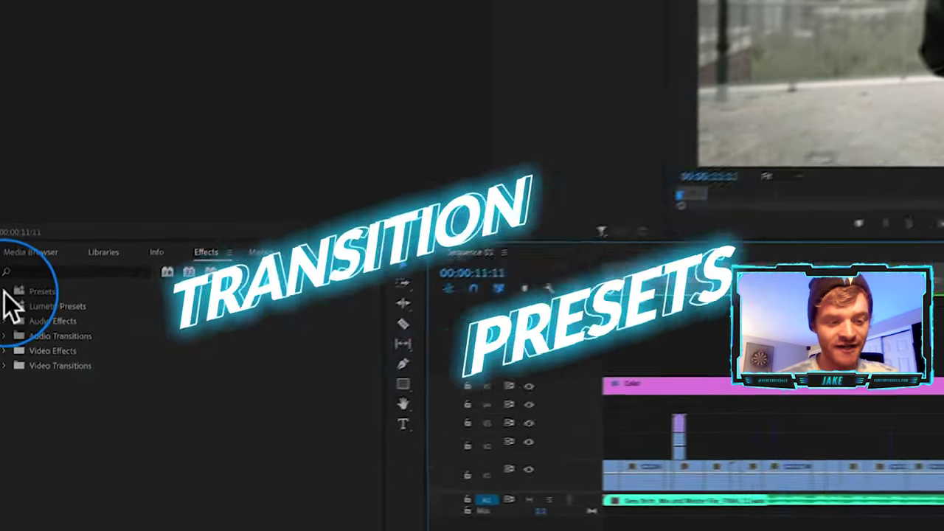
{"action": "left_click", "coordinate": [5, 220]}
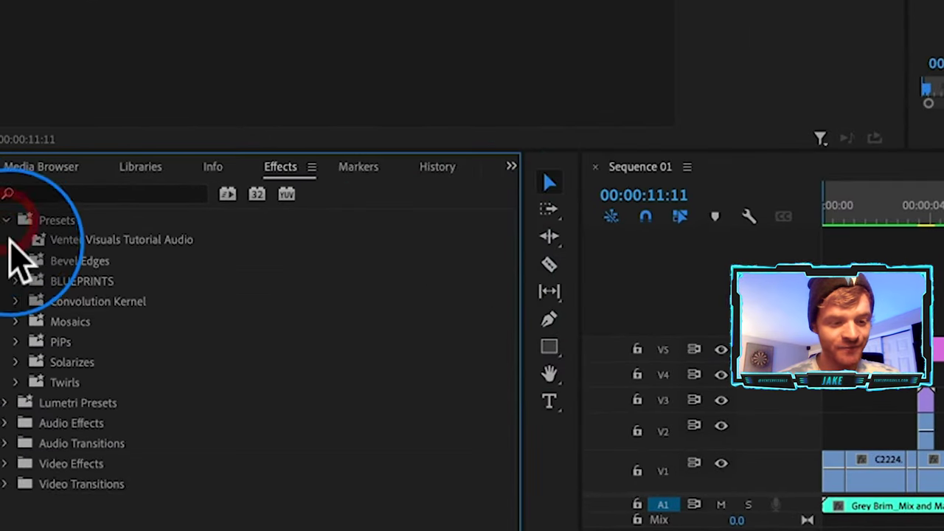
{"action": "left_click", "coordinate": [103, 281]}
{"action": "left_click", "coordinate": [15, 281]}
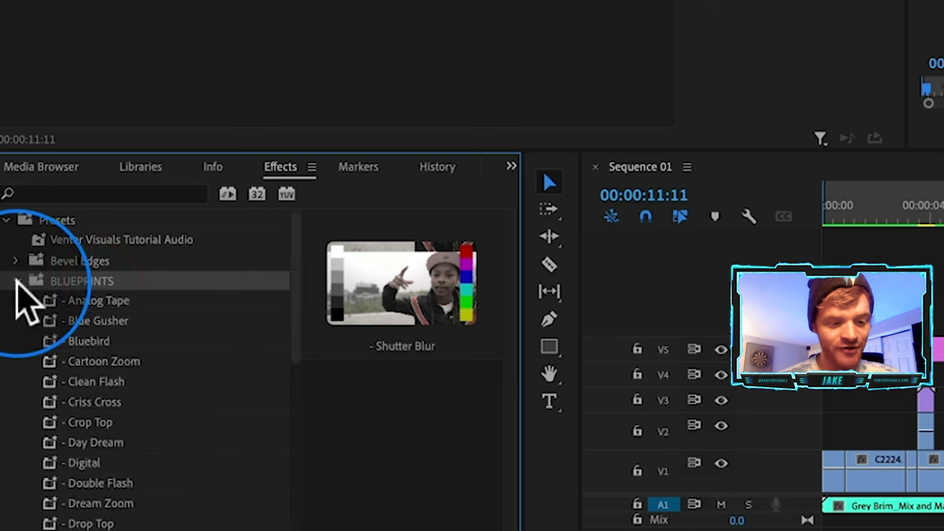
{"action": "scroll", "coordinate": [81, 395], "scroll_direction": "down", "scroll_amount": 3}
{"action": "scroll", "coordinate": [83, 398], "scroll_direction": "down", "scroll_amount": 4}
{"action": "scroll", "coordinate": [83, 398], "scroll_direction": "up", "scroll_amount": 3}
{"action": "scroll", "coordinate": [85, 409], "scroll_direction": "up", "scroll_amount": 5}
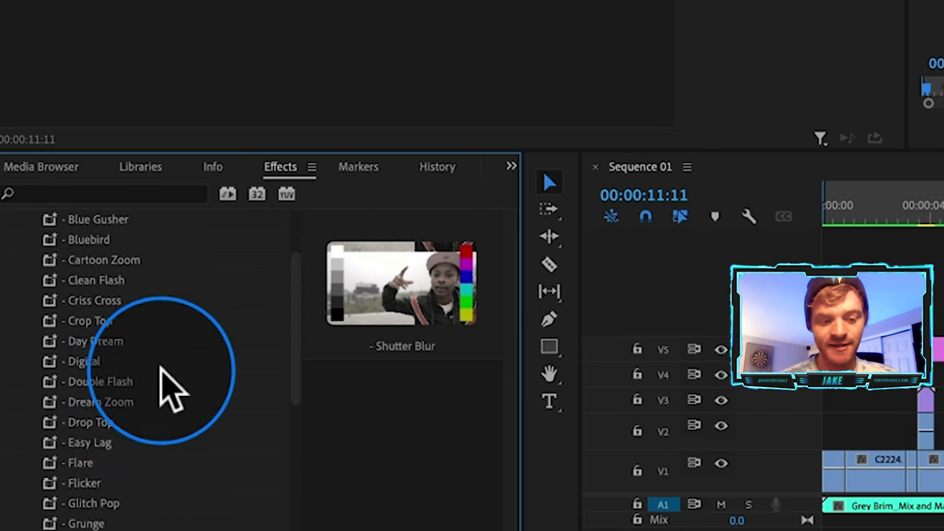
Place the playhead at 00:01:11:17, on the cut between the C2224.MP4 and C2221.MP4 clips on V1.
{"action": "key", "text": "shift+3"}
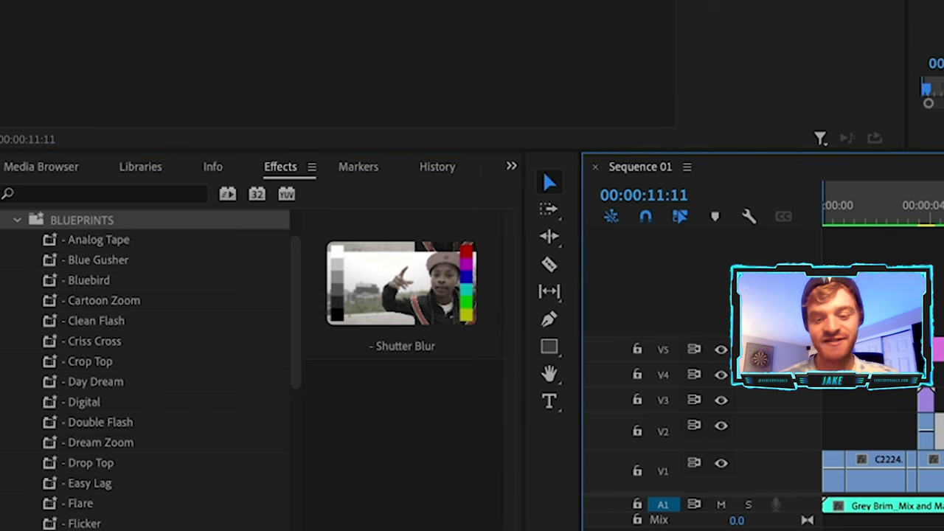
{"action": "scroll", "coordinate": [567, 450], "scroll_direction": "up", "scroll_amount": 3}
{"action": "left_click", "coordinate": [567, 447]}
{"action": "scroll", "coordinate": [567, 446], "scroll_direction": "left", "scroll_amount": 2}
{"action": "scroll", "coordinate": [567, 447], "scroll_direction": "down", "scroll_amount": 3}
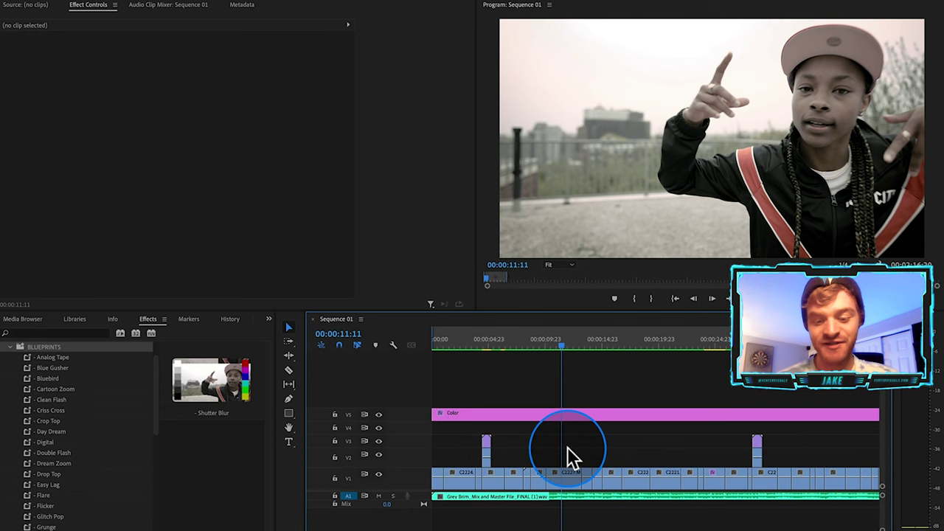
{"action": "left_click", "coordinate": [577, 342]}
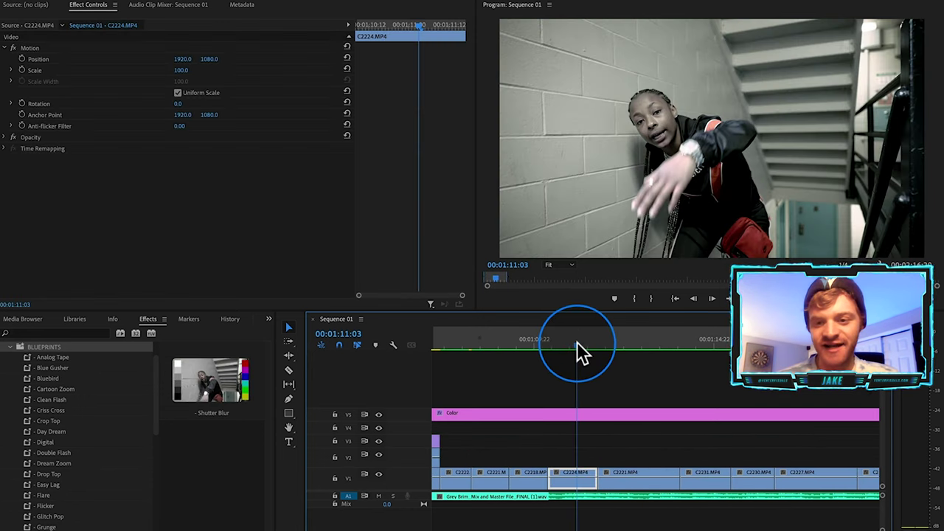
{"action": "left_click_drag", "start_coordinate": [577, 343], "coordinate": [636, 361]}
{"action": "left_click_drag", "start_coordinate": [612, 447], "coordinate": [589, 467]}
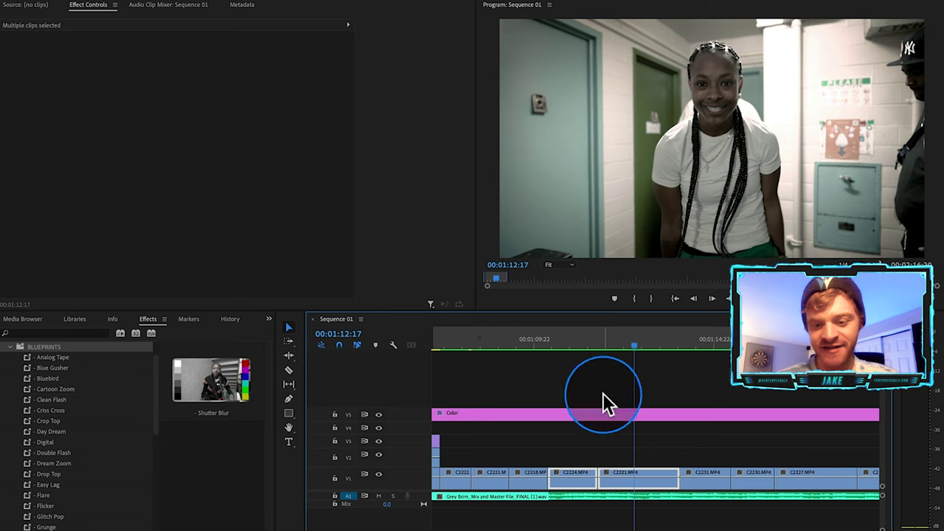
{"action": "left_click", "coordinate": [602, 342]}
{"action": "left_click", "coordinate": [601, 350]}
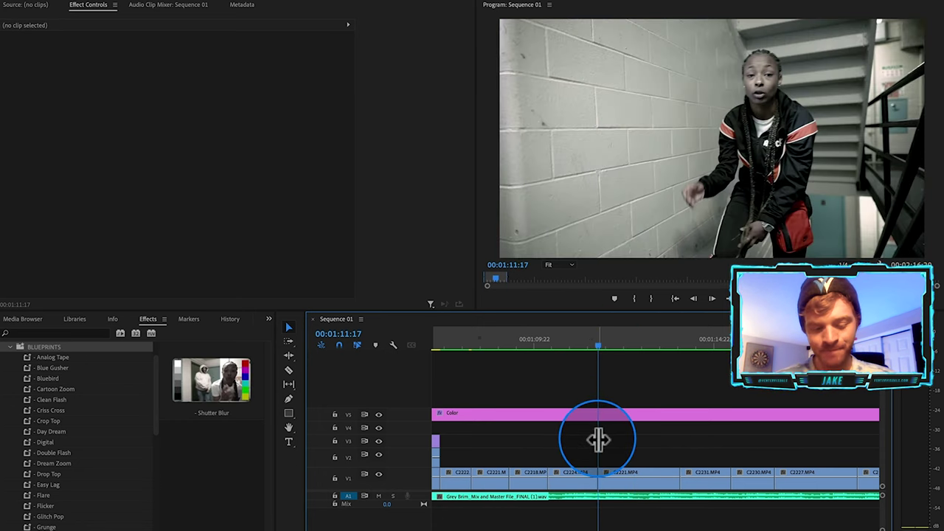
Split C2224.MP4 five frames before the cut and C2221.MP4 five frames after it, at 00:01:11:12 and 00:01:11:22.
{"action": "key", "text": "shift+Left"}
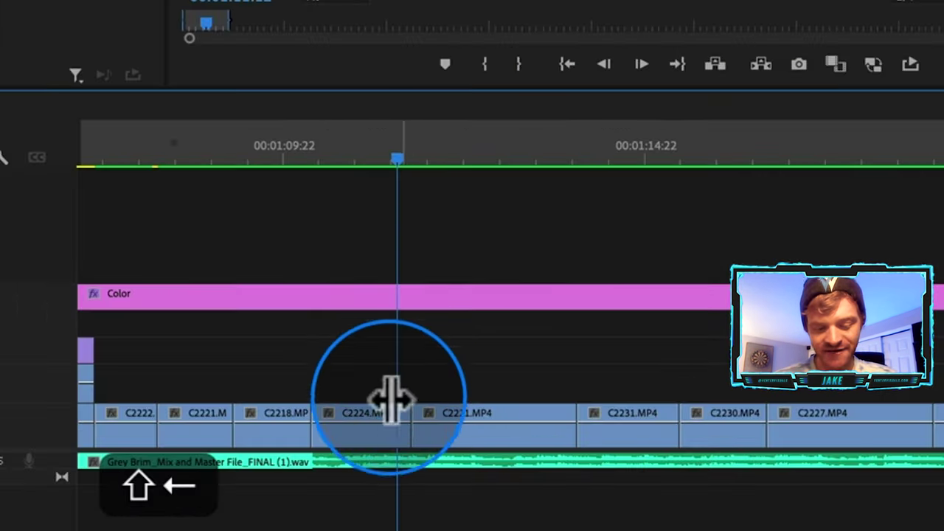
{"action": "scroll", "coordinate": [381, 432], "scroll_direction": "up", "scroll_amount": 3}
{"action": "key", "text": "c"}
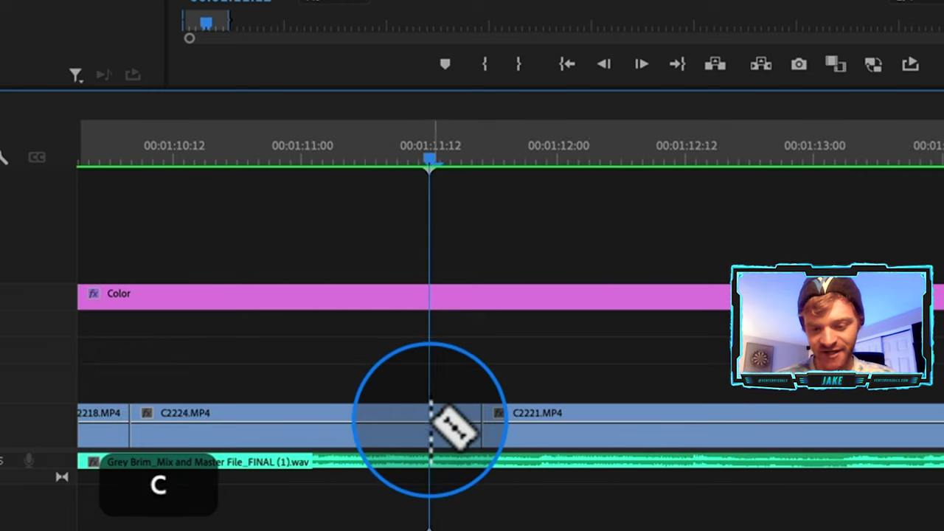
{"action": "left_click", "coordinate": [428, 415]}
{"action": "key", "text": "shift+Right"}
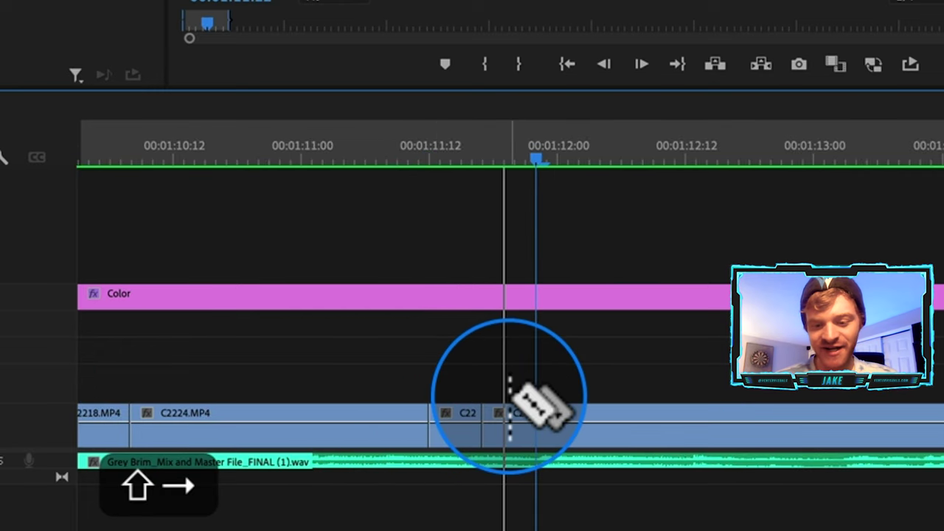
{"action": "left_click", "coordinate": [537, 417]}
Nest the two short C2224.MP4 and C2221.MP4 pieces around the cut into one sequence.
{"action": "key", "text": "v"}
{"action": "left_click_drag", "start_coordinate": [514, 376], "coordinate": [450, 419]}
{"action": "right_click", "coordinate": [457, 413]}
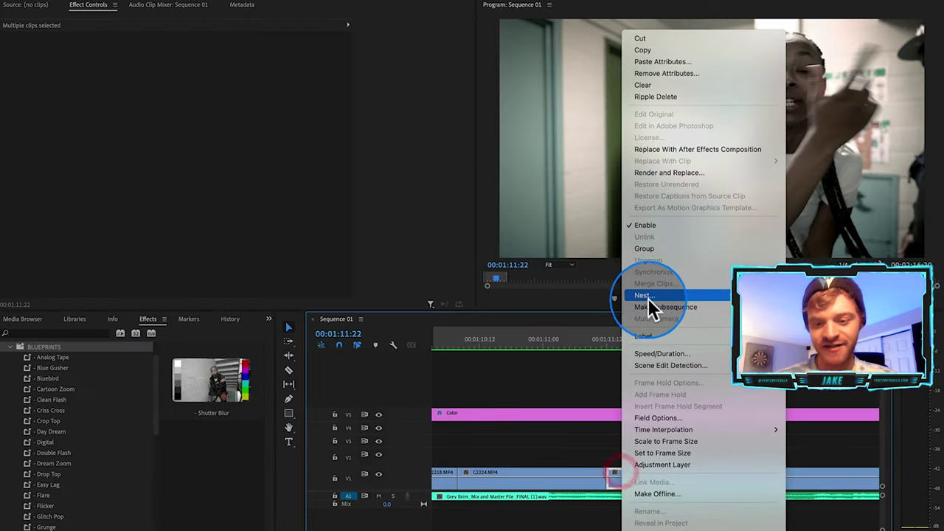
{"action": "left_click", "coordinate": [643, 296]}
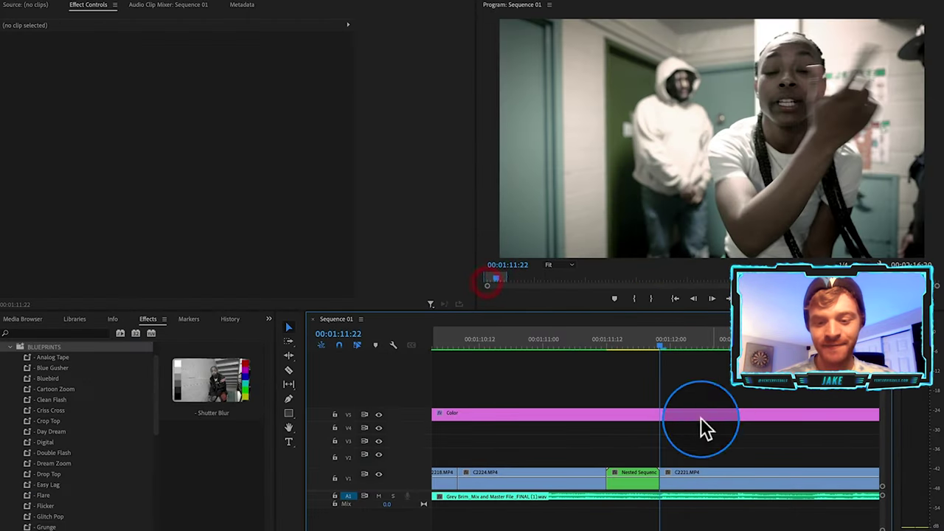
Apply the BLUEPRINTS Horror preset to the nested clip between C2224.MP4 and C2221.MP4, with the playhead at 00:01:11:17.
{"action": "left_click", "coordinate": [632, 476]}
{"action": "mouse_move", "coordinate": [639, 342]}
{"action": "left_mouse_down"}
{"action": "mouse_move", "coordinate": [626, 348]}
{"action": "mouse_move", "coordinate": [637, 354]}
{"action": "left_mouse_up"}
{"action": "mouse_move", "coordinate": [638, 472]}
{"action": "left_mouse_down"}
{"action": "mouse_move", "coordinate": [638, 481]}
{"action": "mouse_move", "coordinate": [638, 466]}
{"action": "left_mouse_up"}
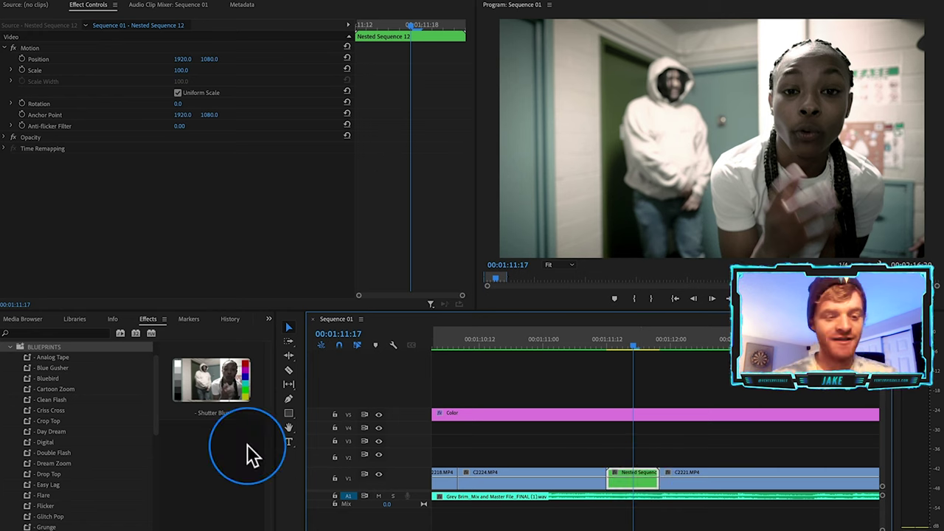
{"action": "left_click", "coordinate": [52, 411]}
{"action": "scroll", "coordinate": [54, 465], "scroll_direction": "down", "scroll_amount": 1}
{"action": "scroll", "coordinate": [59, 472], "scroll_direction": "down", "scroll_amount": 4}
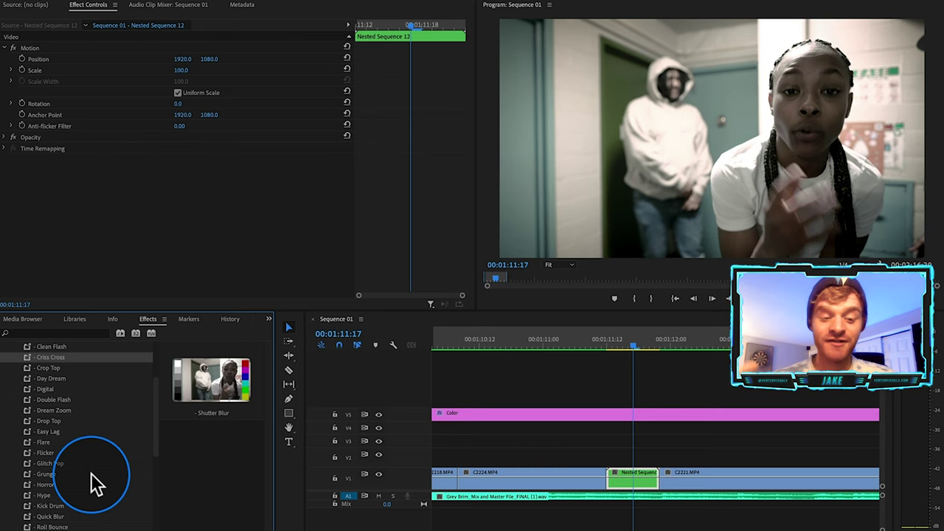
{"action": "scroll", "coordinate": [91, 472], "scroll_direction": "down", "scroll_amount": 1}
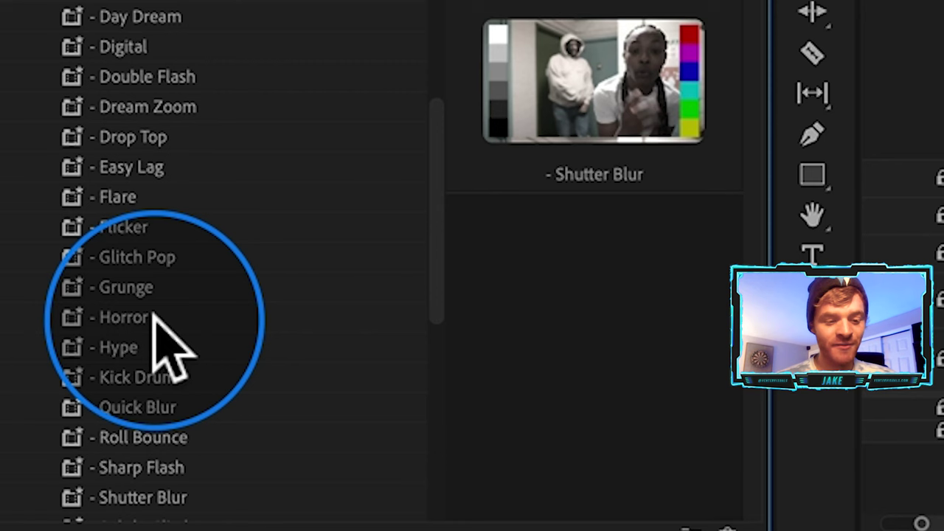
{"action": "left_click", "coordinate": [46, 472]}
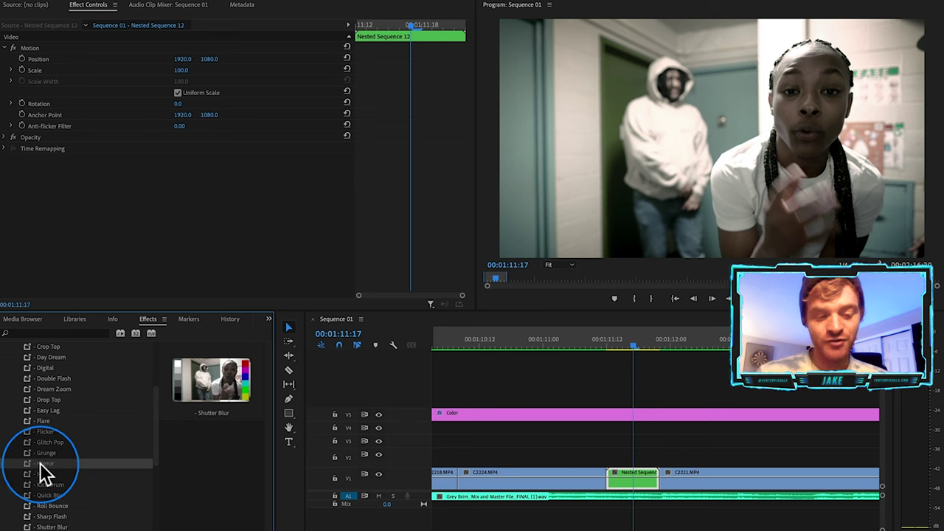
{"action": "left_click_drag", "start_coordinate": [44, 464], "coordinate": [627, 483]}
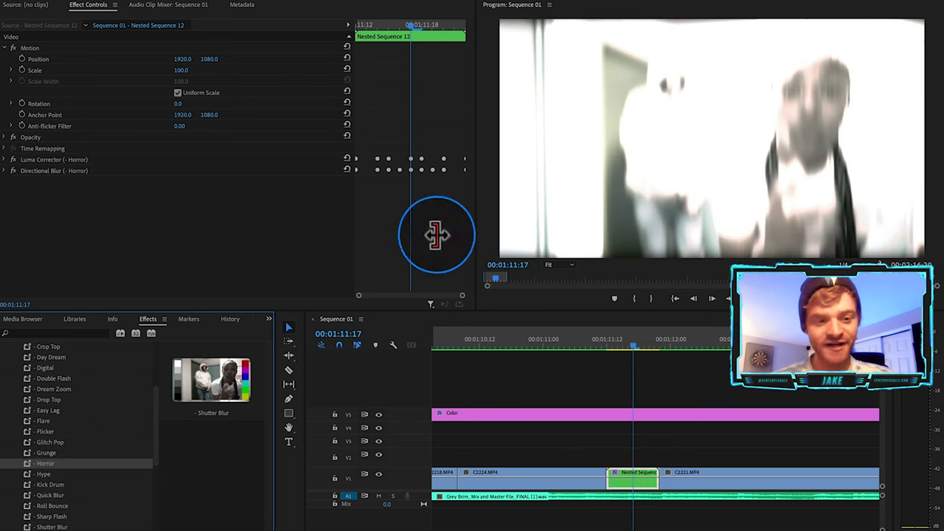
Examine the Horror preset's keyframed Luma Corrector and Directional Blur effects on the nested clip and scrub through the transition.
{"action": "left_click", "coordinate": [49, 160]}
{"action": "left_click", "coordinate": [58, 169]}
{"action": "left_click", "coordinate": [59, 161]}
{"action": "left_click", "coordinate": [31, 171]}
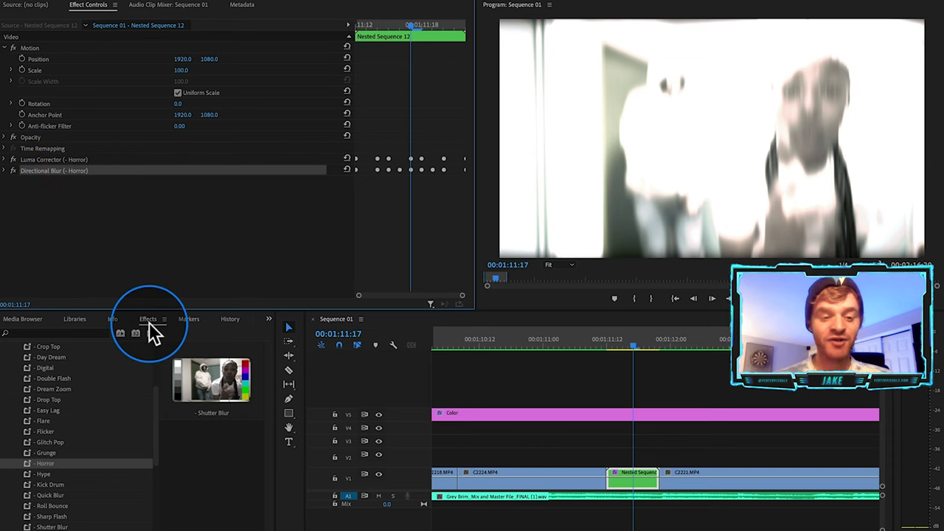
{"action": "left_click", "coordinate": [149, 323]}
{"action": "left_click", "coordinate": [433, 185]}
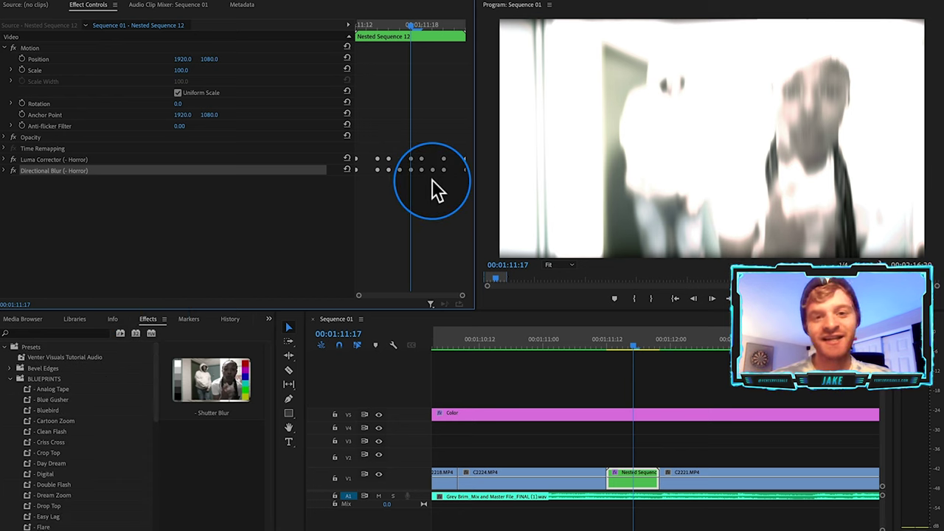
{"action": "scroll", "coordinate": [66, 454], "scroll_direction": "down", "scroll_amount": 3}
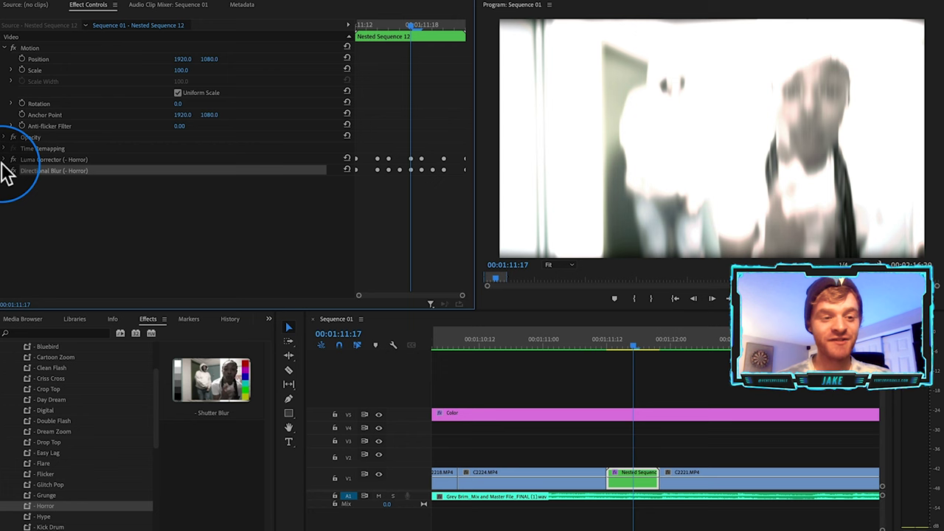
{"action": "left_click", "coordinate": [613, 345]}
{"action": "left_click_drag", "start_coordinate": [617, 343], "coordinate": [497, 384]}
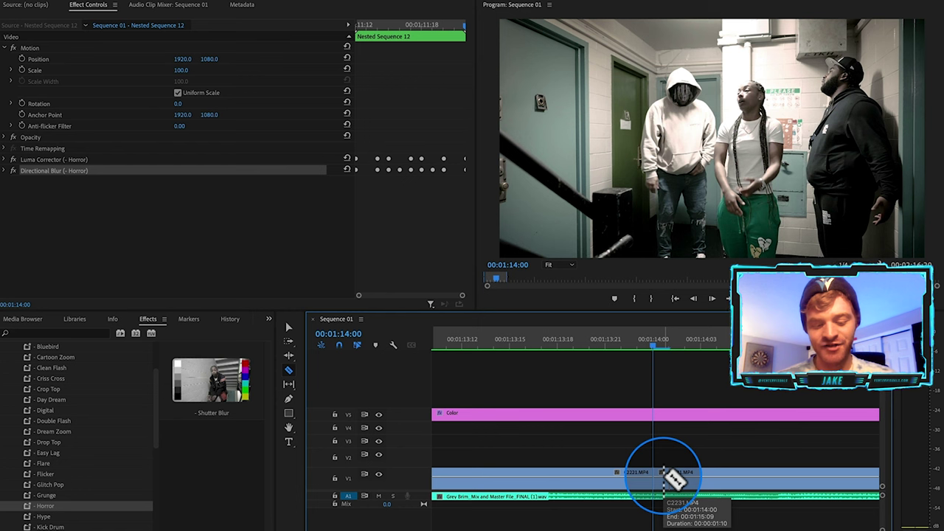
Split C2221.MP4 at 00:01:13:19 and C2231.MP4 at 00:01:14:05, five frames either side of their cut.
{"action": "key", "text": "shift+Left"}
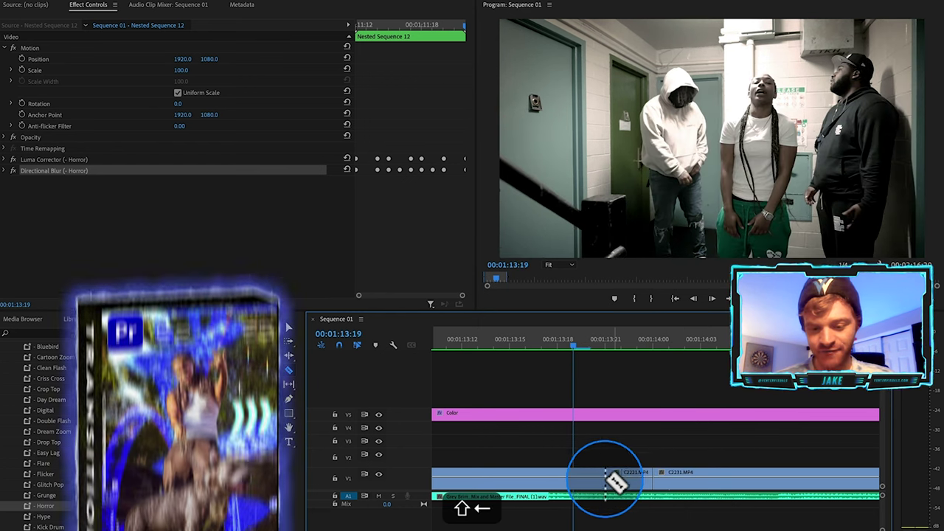
{"action": "left_click", "coordinate": [578, 477]}
{"action": "key", "text": "shift+Right"}
{"action": "key", "text": "shift+Right"}
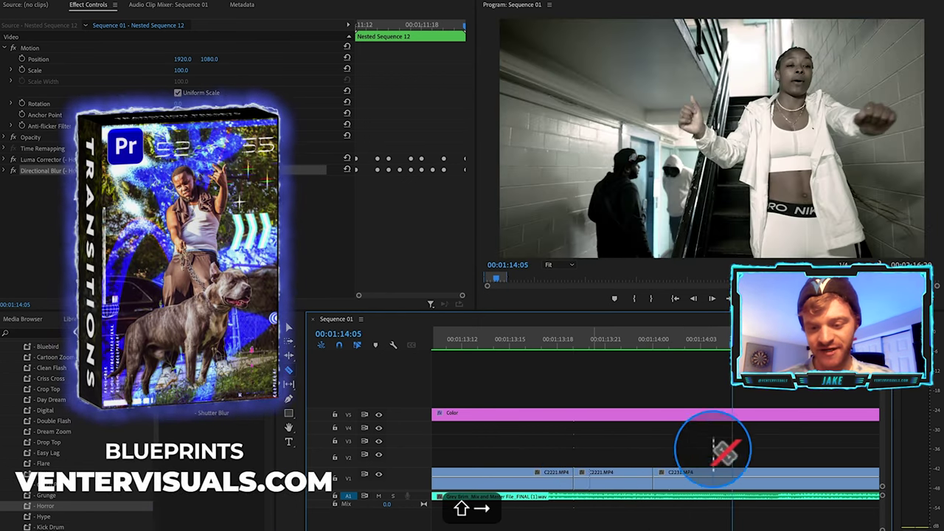
{"action": "left_click", "coordinate": [730, 472]}
Nest the two short C2221.MP4 and C2231.MP4 pieces around the cut into one sequence.
{"action": "key", "text": "v"}
{"action": "left_click", "coordinate": [622, 479]}
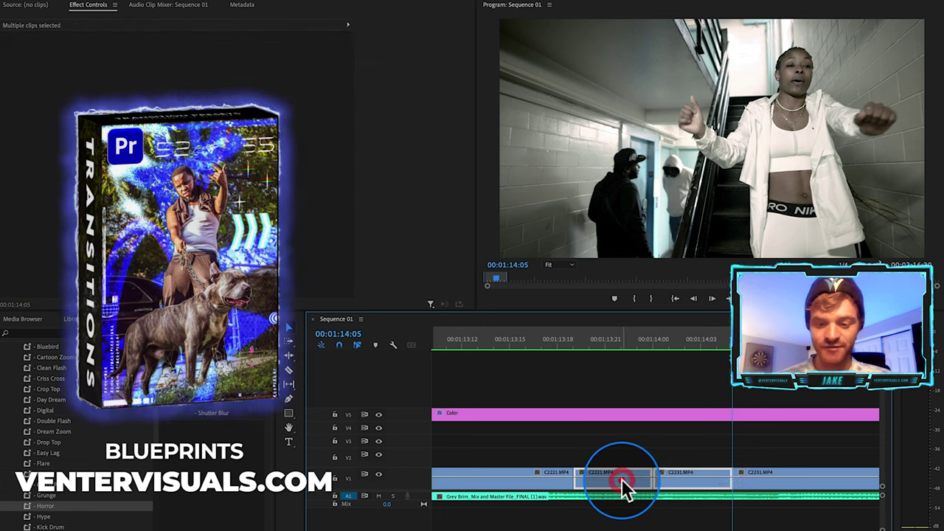
{"action": "right_click", "coordinate": [622, 479]}
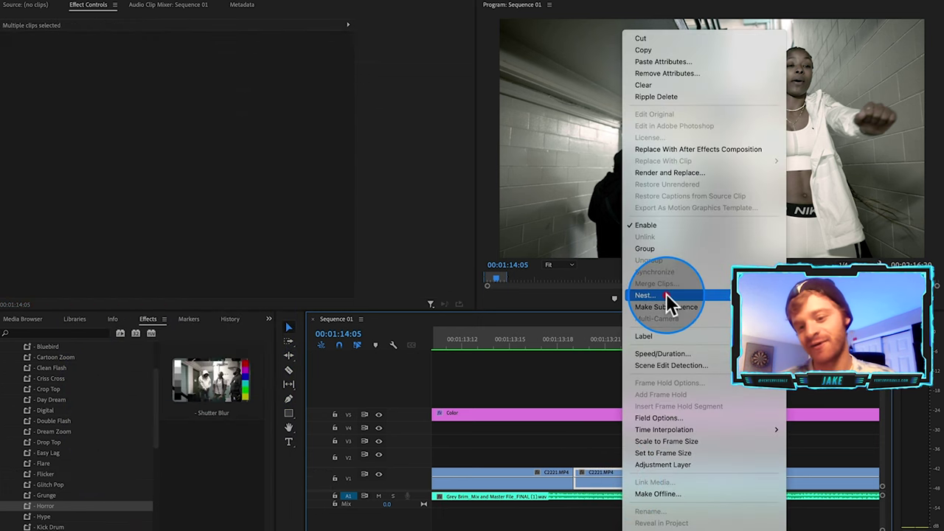
{"action": "left_click", "coordinate": [665, 294]}
{"action": "left_click", "coordinate": [498, 283]}
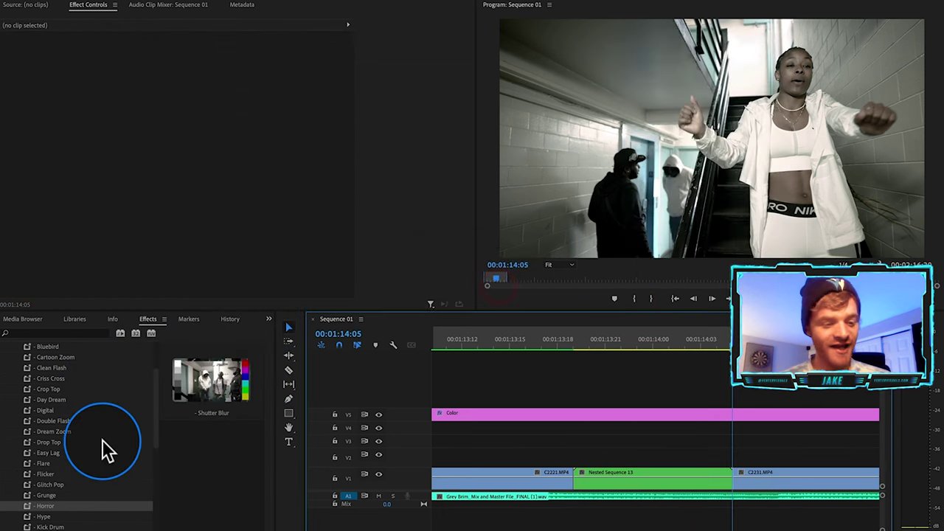
Apply the BLUEPRINTS Hype preset to the nested clip between C2221.MP4 and C2231.MP4.
{"action": "key", "text": "shift+Left"}
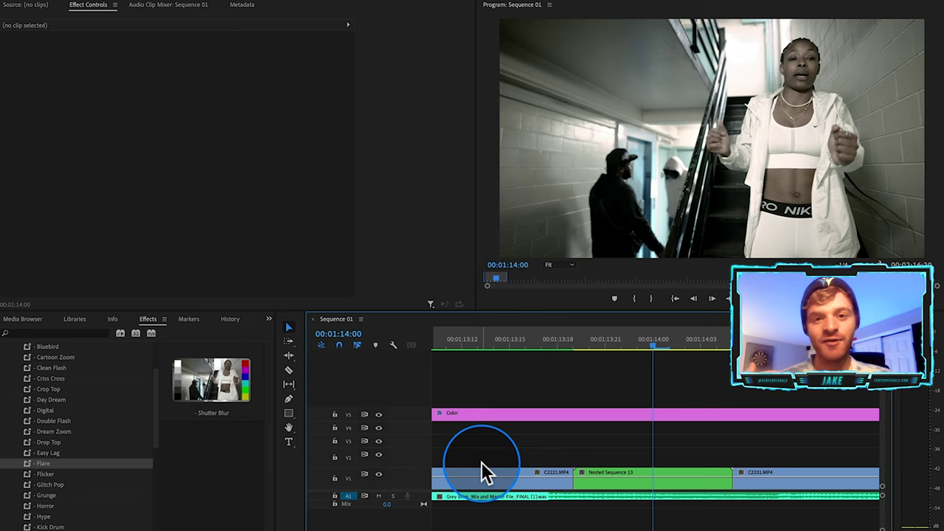
{"action": "scroll", "coordinate": [44, 502], "scroll_direction": "down", "scroll_amount": 3}
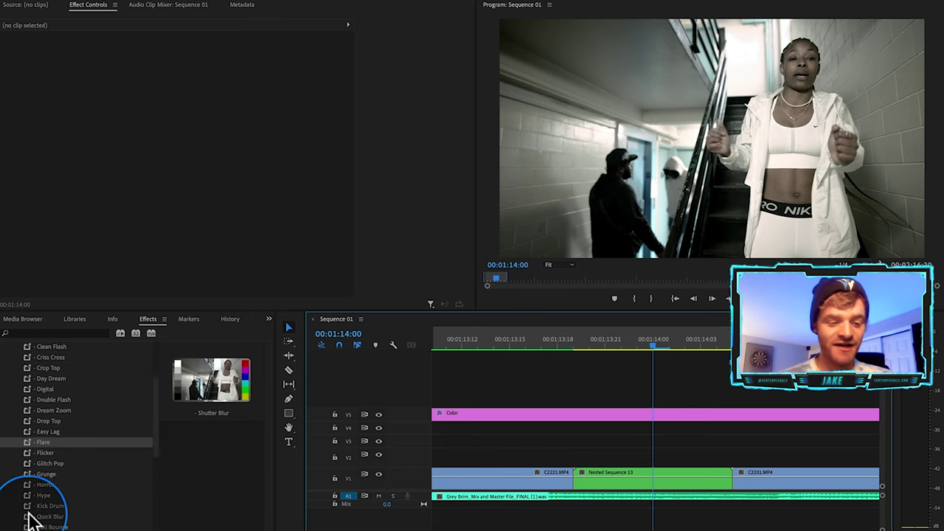
{"action": "left_click", "coordinate": [46, 473]}
{"action": "left_click_drag", "start_coordinate": [45, 475], "coordinate": [694, 484]}
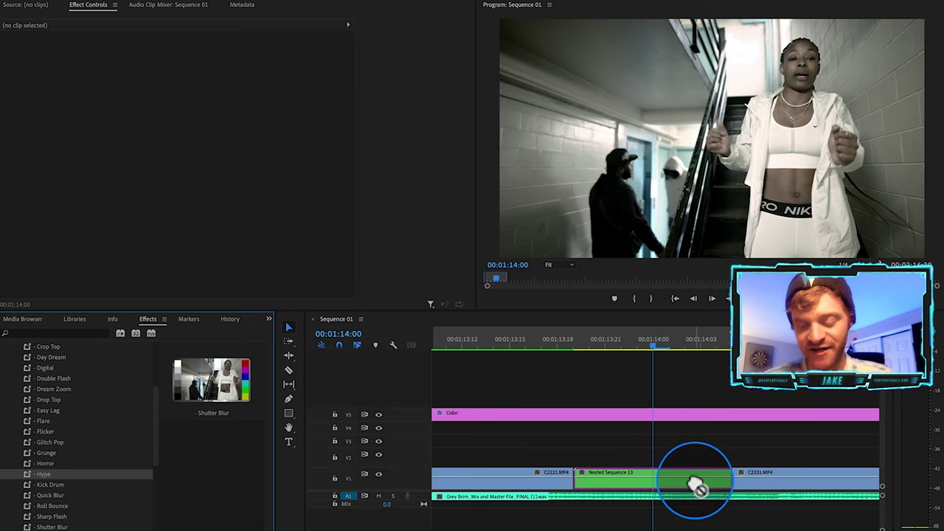
{"action": "left_click_drag", "start_coordinate": [697, 485], "coordinate": [696, 484]}
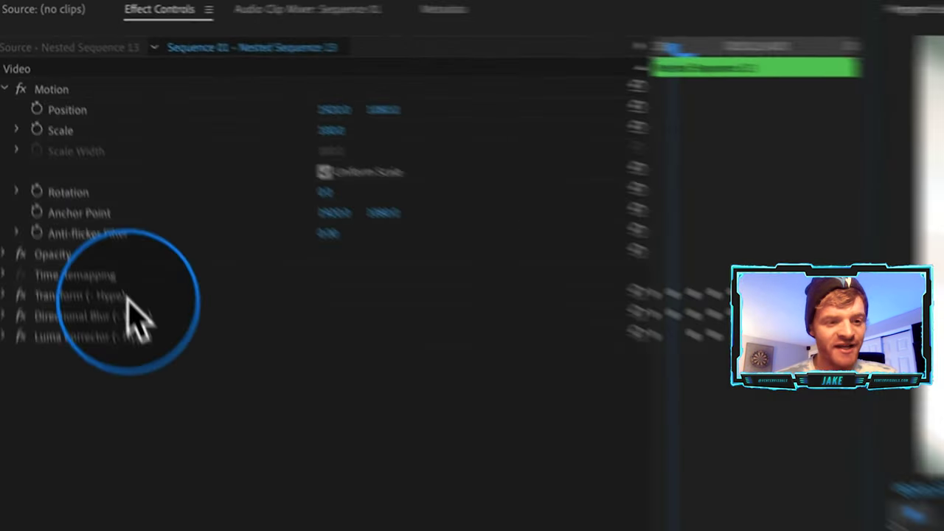
Inspect the Hype preset's effects, play the transition in context, and check the frame at 00:01:14:01.
{"action": "left_click", "coordinate": [71, 378]}
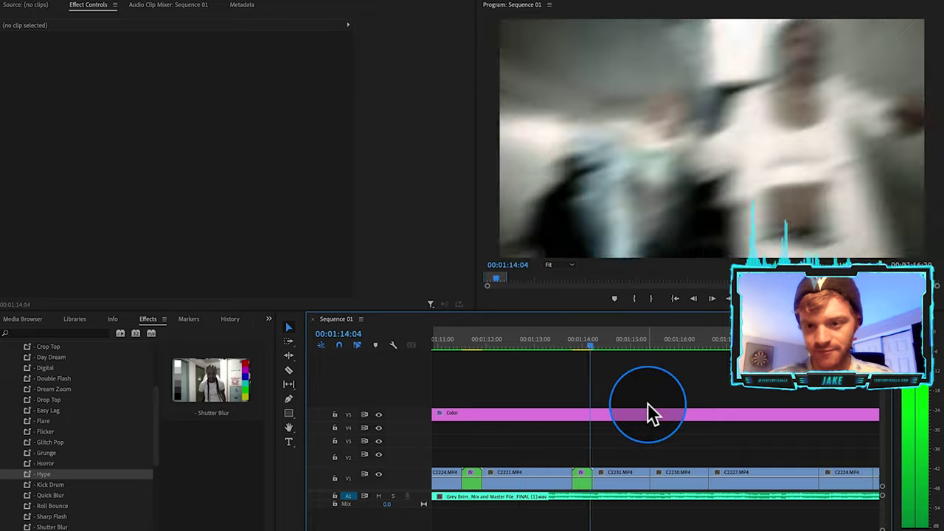
{"action": "left_click", "coordinate": [579, 342]}
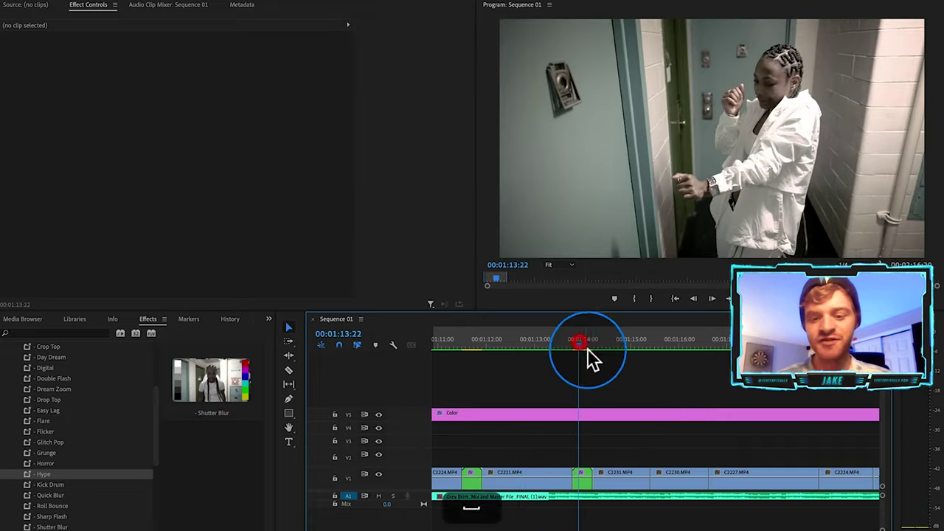
{"action": "left_click", "coordinate": [585, 341]}
Undo the Hype preset on the nested clip between C2221.MP4 and C2231.MP4.
{"action": "scroll", "coordinate": [586, 429], "scroll_direction": "up", "scroll_amount": 3}
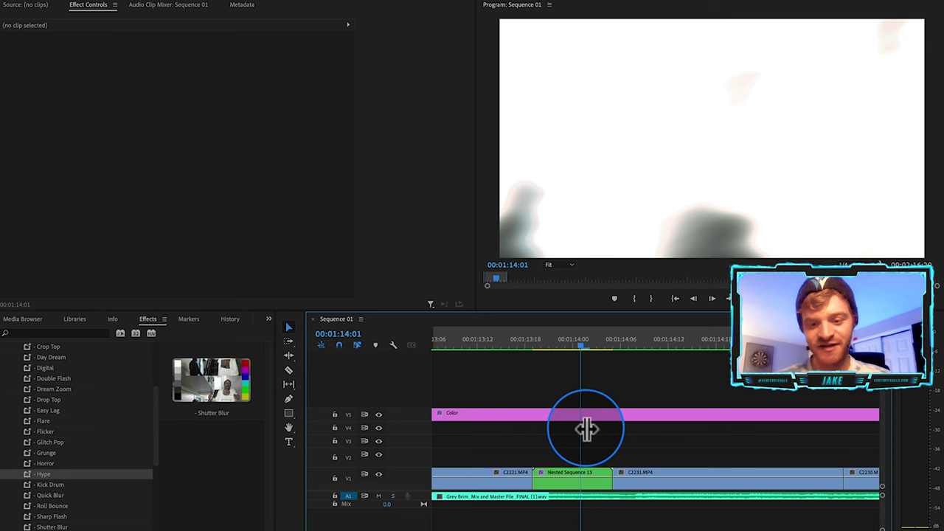
{"action": "key", "text": "="}
{"action": "key", "text": "super+z"}
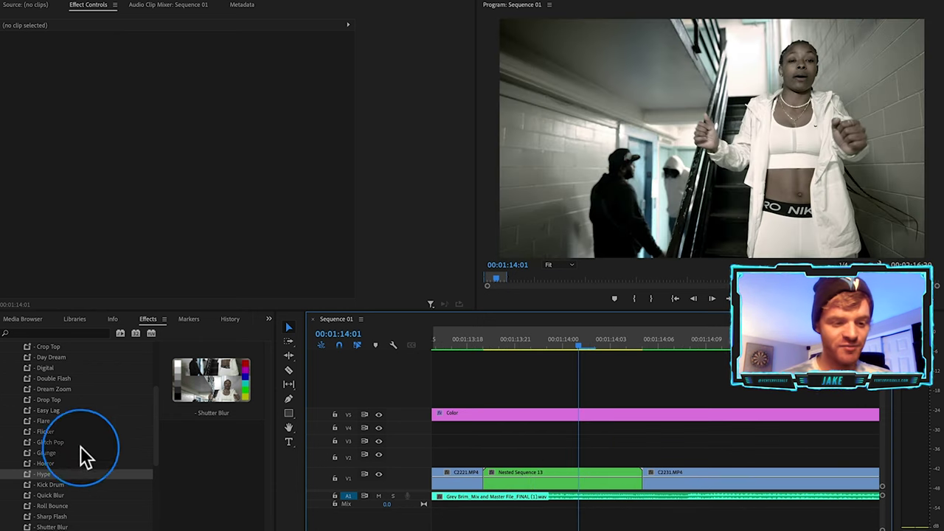
Apply the BLUEPRINTS Shutter Blur preset to the nested clip between C2221.MP4 and C2231.MP4.
{"action": "scroll", "coordinate": [70, 489], "scroll_direction": "down", "scroll_amount": 1}
{"action": "scroll", "coordinate": [70, 488], "scroll_direction": "down", "scroll_amount": 2}
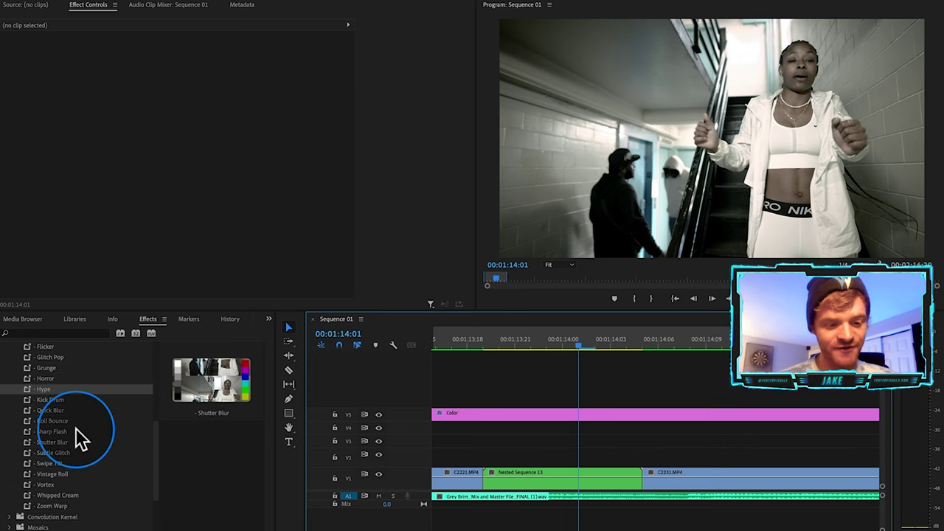
{"action": "left_click", "coordinate": [43, 442]}
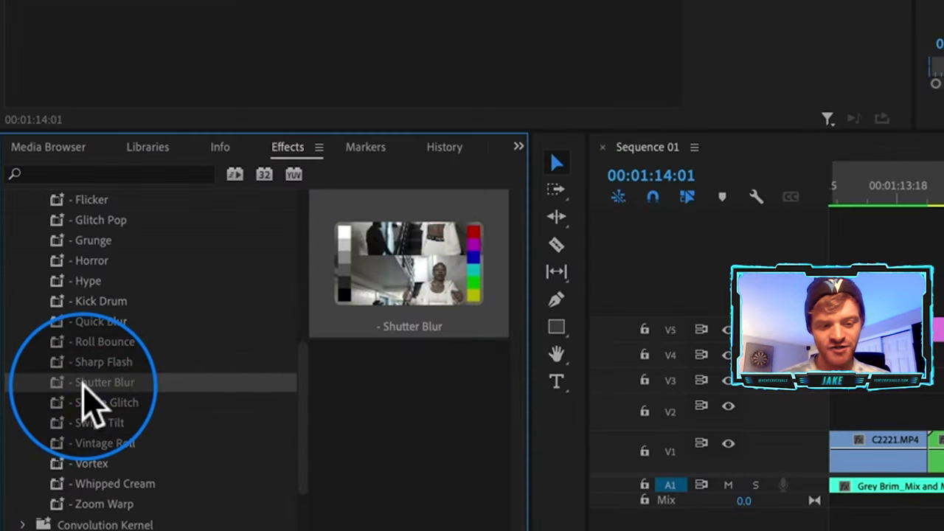
{"action": "left_click_drag", "start_coordinate": [82, 385], "coordinate": [451, 442]}
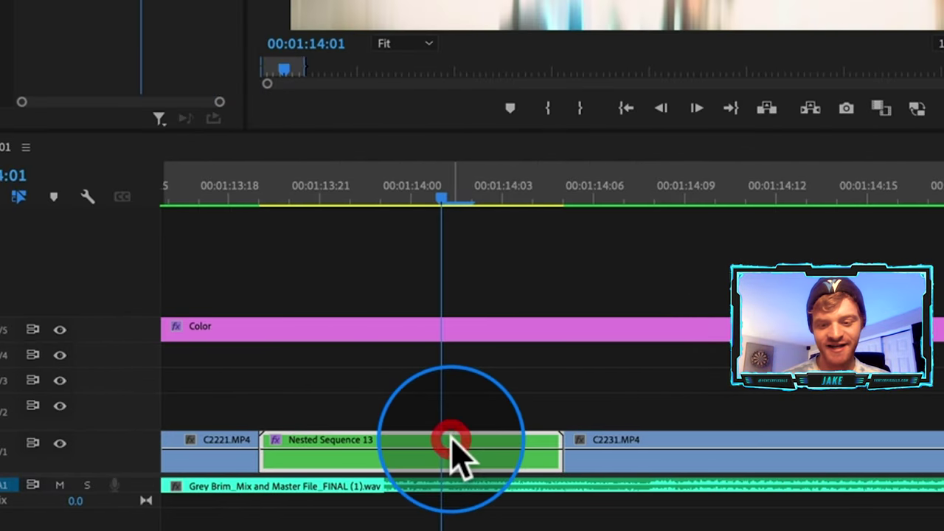
Scrub through the Shutter Blur transition on the nested clip between C2221.MP4 and C2231.MP4.
{"action": "left_click_drag", "start_coordinate": [425, 186], "coordinate": [297, 190]}
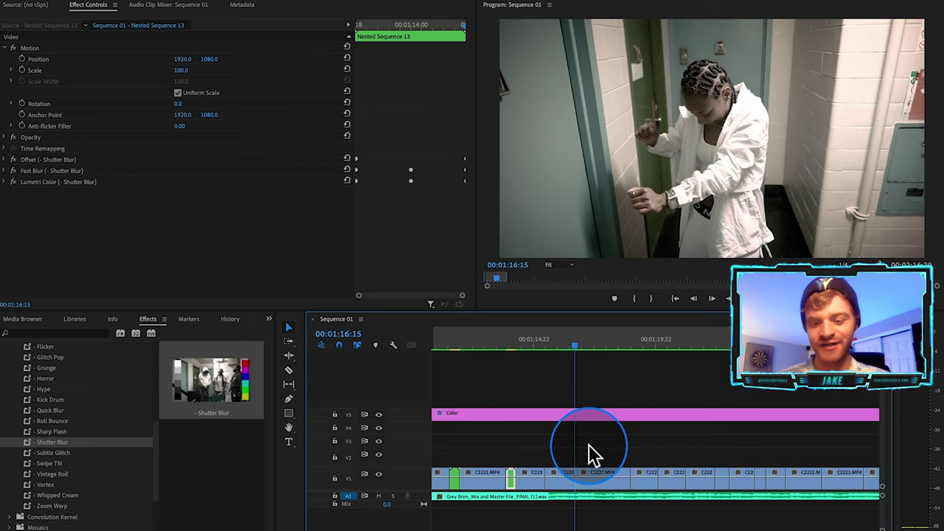
{"action": "scroll", "coordinate": [589, 444], "scroll_direction": "up", "scroll_amount": 1}
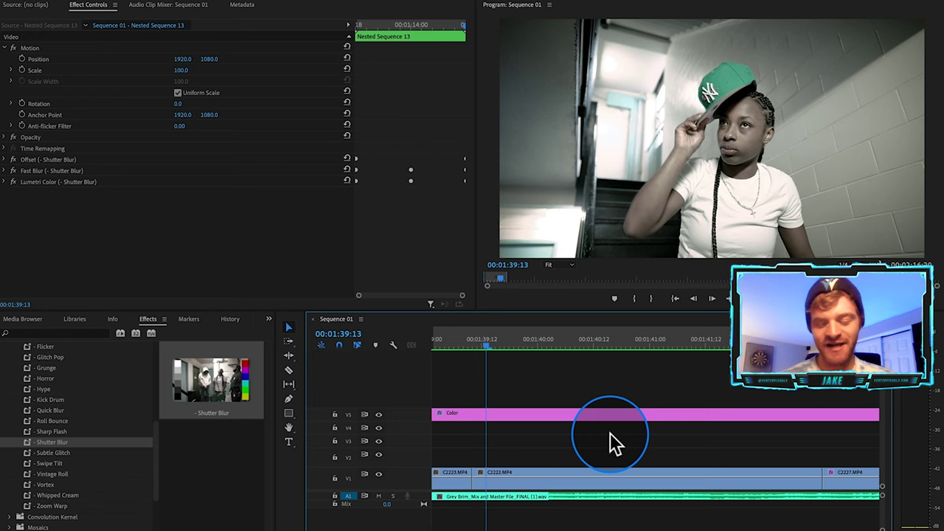
Split C2222.MP4 to isolate a short section around 00:01:40:12 and apply the BLUEPRINTS Kick Drum preset to that section.
{"action": "left_click", "coordinate": [523, 477]}
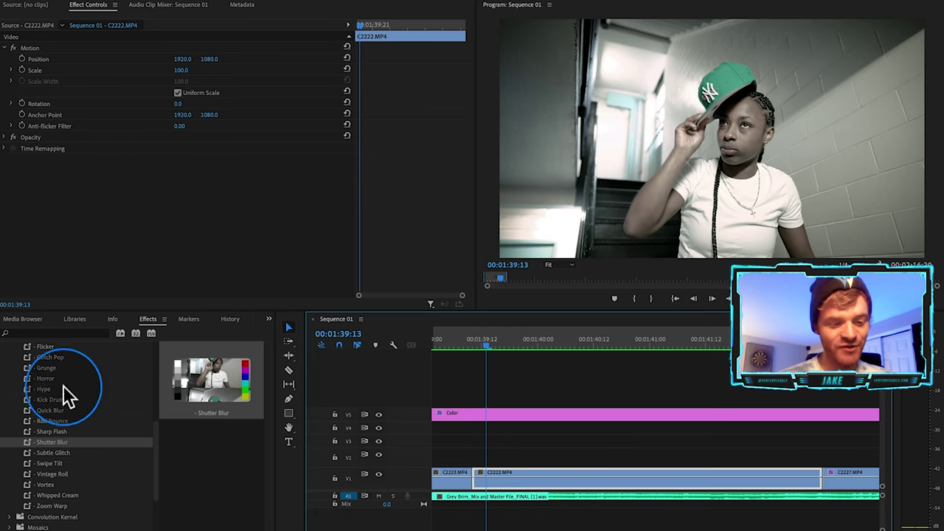
{"action": "left_click_drag", "start_coordinate": [45, 399], "coordinate": [583, 507]}
{"action": "left_click", "coordinate": [582, 479]}
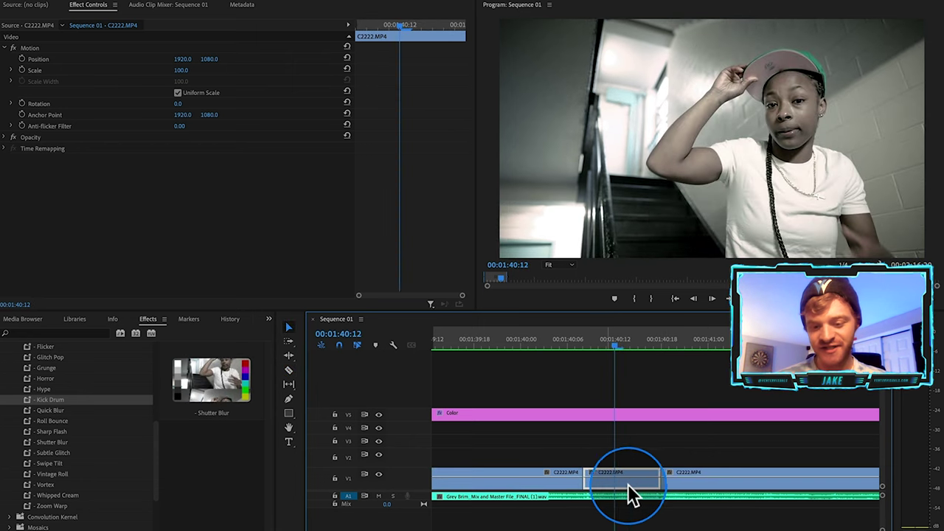
{"action": "left_click", "coordinate": [43, 379]}
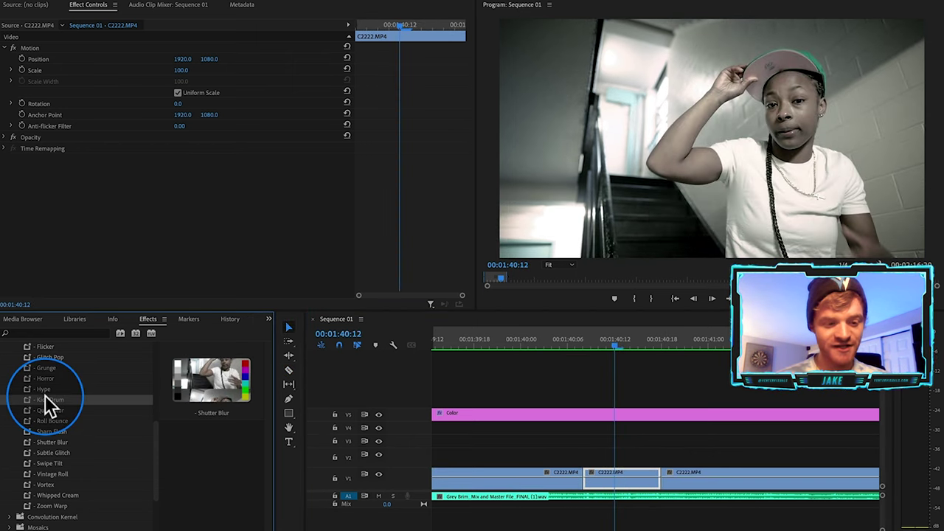
{"action": "left_click_drag", "start_coordinate": [44, 399], "coordinate": [600, 474]}
Play the sequence from 00:01:39:18 to preview the Kick Drum effect on C2222.MP4.
{"action": "left_click", "coordinate": [652, 345]}
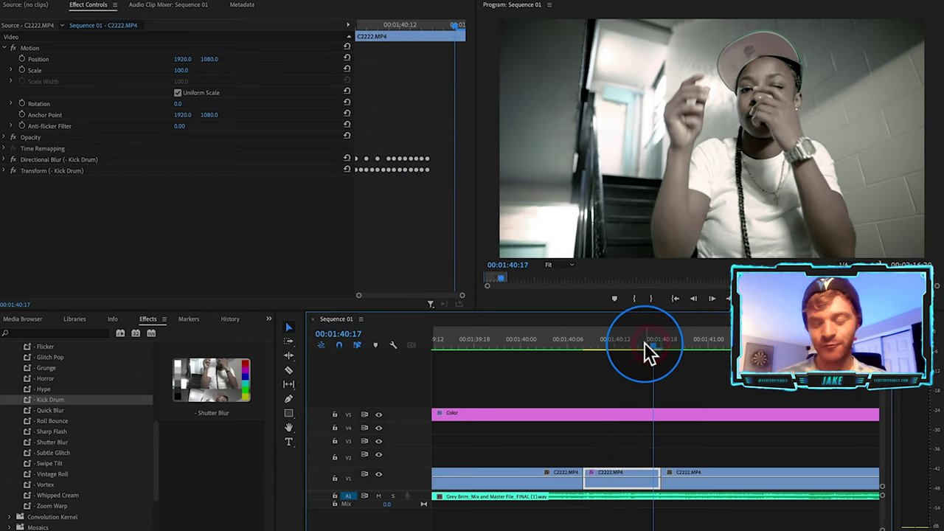
{"action": "left_click", "coordinate": [526, 341]}
{"action": "left_click", "coordinate": [475, 339]}
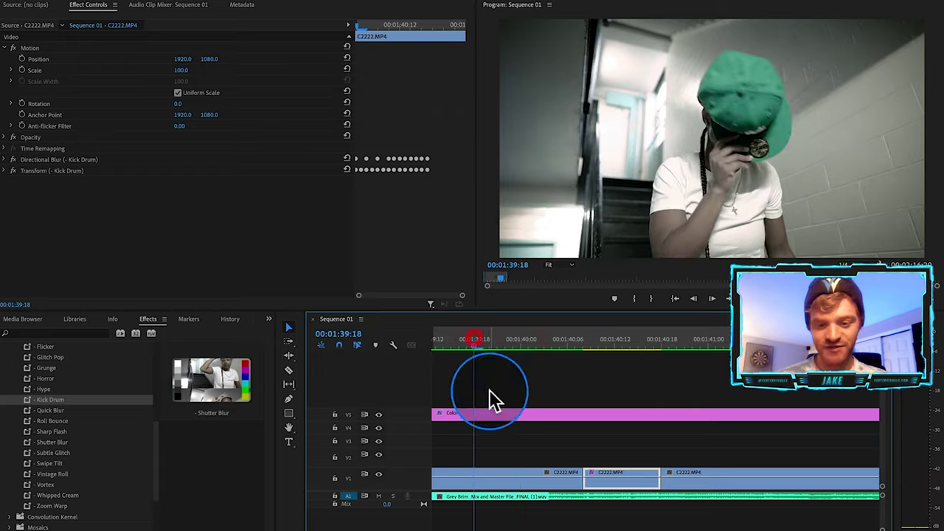
{"action": "key", "text": "space"}
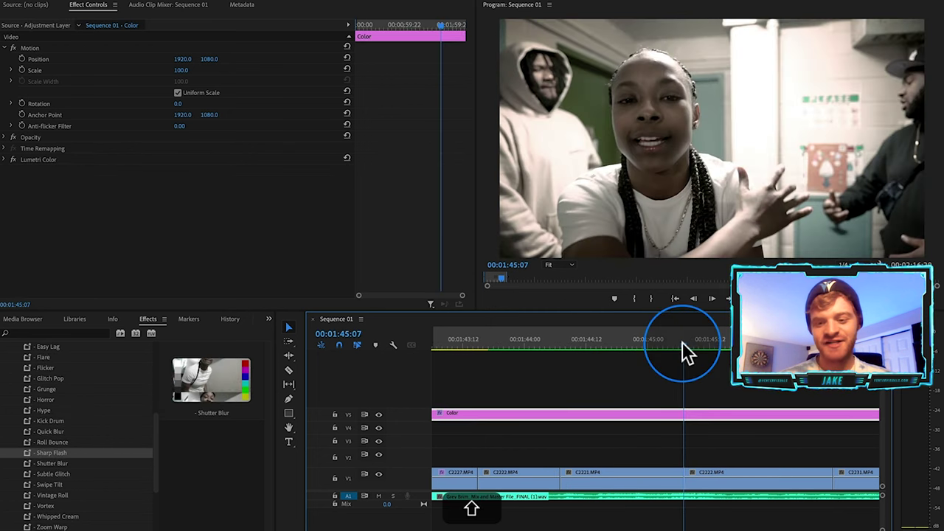
Cut C2221.MP4 and C2222.MP4 five frames before and after their shared edit point at 00:01:45:07.
{"action": "left_click", "coordinate": [681, 341]}
{"action": "left_click_drag", "start_coordinate": [682, 341], "coordinate": [637, 342]}
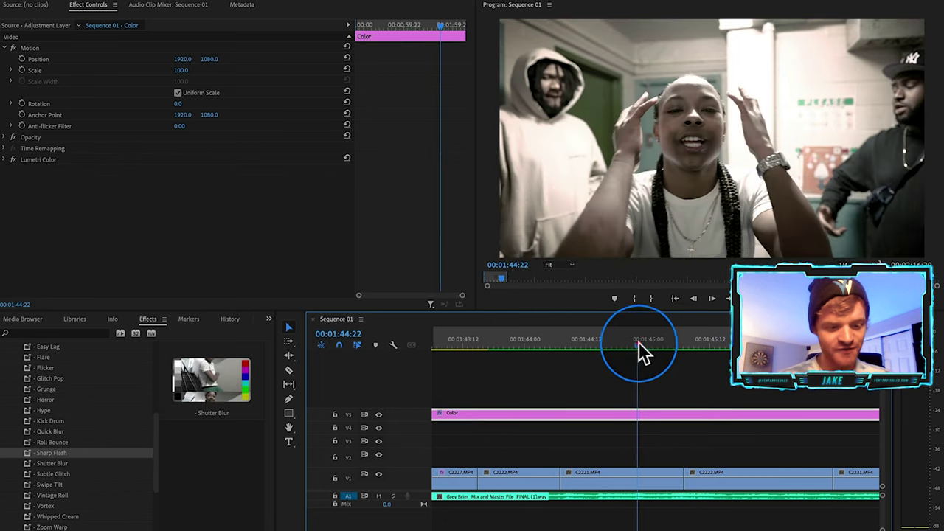
{"action": "left_click", "coordinate": [51, 525]}
{"action": "scroll", "coordinate": [52, 509], "scroll_direction": "down", "scroll_amount": 3}
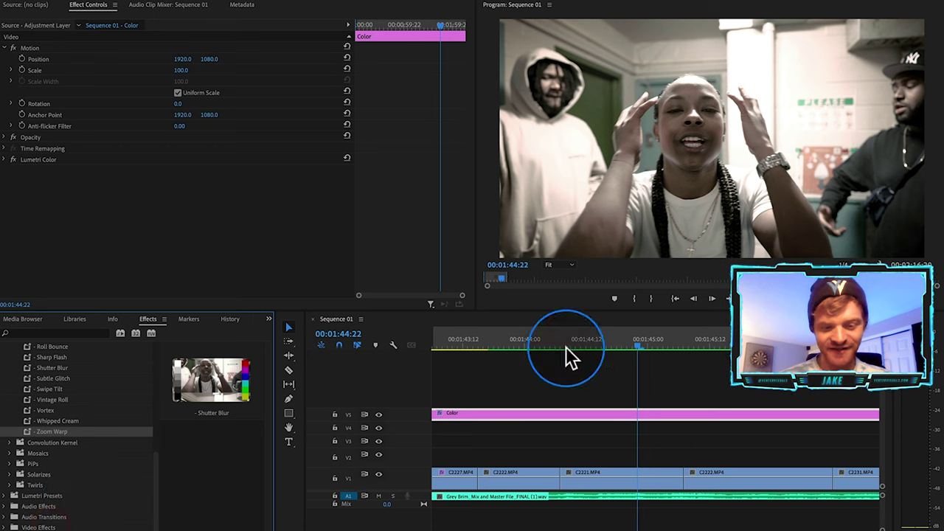
{"action": "left_click", "coordinate": [688, 339]}
{"action": "left_click_drag", "start_coordinate": [688, 339], "coordinate": [679, 341]}
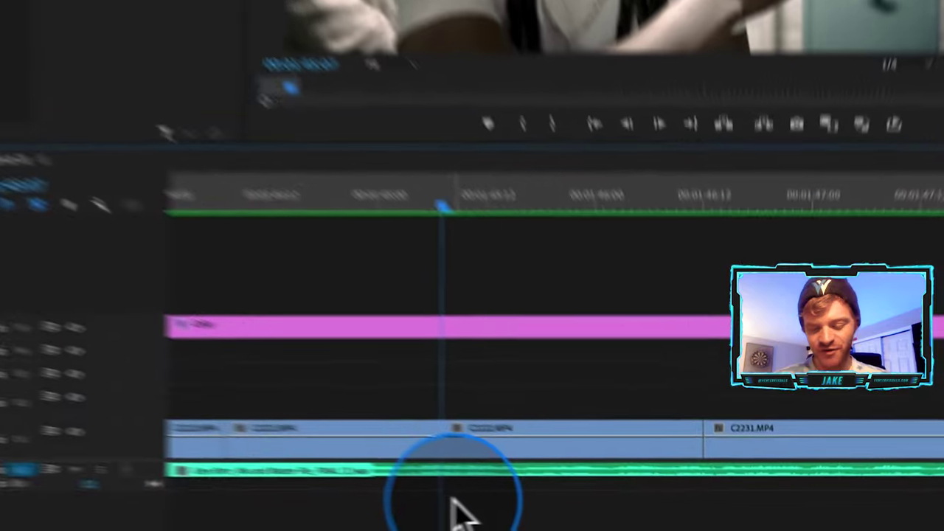
{"action": "key", "text": "shift+Left"}
{"action": "scroll", "coordinate": [404, 505], "scroll_direction": "up", "scroll_amount": 2}
{"action": "key", "text": "c"}
{"action": "left_click", "coordinate": [310, 419]}
{"action": "key", "text": "shift+Right"}
{"action": "key", "text": "shift+Right"}
{"action": "left_click", "coordinate": [625, 422]}
{"action": "key", "text": "v"}
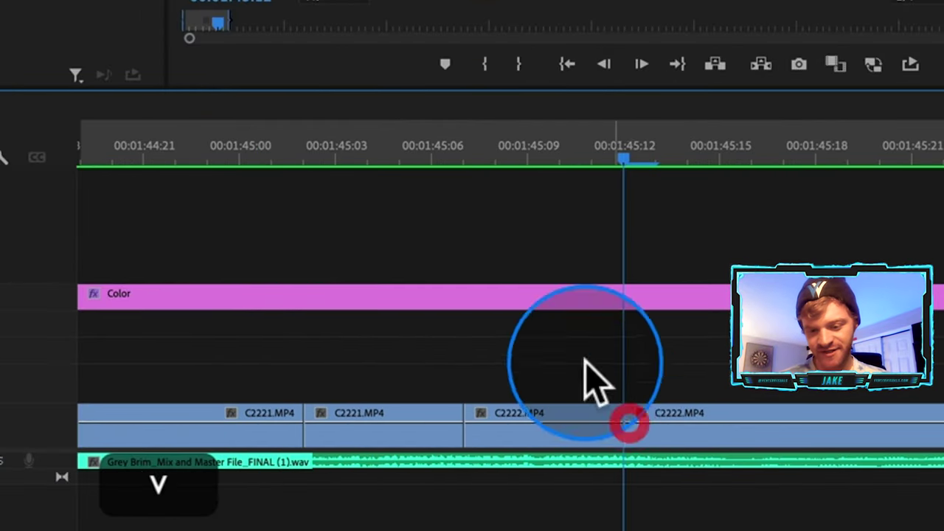
Nest the two short pieces of C2221.MP4 and C2222.MP4 and apply the BLUEPRINTS Zoom Warp preset to the nested clip.
{"action": "right_click", "coordinate": [420, 421]}
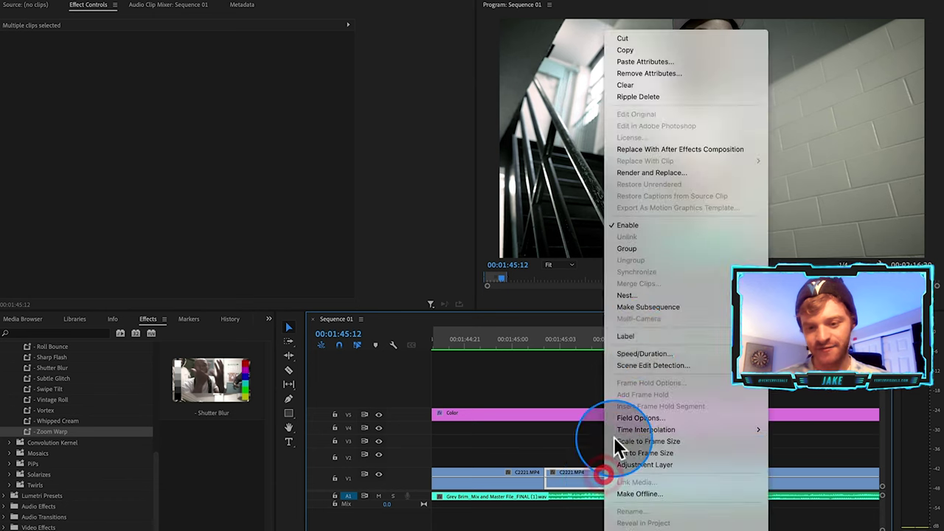
{"action": "left_click", "coordinate": [645, 294]}
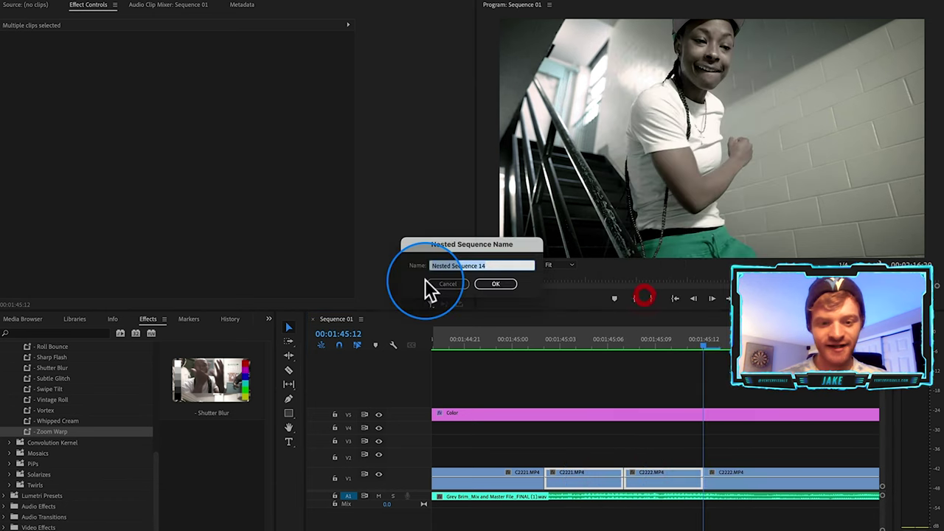
{"action": "left_click", "coordinate": [499, 285]}
{"action": "left_click_drag", "start_coordinate": [45, 434], "coordinate": [651, 484]}
{"action": "left_click_drag", "start_coordinate": [647, 341], "coordinate": [607, 341]}
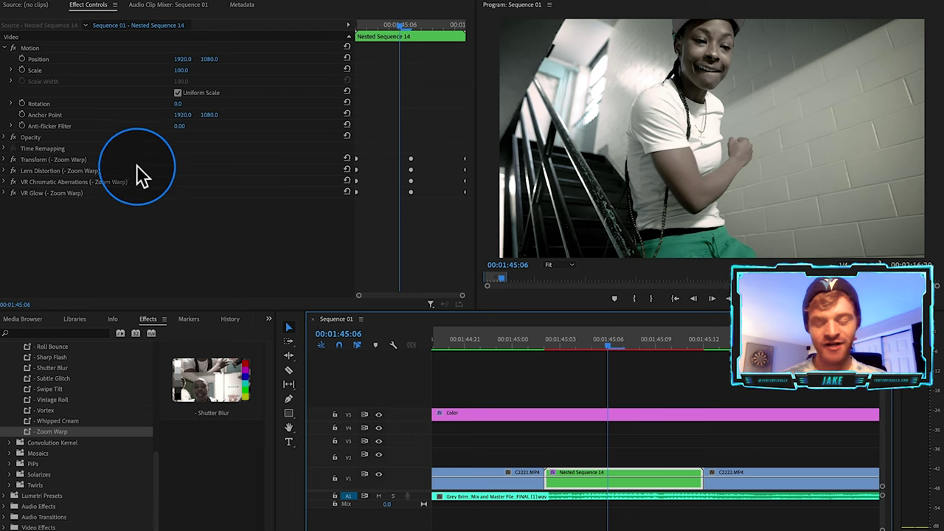
Mark a range around the Zoom Warp transition starting at 00:01:44:12 and render it.
{"action": "key", "text": "minus"}
{"action": "key", "text": "minus"}
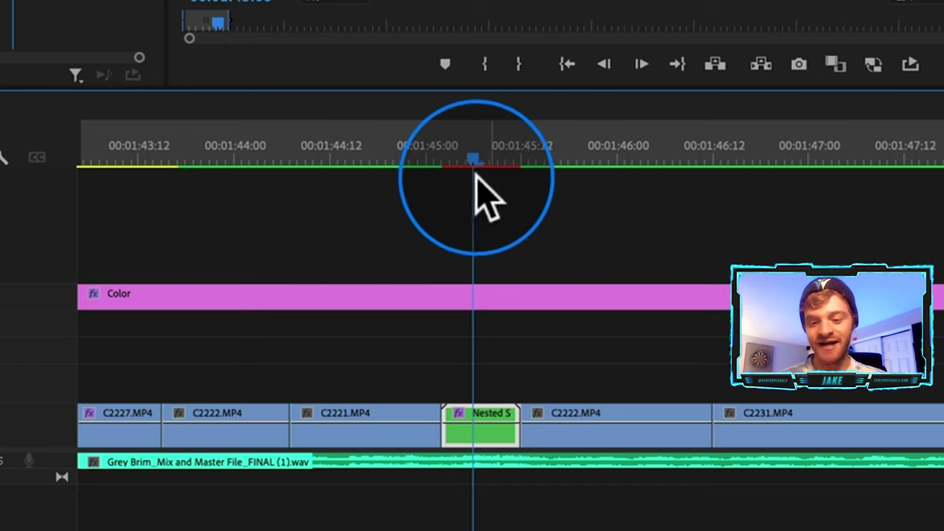
{"action": "left_click", "coordinate": [330, 147]}
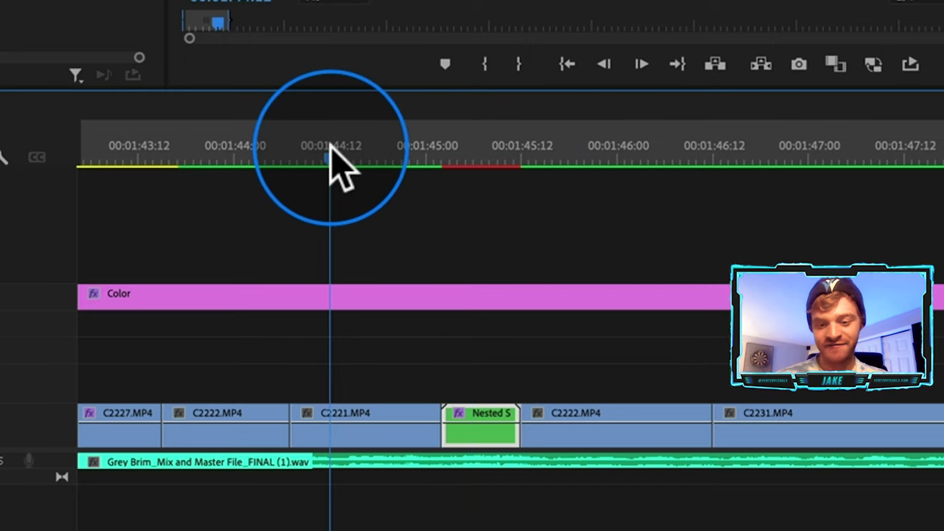
{"action": "key", "text": "i"}
{"action": "left_click", "coordinate": [601, 148]}
{"action": "key", "text": "o"}
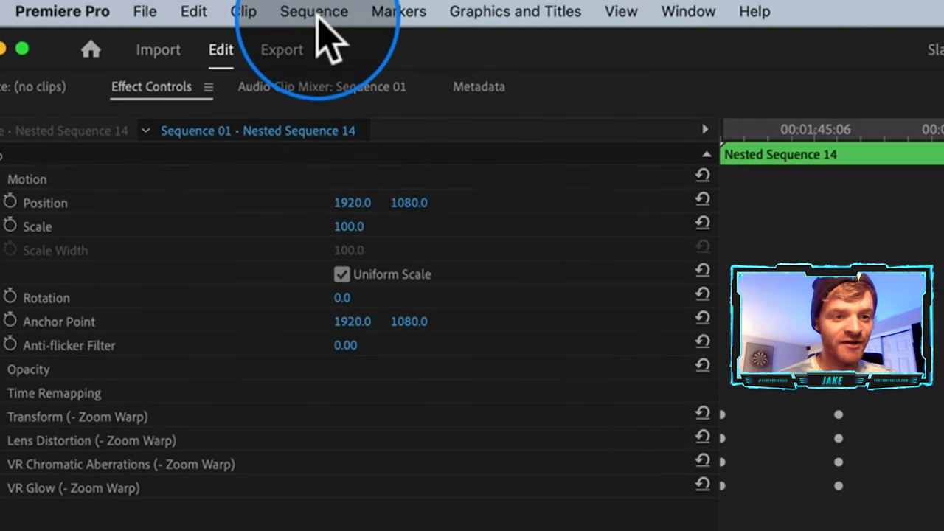
{"action": "left_click", "coordinate": [317, 13]}
{"action": "left_click", "coordinate": [354, 108]}
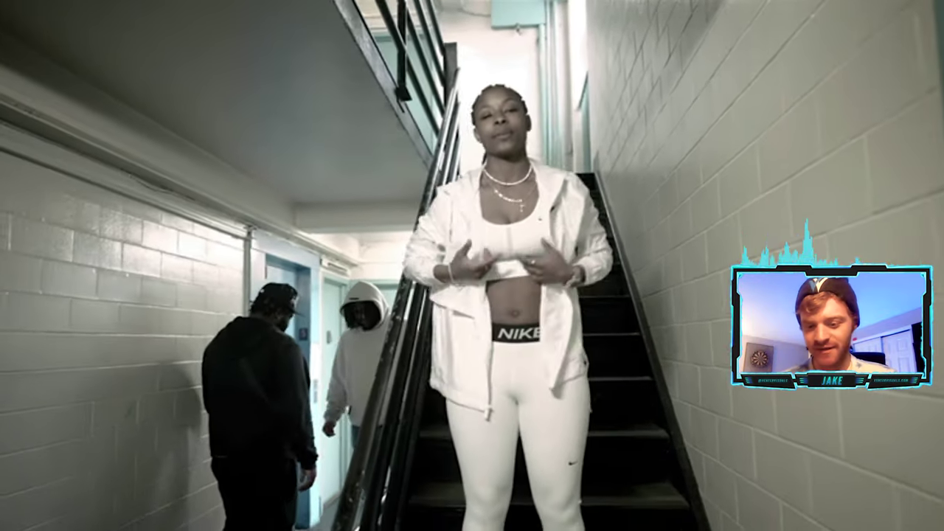
Cut C2231.MP4 at 00:01:47:18 and C2224.MP4 at 00:01:48:04, five frames either side of their shared edit point.
{"action": "left_click", "coordinate": [591, 443]}
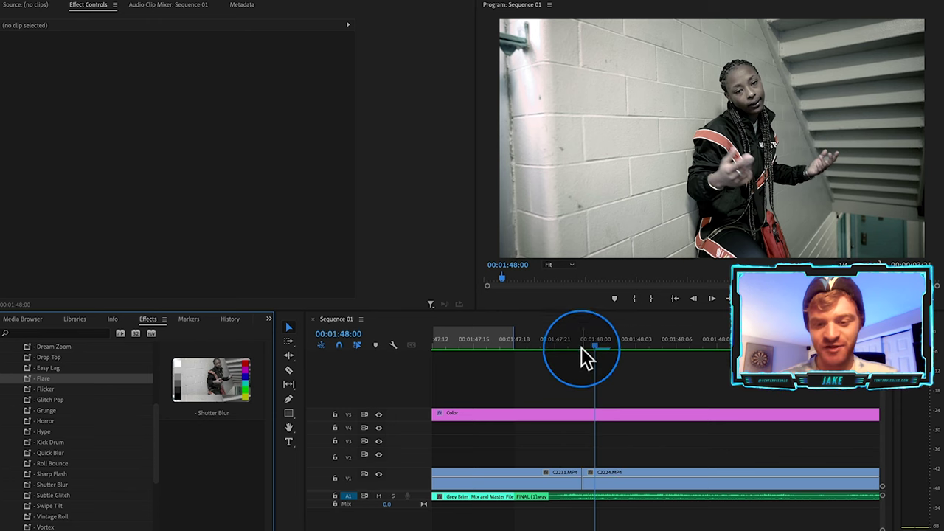
{"action": "left_click_drag", "start_coordinate": [588, 340], "coordinate": [580, 342]}
{"action": "key", "text": "shift+Left"}
{"action": "key", "text": "c"}
{"action": "left_click", "coordinate": [514, 474]}
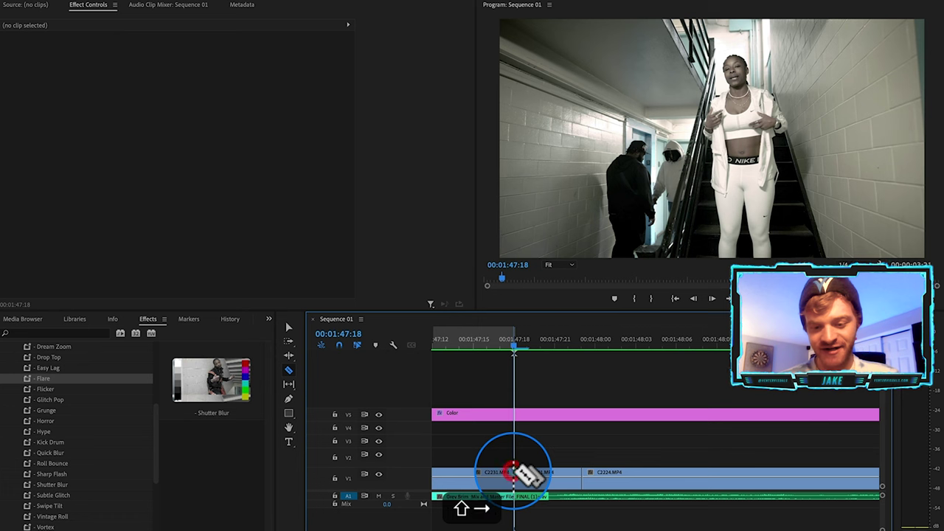
{"action": "key", "text": "shift+Right"}
{"action": "key", "text": "shift+Right"}
{"action": "left_click", "coordinate": [568, 472]}
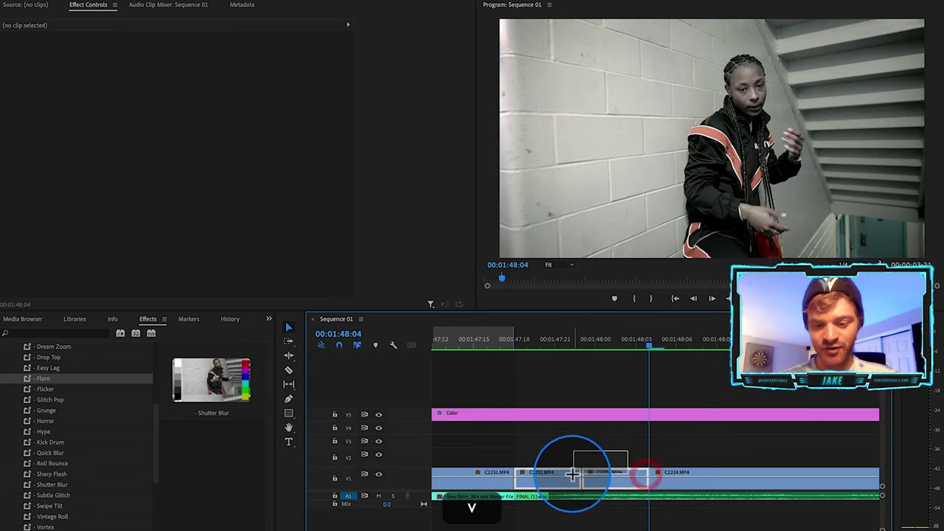
Nest the two short pieces of C2231.MP4 and C2224.MP4 and apply the BLUEPRINTS Flare preset to the nested clip.
{"action": "right_click", "coordinate": [568, 478]}
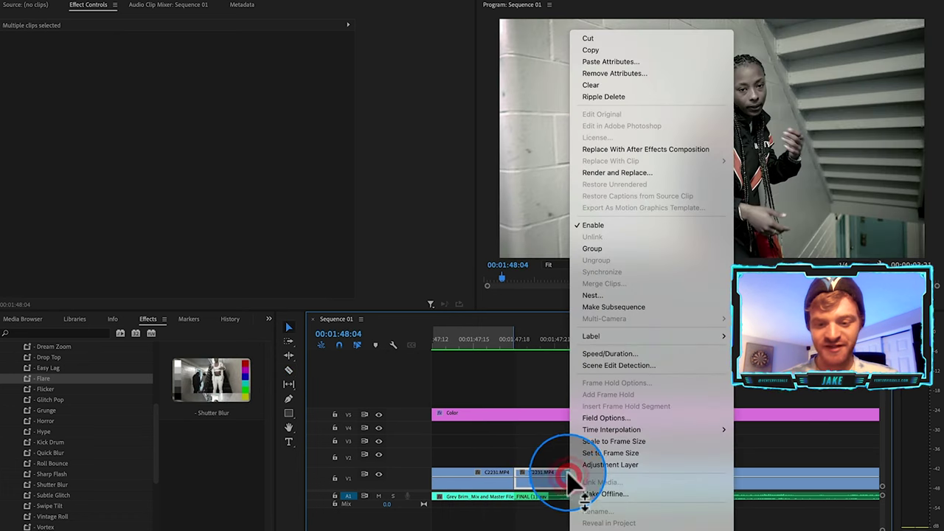
{"action": "left_click", "coordinate": [592, 295]}
{"action": "left_click", "coordinate": [495, 285]}
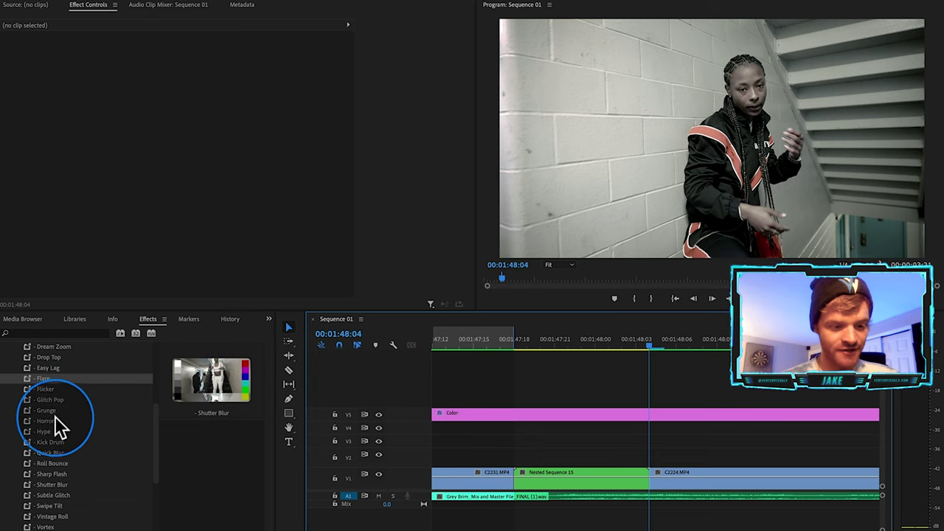
{"action": "left_click_drag", "start_coordinate": [41, 380], "coordinate": [558, 478]}
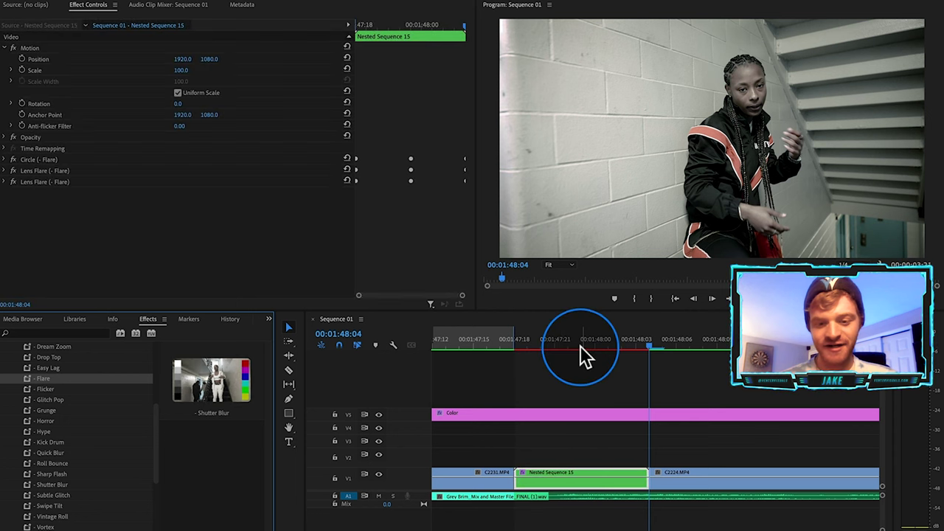
Mark a range around the Flare transition starting at 00:01:47:14, render it, and scrub through the result.
{"action": "left_click", "coordinate": [512, 340]}
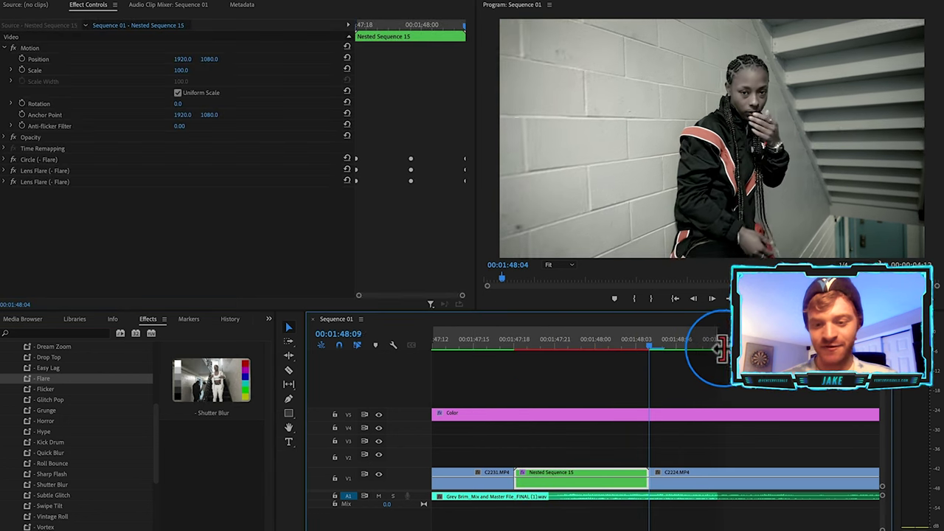
{"action": "left_click", "coordinate": [462, 340]}
{"action": "key", "text": "i"}
{"action": "key", "text": "i"}
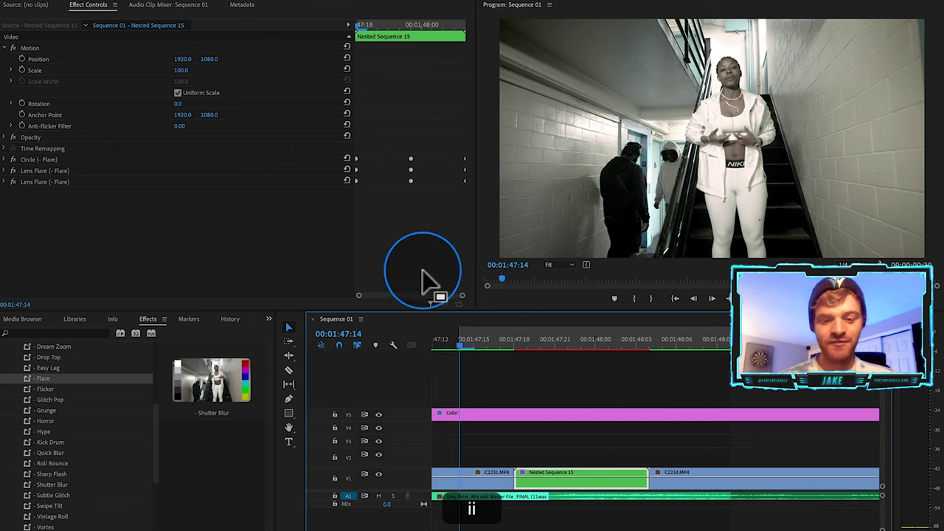
{"action": "left_click", "coordinate": [140, 2]}
{"action": "left_click", "coordinate": [185, 16]}
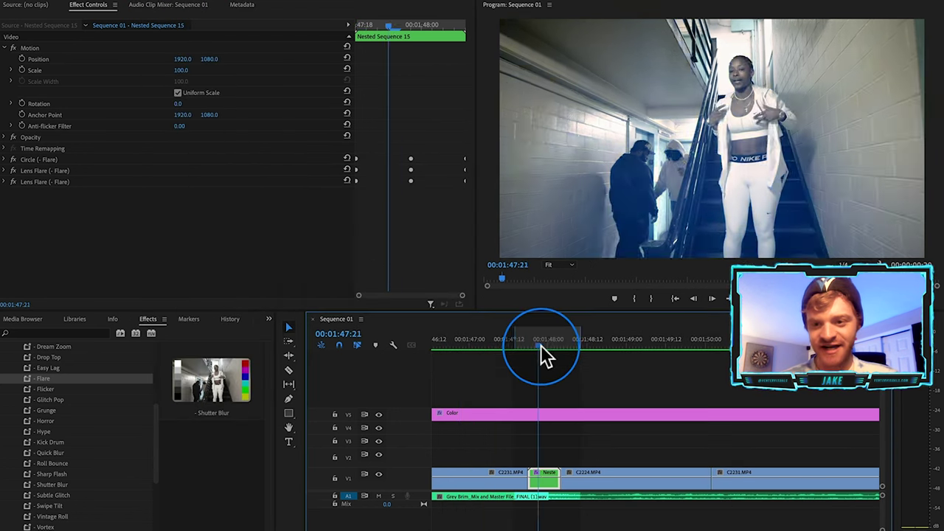
{"action": "left_click_drag", "start_coordinate": [539, 346], "coordinate": [466, 366]}
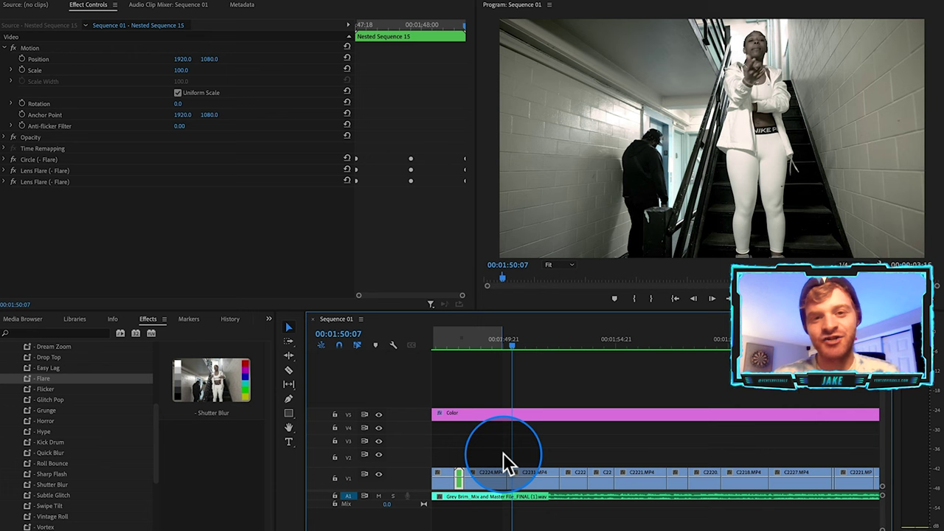
Cut C2223.MP4 at 00:00:57:21 and place its second part on V2 overlapping C2220.MP4 on V1.
{"action": "scroll", "coordinate": [37, 431], "scroll_direction": "up", "scroll_amount": 5}
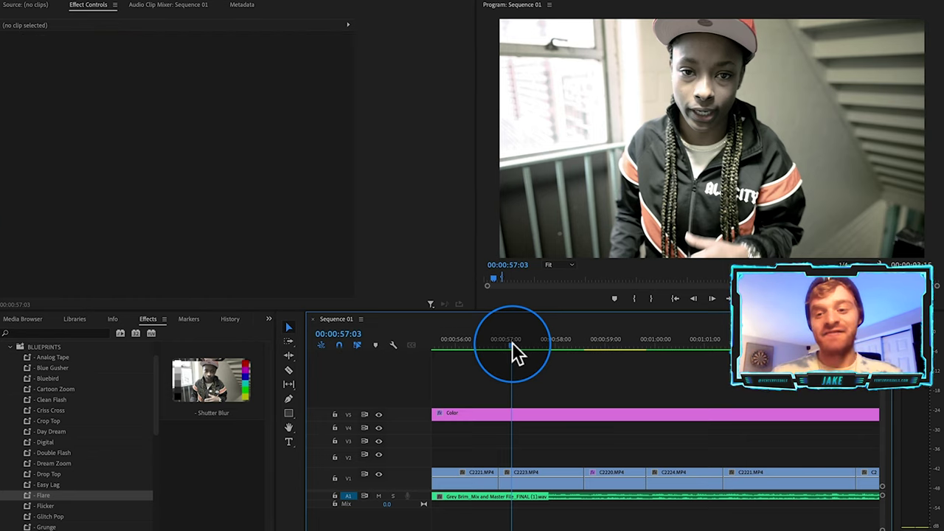
{"action": "left_click", "coordinate": [570, 470]}
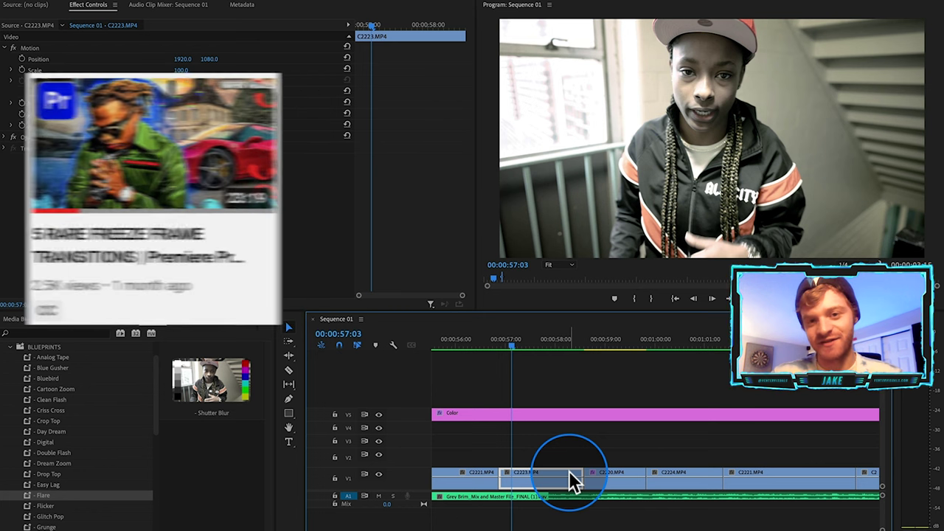
{"action": "key", "text": "c"}
{"action": "left_click", "coordinate": [549, 472]}
{"action": "key", "text": "v"}
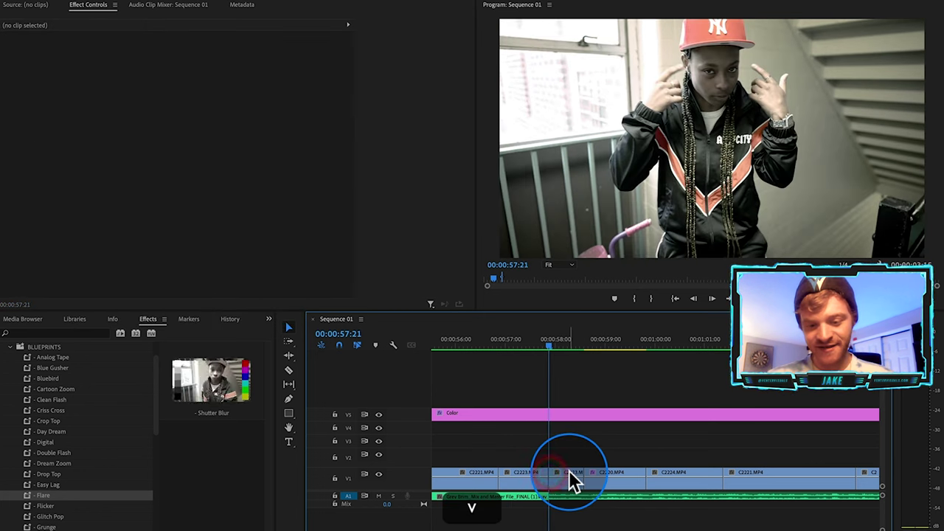
{"action": "left_click_drag", "start_coordinate": [574, 481], "coordinate": [596, 468]}
{"action": "mouse_move", "coordinate": [573, 344]}
{"action": "left_mouse_down"}
{"action": "mouse_move", "coordinate": [617, 344]}
{"action": "mouse_move", "coordinate": [558, 352]}
{"action": "left_mouse_up"}
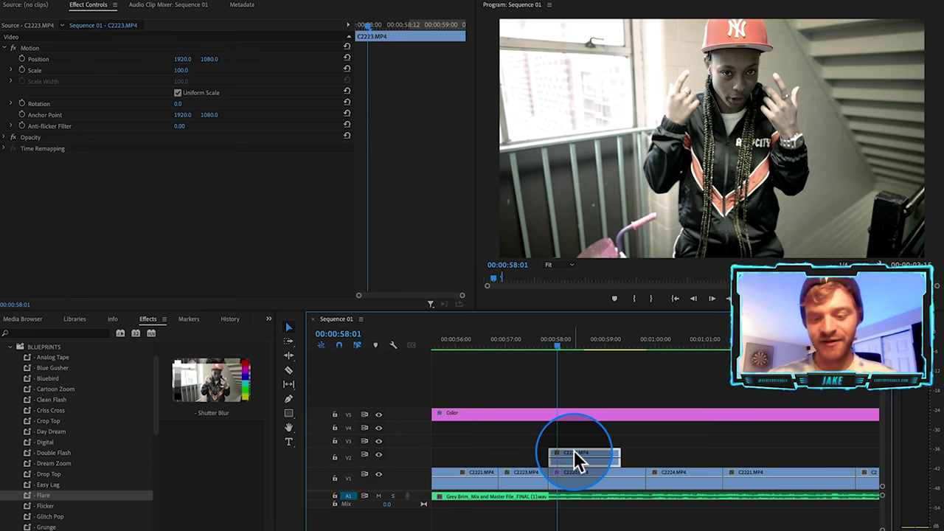
Nest the C2223.MP4 piece on V2, keeping the suggested sequence name.
{"action": "right_click", "coordinate": [578, 455]}
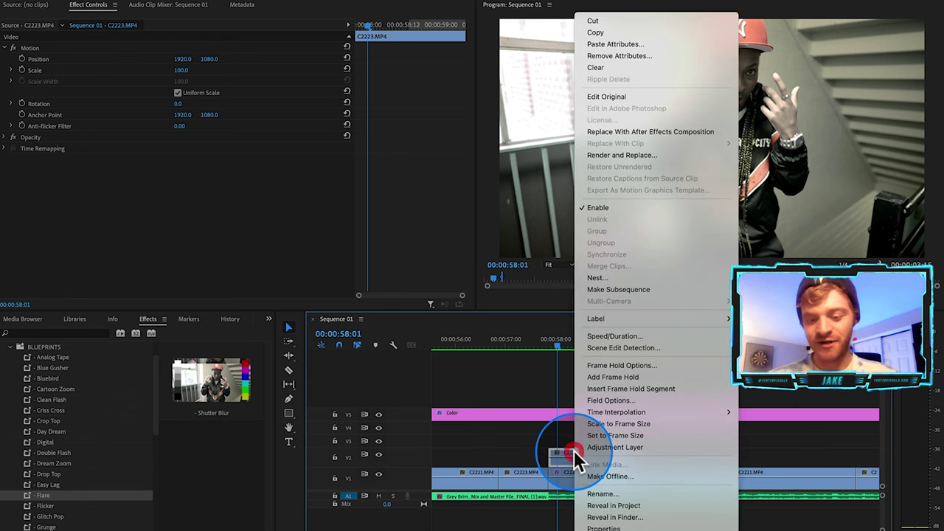
{"action": "left_click", "coordinate": [625, 278]}
{"action": "left_click", "coordinate": [498, 287]}
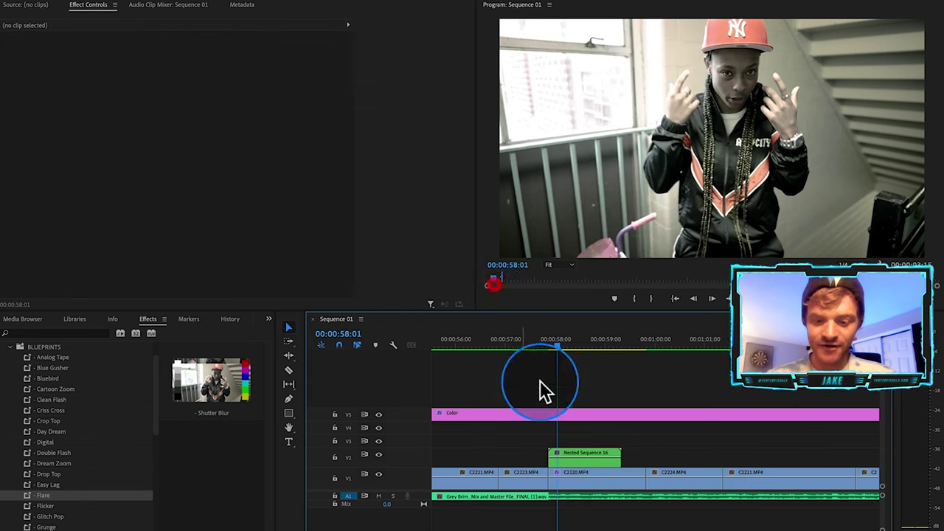
Replace the Nested Sequence 16 clip on V2 with an After Effects composition.
{"action": "left_click", "coordinate": [587, 460]}
{"action": "right_click", "coordinate": [585, 457]}
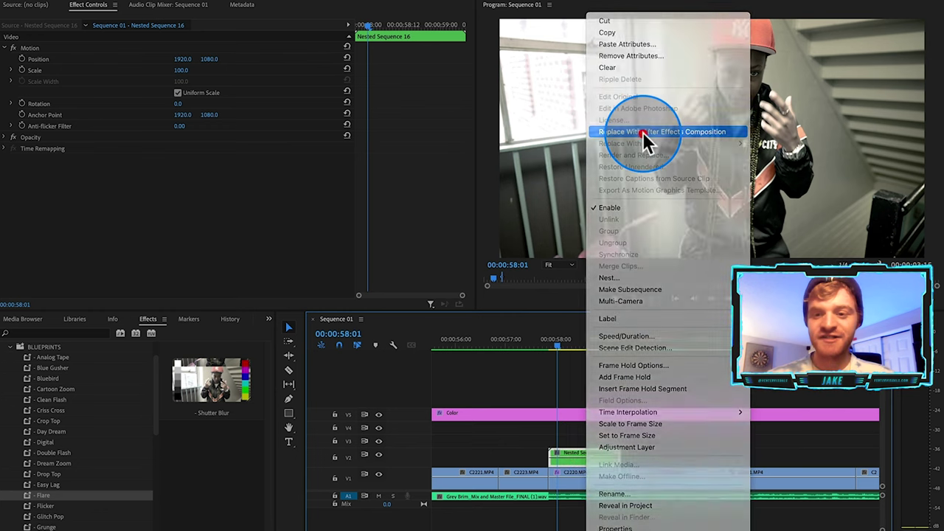
{"action": "left_click", "coordinate": [645, 134]}
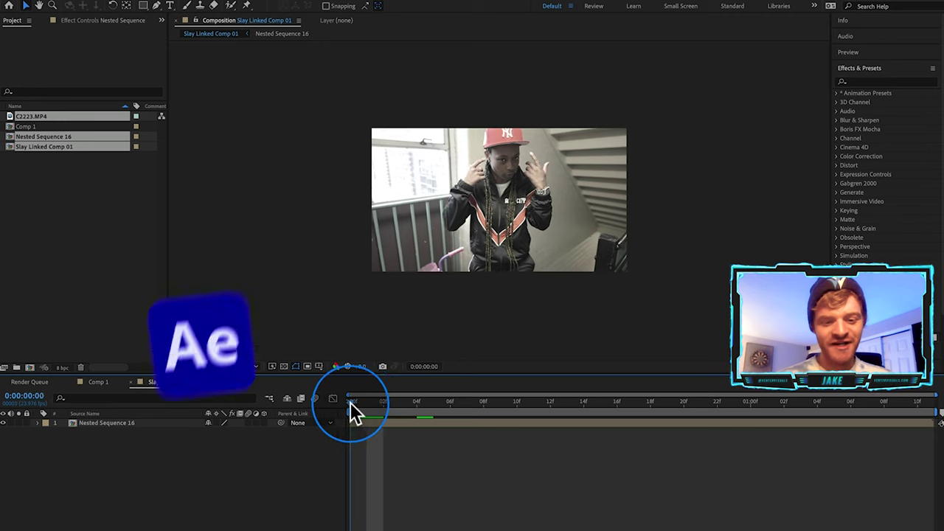
In After Effects, open the Nested Sequence 16 layer at 0:00:00:14 and outline the performer with the Roto Brush.
{"action": "left_click_drag", "start_coordinate": [352, 411], "coordinate": [587, 417]}
{"action": "left_click", "coordinate": [461, 421]}
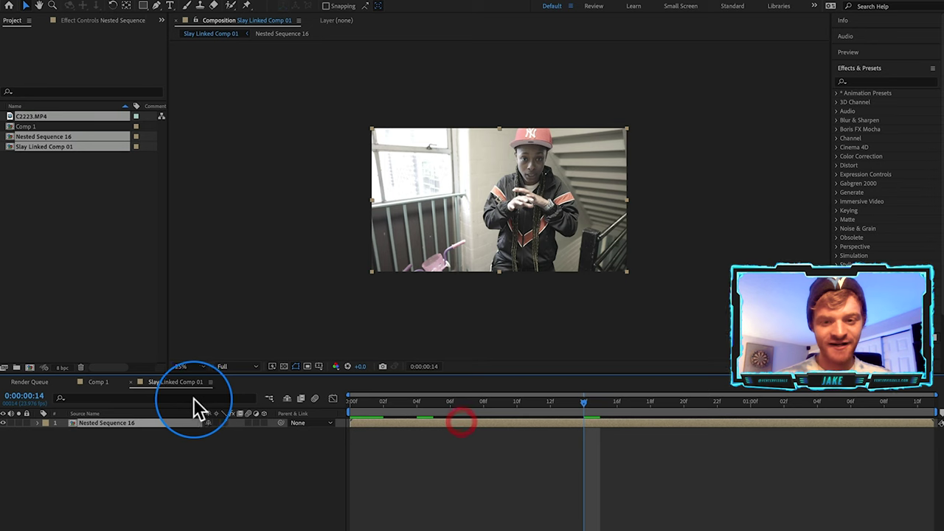
{"action": "left_click", "coordinate": [231, 5]}
{"action": "double_click", "coordinate": [527, 188]}
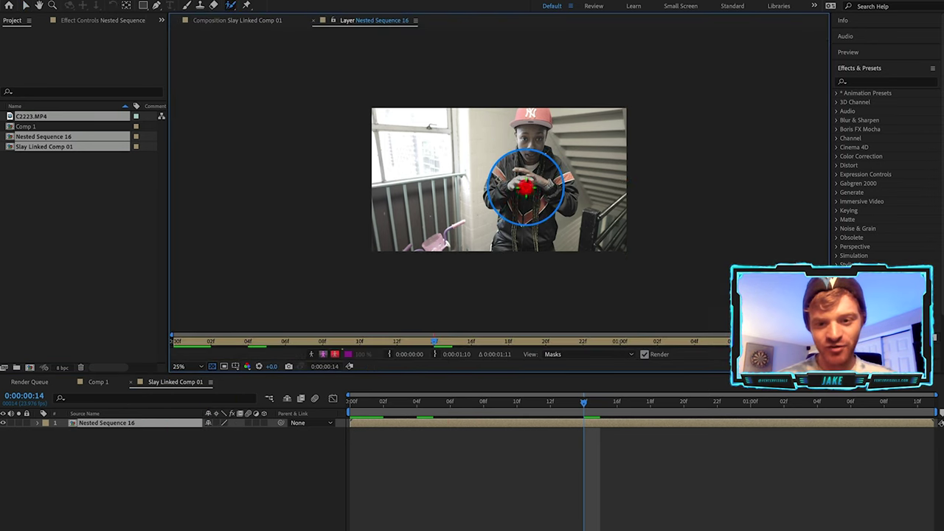
{"action": "mouse_move", "coordinate": [547, 246]}
{"action": "left_mouse_down"}
{"action": "mouse_move", "coordinate": [530, 132]}
{"action": "mouse_move", "coordinate": [518, 128]}
{"action": "mouse_move", "coordinate": [493, 159]}
{"action": "mouse_move", "coordinate": [499, 200]}
{"action": "left_mouse_up"}
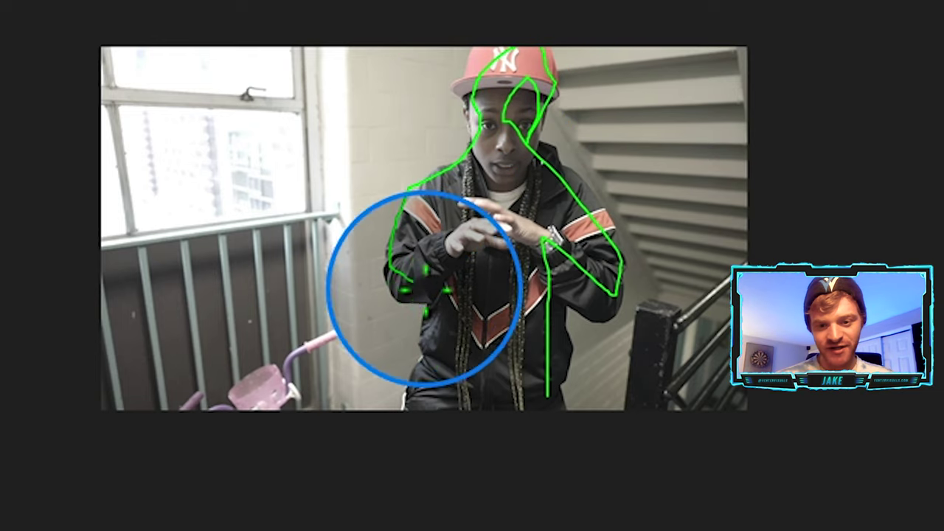
{"action": "mouse_move", "coordinate": [425, 287]}
{"action": "left_mouse_down"}
{"action": "mouse_move", "coordinate": [436, 376]}
{"action": "mouse_move", "coordinate": [417, 428]}
{"action": "left_mouse_up"}
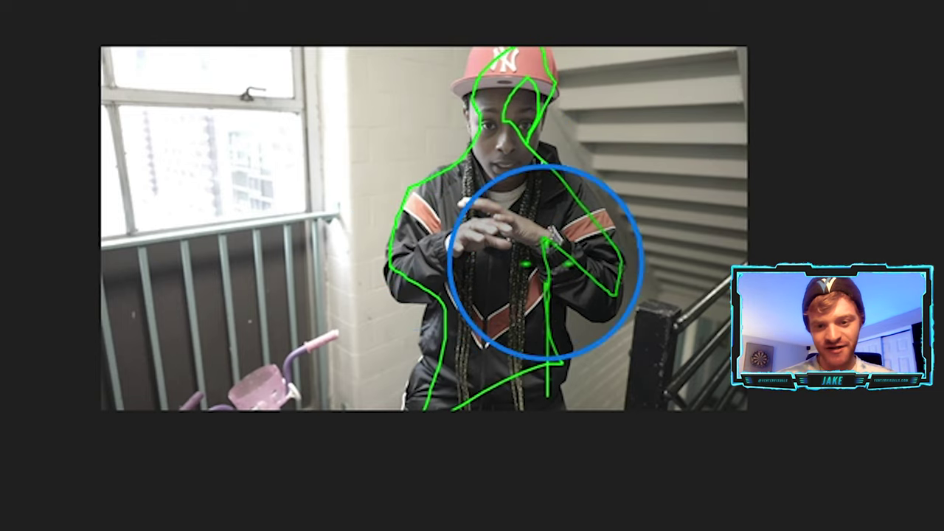
Advance frame by frame to propagate the Roto Brush selection, checking the outline around the performer.
{"action": "key", "text": "Page_Down"}
{"action": "key", "text": "Page_Down"}
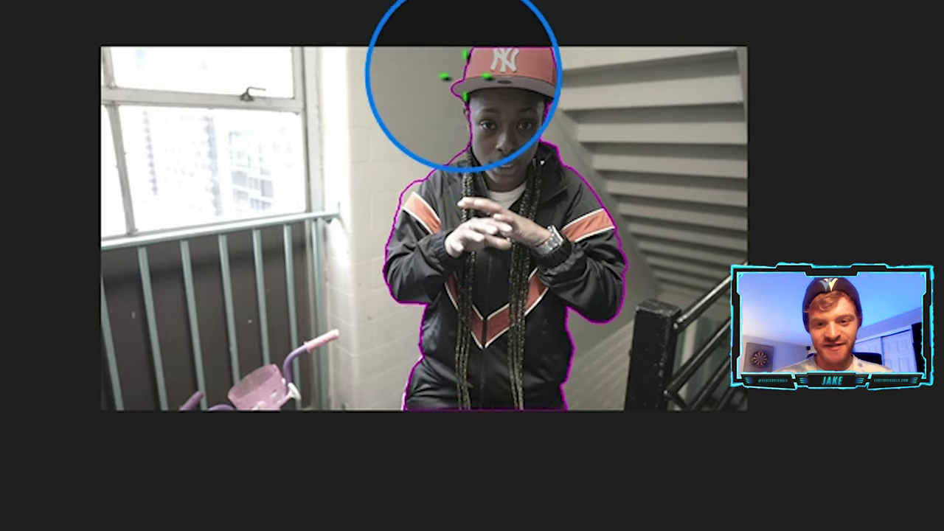
{"action": "key", "text": "Page_Down"}
{"action": "key", "text": "Page_Down"}
{"action": "key", "text": "Page_Down"}
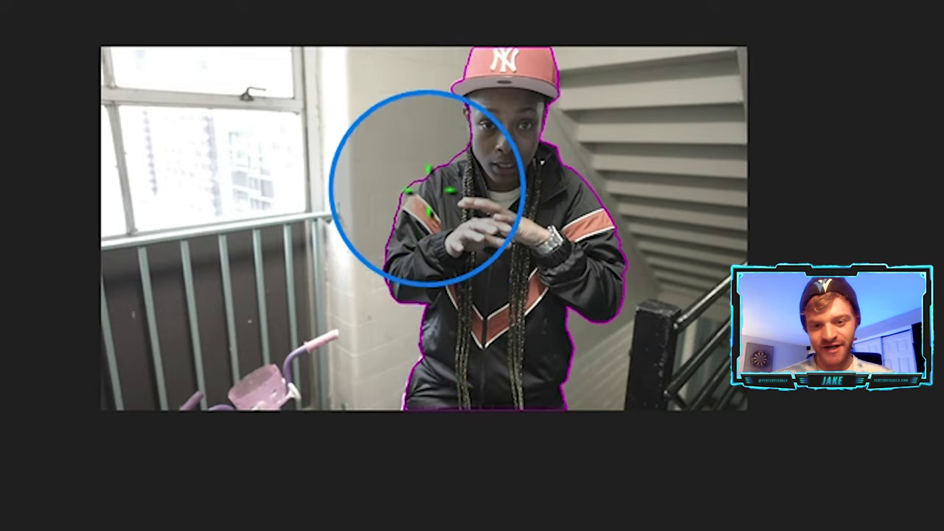
{"action": "key", "text": "Page_Down"}
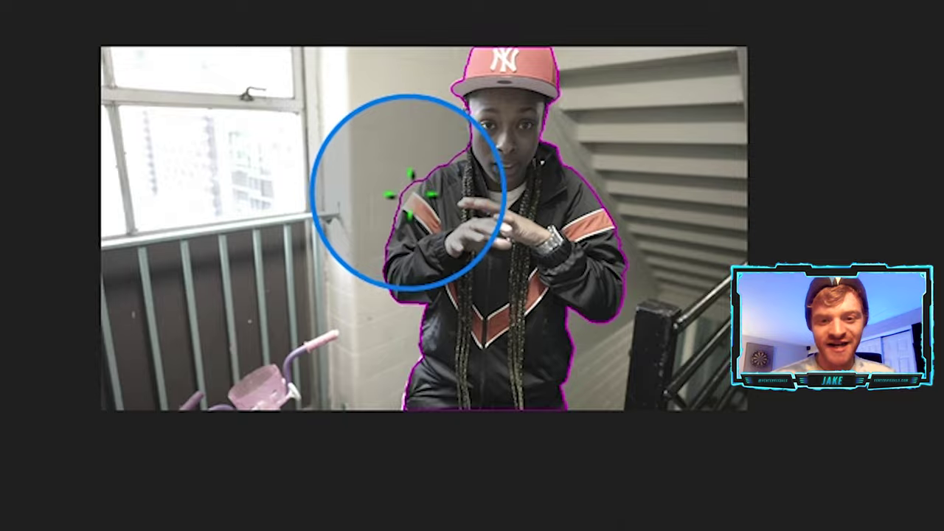
Correct the Roto Brush outline around the striped jacket shoulder so the whole sleeve is included, and continue to the following frame.
{"action": "scroll", "coordinate": [413, 185], "scroll_direction": "up", "scroll_amount": 5}
{"action": "left_click_drag", "start_coordinate": [421, 138], "coordinate": [308, 322]}
{"action": "mouse_move", "coordinate": [476, 93]}
{"action": "left_mouse_down"}
{"action": "mouse_move", "coordinate": [321, 312]}
{"action": "mouse_move", "coordinate": [284, 411]}
{"action": "left_mouse_up"}
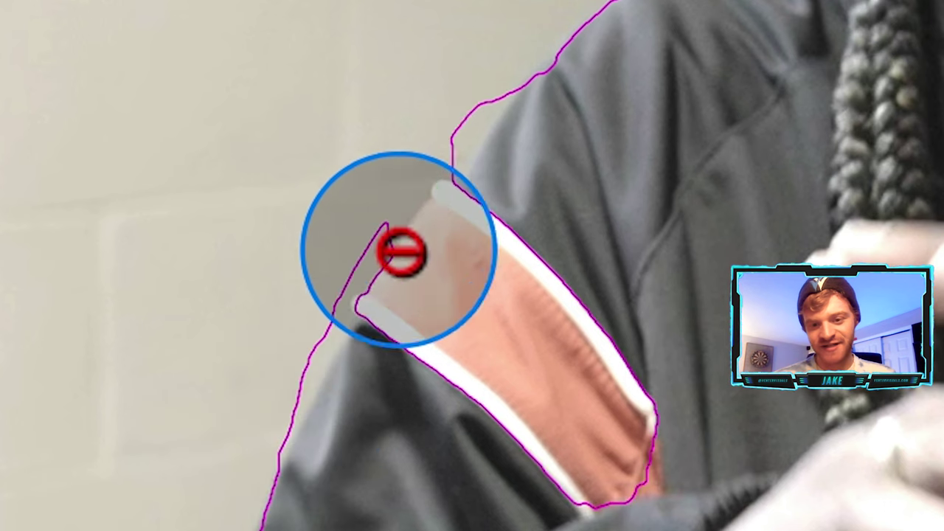
{"action": "left_click_drag", "start_coordinate": [505, 183], "coordinate": [283, 530]}
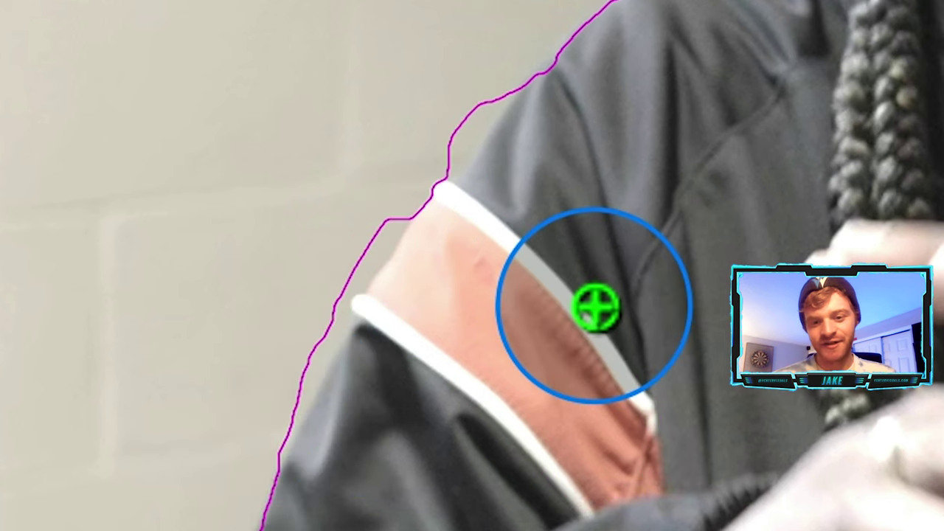
{"action": "scroll", "coordinate": [395, 221], "scroll_direction": "down", "scroll_amount": 3}
{"action": "key", "text": "Page_Down"}
{"action": "left_click_drag", "start_coordinate": [502, 136], "coordinate": [469, 137]}
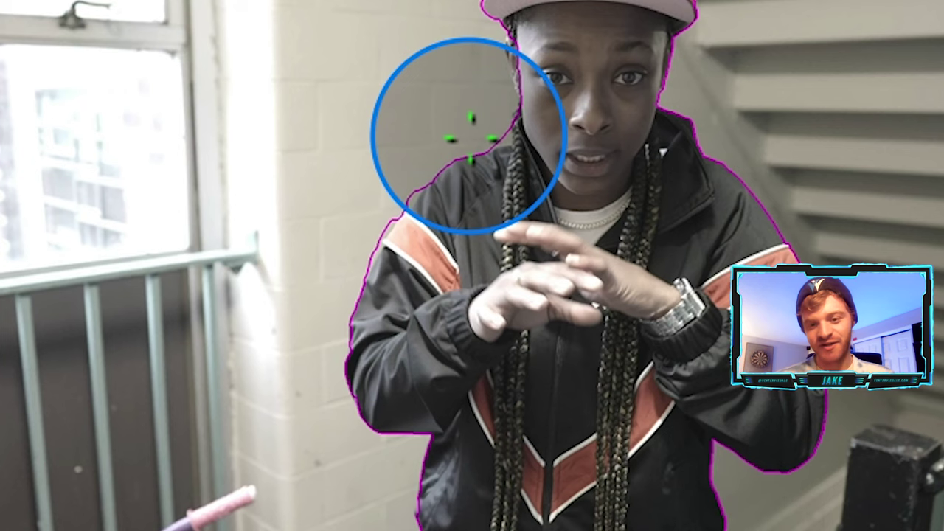
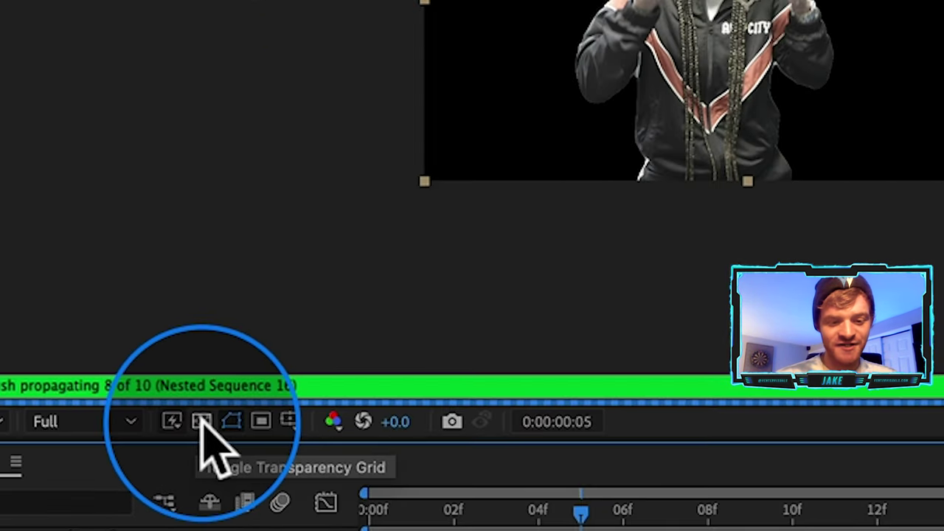
Show the transparency grid behind the cut-out performer and move the playhead to 0:00:00:09.
{"action": "left_click", "coordinate": [283, 357]}
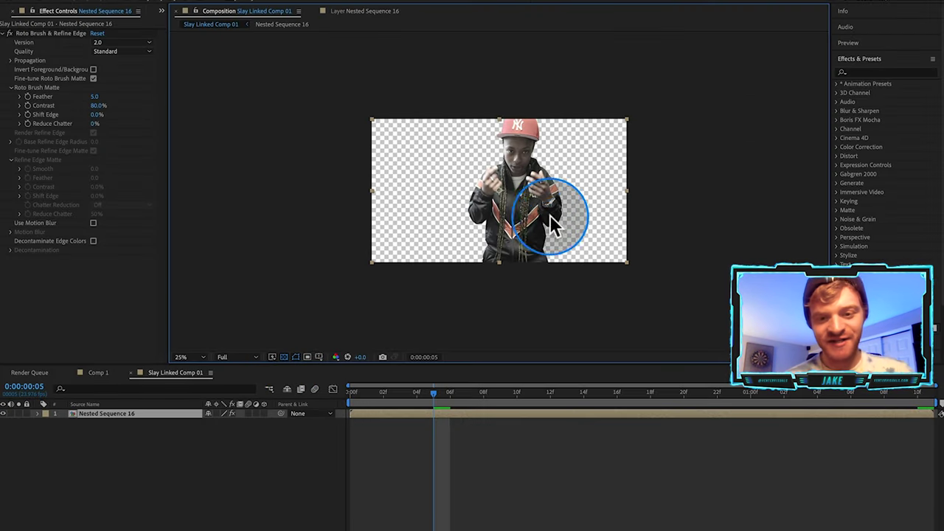
{"action": "left_click_drag", "start_coordinate": [422, 392], "coordinate": [498, 404]}
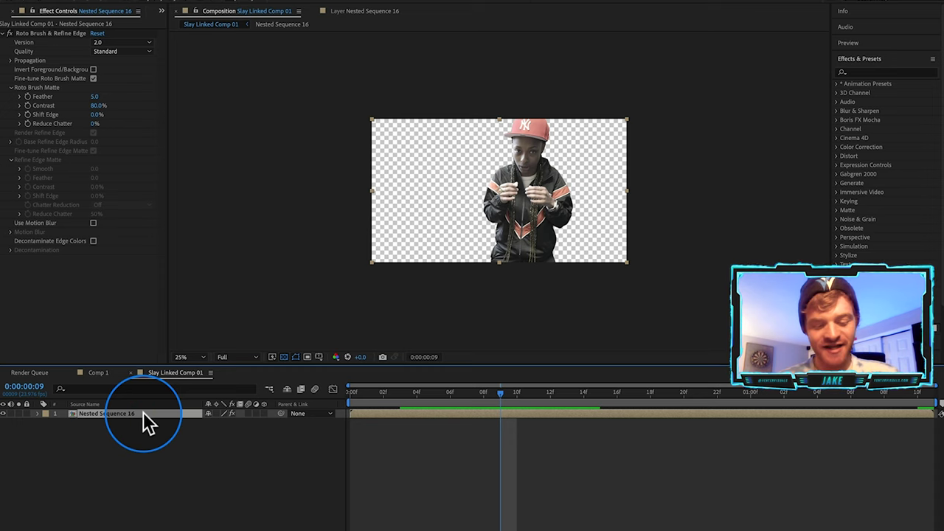
Duplicate the Nested Sequence 16 layer and remove Roto Brush & Refine Edge from the lower copy.
{"action": "key", "text": "super+d"}
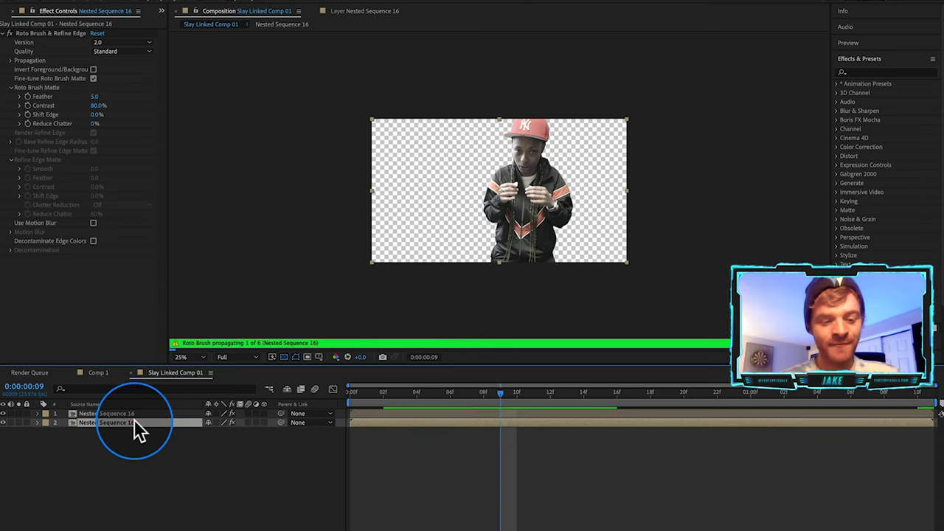
{"action": "left_click", "coordinate": [52, 33]}
{"action": "key", "text": "BackSpace"}
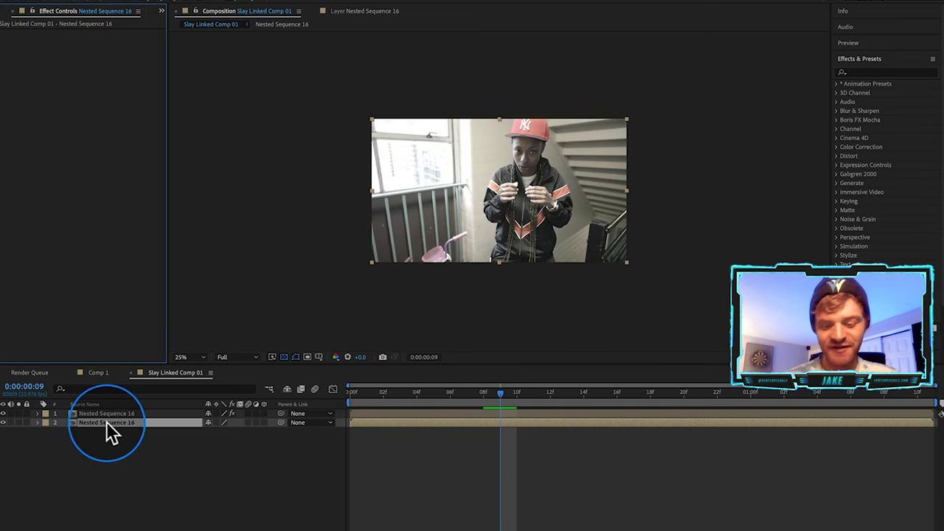
Keyframe the lower layer's Position at 0:00:00:09 and slide it down to 1920, 3370 at 0:00:01:06.
{"action": "key", "text": "p"}
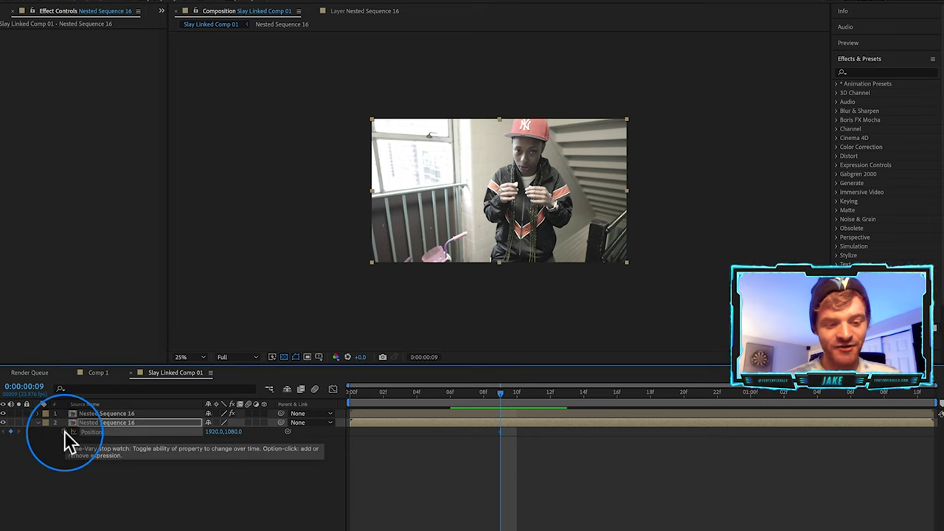
{"action": "left_click", "coordinate": [64, 430]}
{"action": "mouse_move", "coordinate": [521, 391]}
{"action": "left_mouse_down"}
{"action": "mouse_move", "coordinate": [895, 402]}
{"action": "mouse_move", "coordinate": [846, 408]}
{"action": "left_mouse_up"}
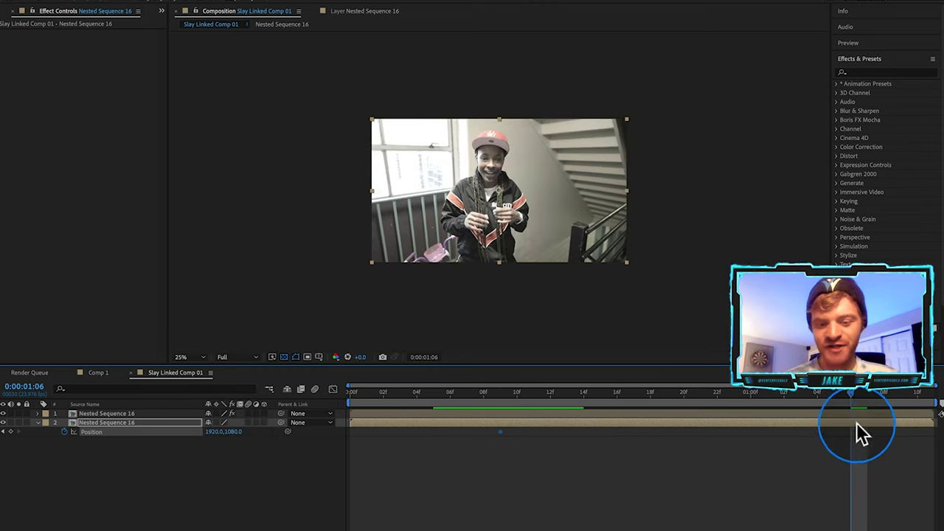
{"action": "left_click_drag", "start_coordinate": [235, 439], "coordinate": [762, 456]}
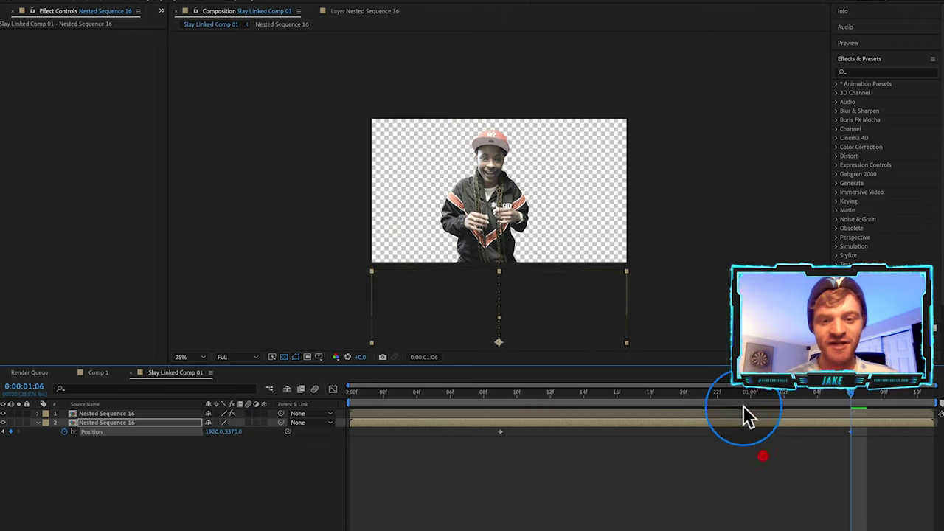
Apply Easy Ease Out to the lower layer's first Position keyframe.
{"action": "left_click", "coordinate": [455, 411]}
{"action": "left_click", "coordinate": [500, 432]}
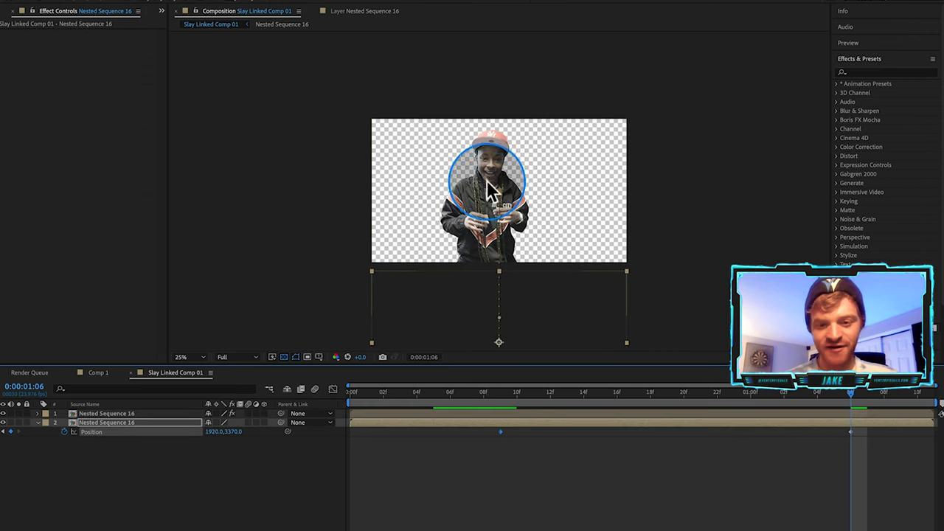
{"action": "right_click", "coordinate": [500, 433]}
{"action": "mouse_move", "coordinate": [546, 528]}
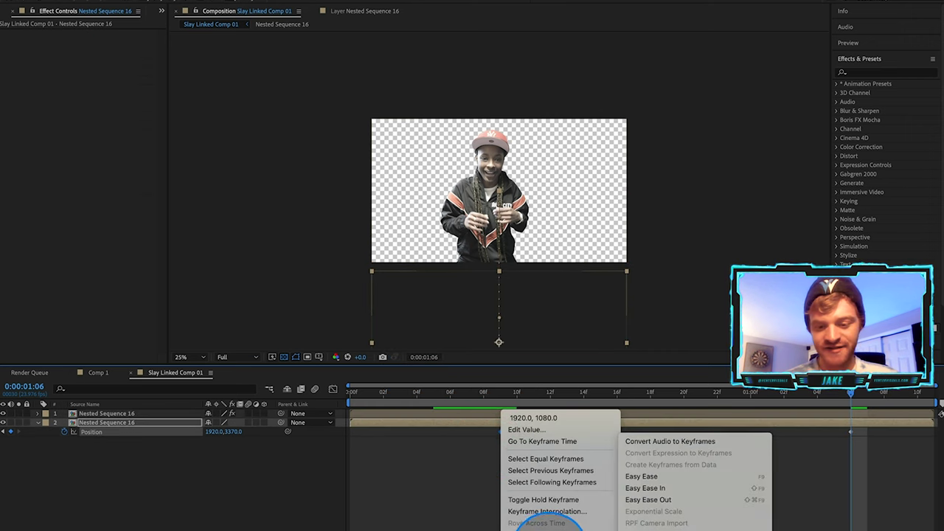
{"action": "left_click", "coordinate": [649, 500]}
Enable motion blur for both Nested Sequence 16 layers and the composition, checking it at 0:00:00:17.
{"action": "left_click_drag", "start_coordinate": [506, 399], "coordinate": [635, 418]}
{"action": "left_click", "coordinate": [208, 433]}
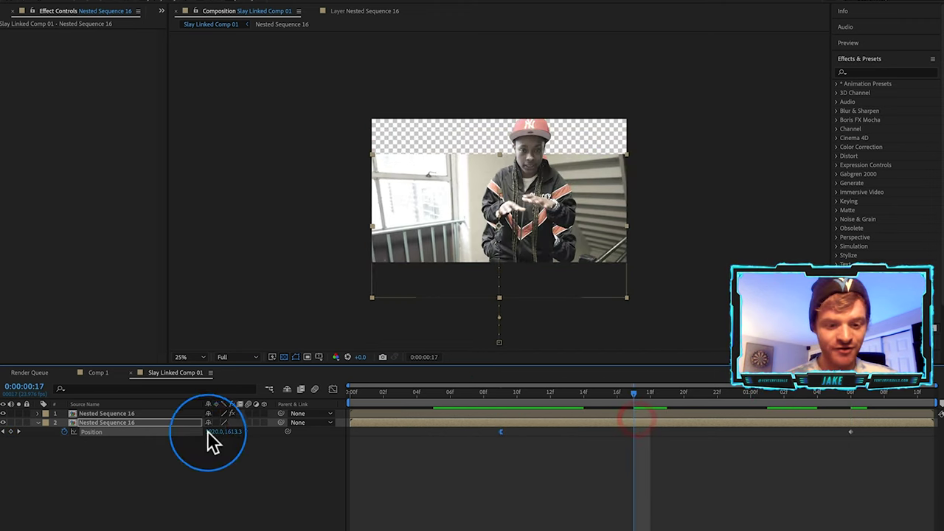
{"action": "left_click", "coordinate": [249, 421]}
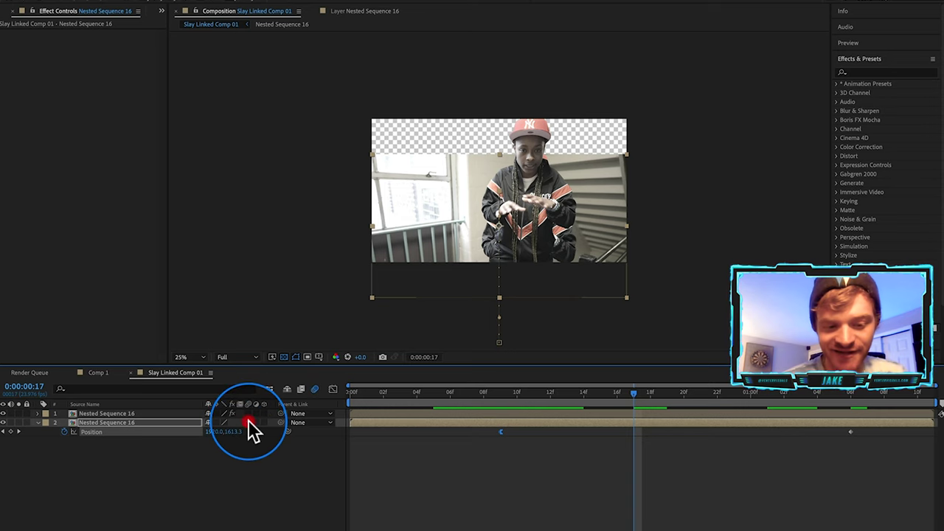
{"action": "left_click", "coordinate": [249, 412]}
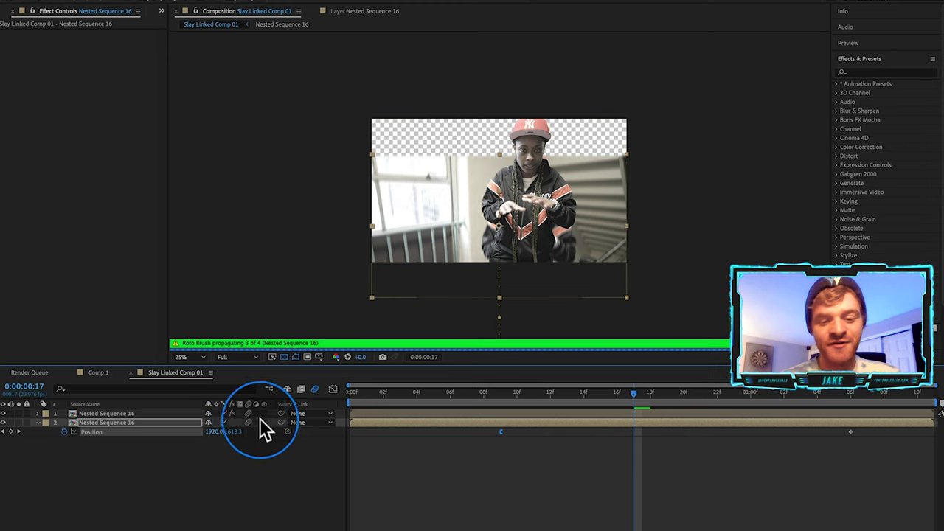
{"action": "left_click", "coordinate": [314, 389]}
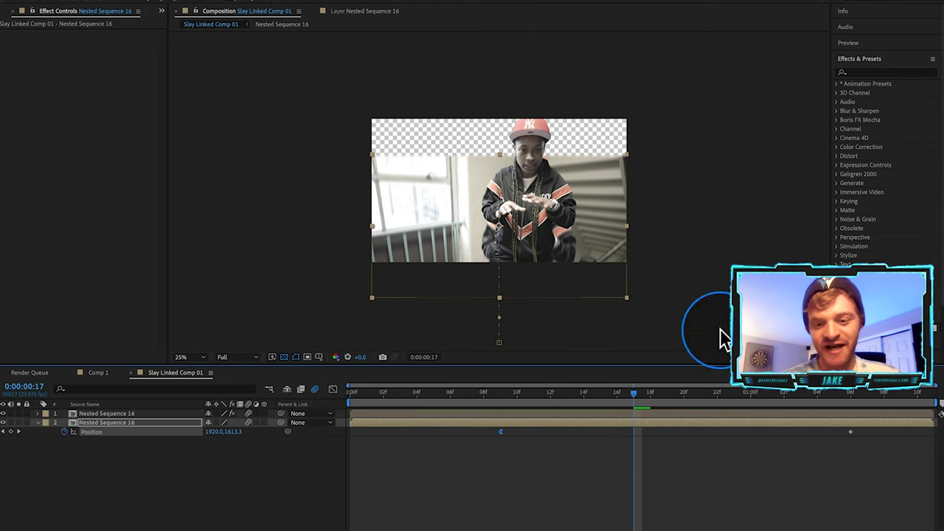
Keyframe the top layer's Position at 0:00:01:00 and move the performer off the frame's left side to -1960, 1080 at 0:00:01:09.
{"action": "left_click", "coordinate": [751, 393]}
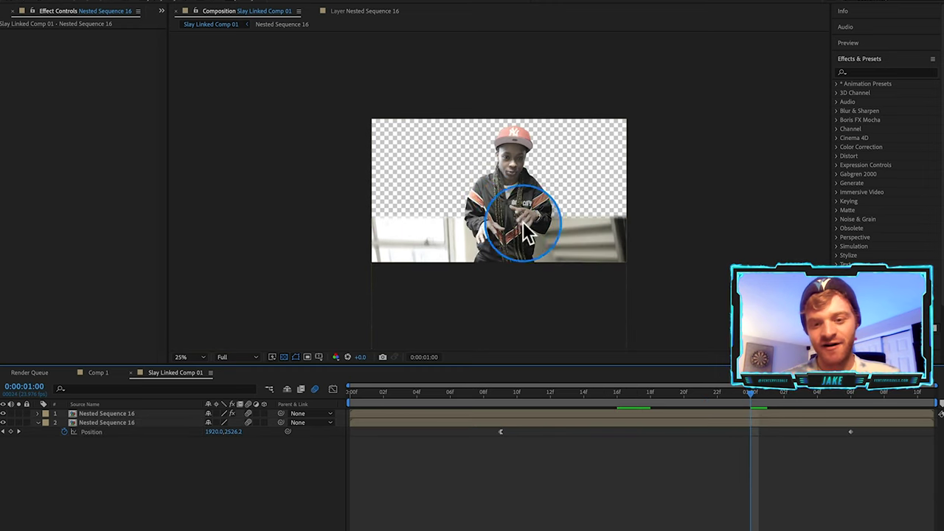
{"action": "left_click", "coordinate": [738, 412]}
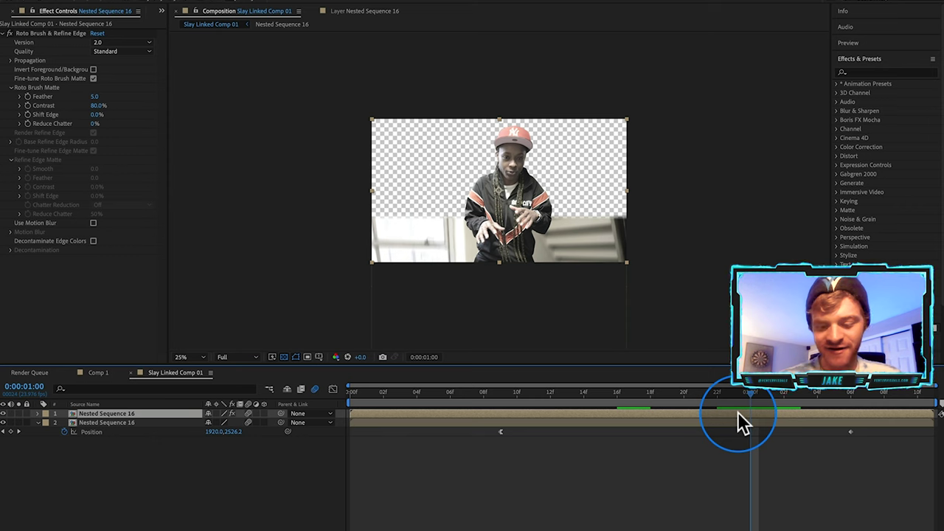
{"action": "key", "text": "p"}
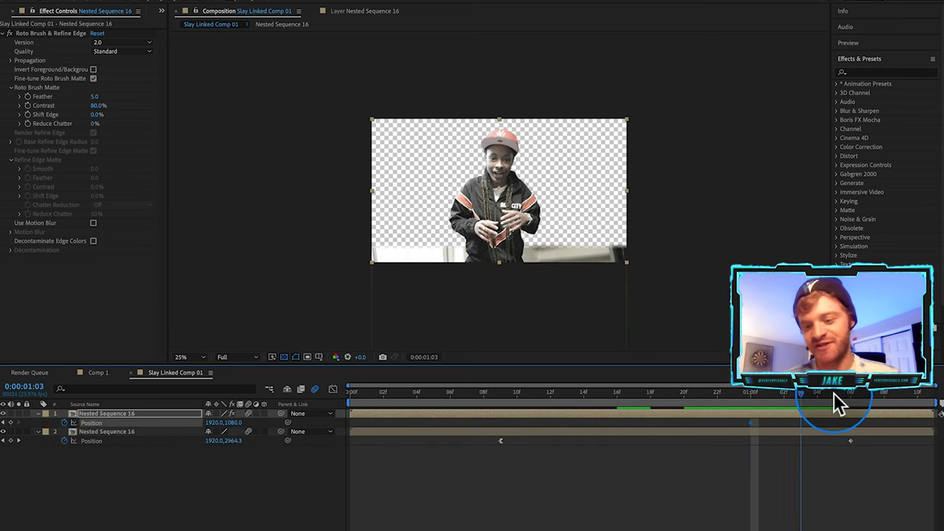
{"action": "left_click", "coordinate": [900, 404]}
{"action": "left_click", "coordinate": [489, 211], "text": "shift"}
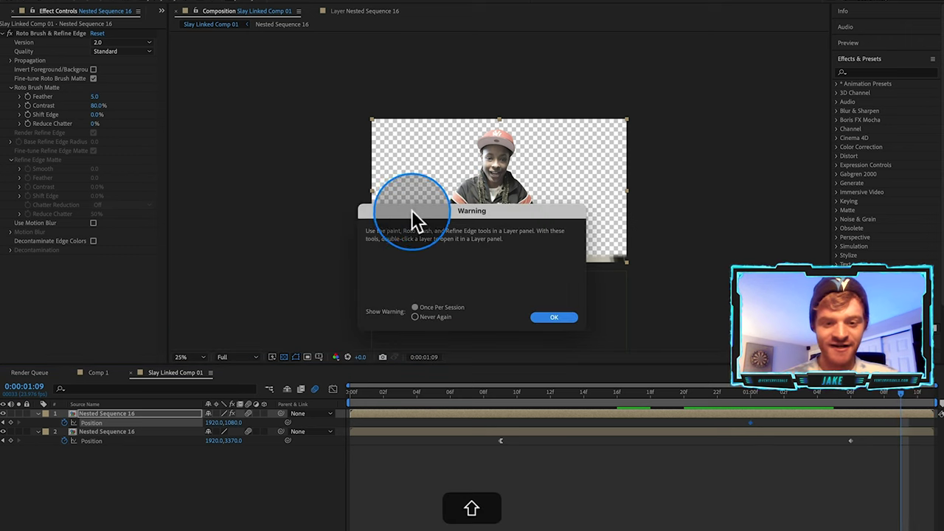
{"action": "left_click", "coordinate": [545, 319]}
{"action": "left_click_drag", "start_coordinate": [483, 218], "coordinate": [246, 225]}
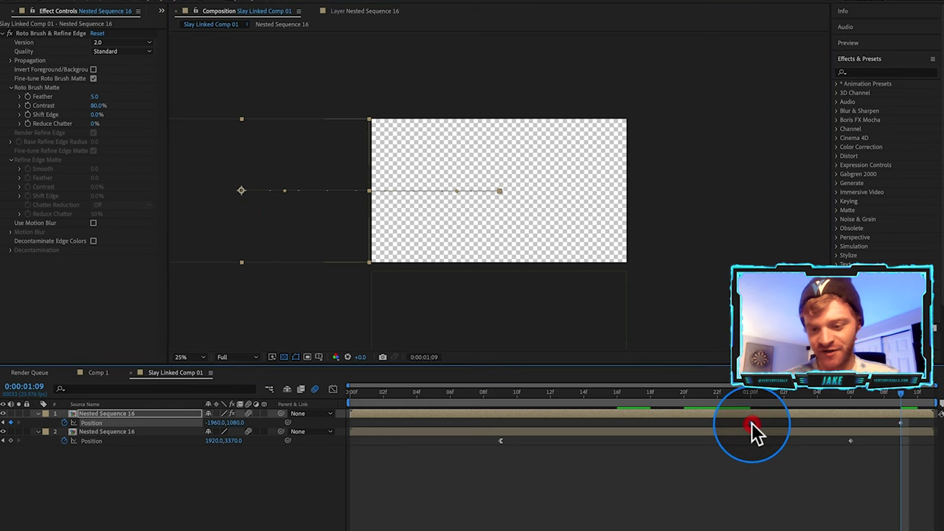
Apply Easy Ease Out to the top layer's first Position keyframe, check the motion at 0:00:01:03, and save the project.
{"action": "right_click", "coordinate": [752, 422]}
{"action": "mouse_move", "coordinate": [785, 528]}
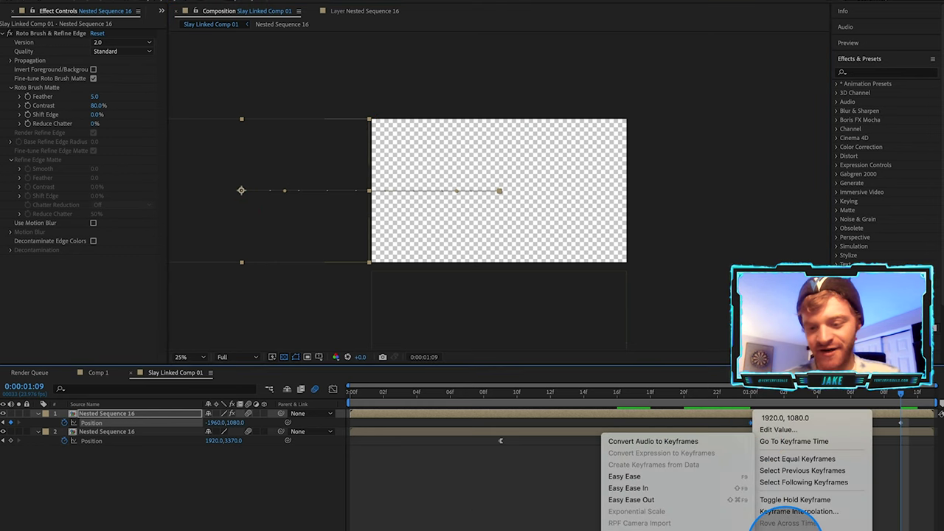
{"action": "left_click", "coordinate": [674, 505]}
{"action": "left_click", "coordinate": [800, 395]}
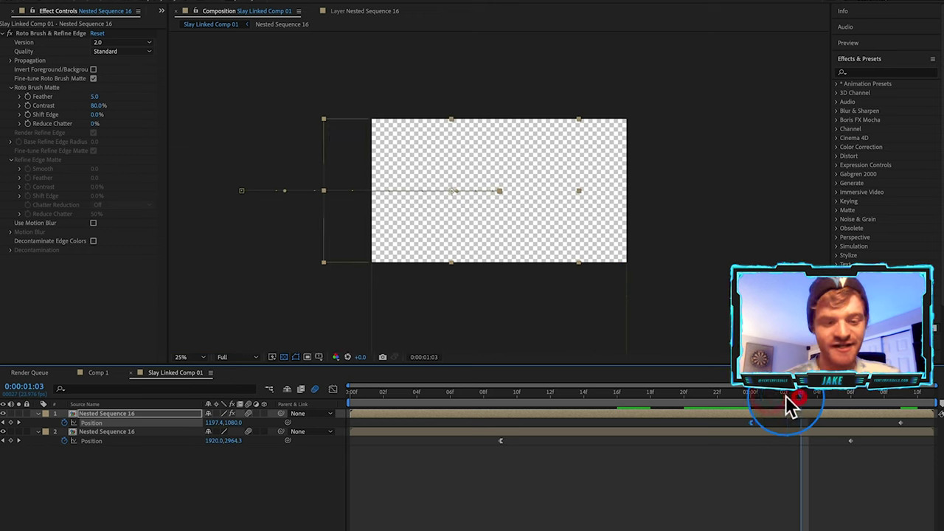
{"action": "left_click", "coordinate": [766, 461]}
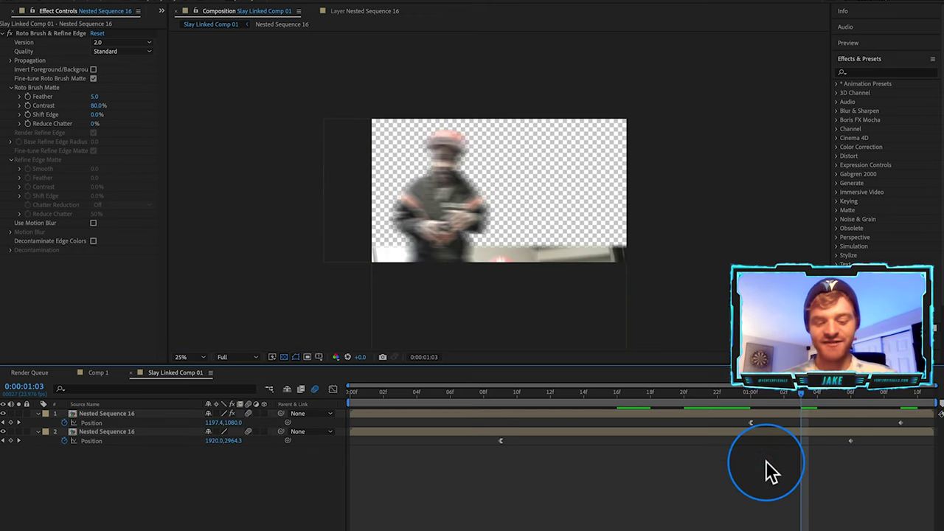
{"action": "key", "text": "super+s"}
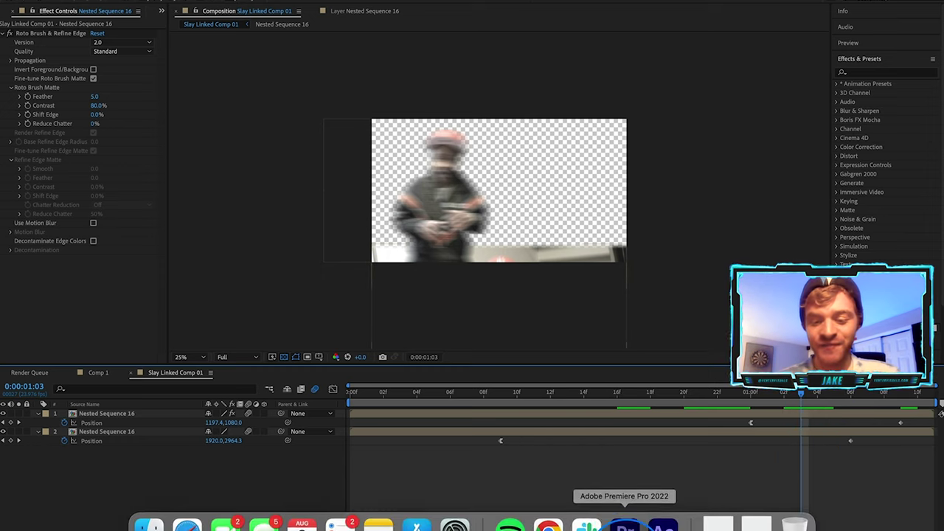
Switch to Premiere Pro and play back the linked-comp cut-out transition in Sequence 01.
{"action": "left_click", "coordinate": [625, 520]}
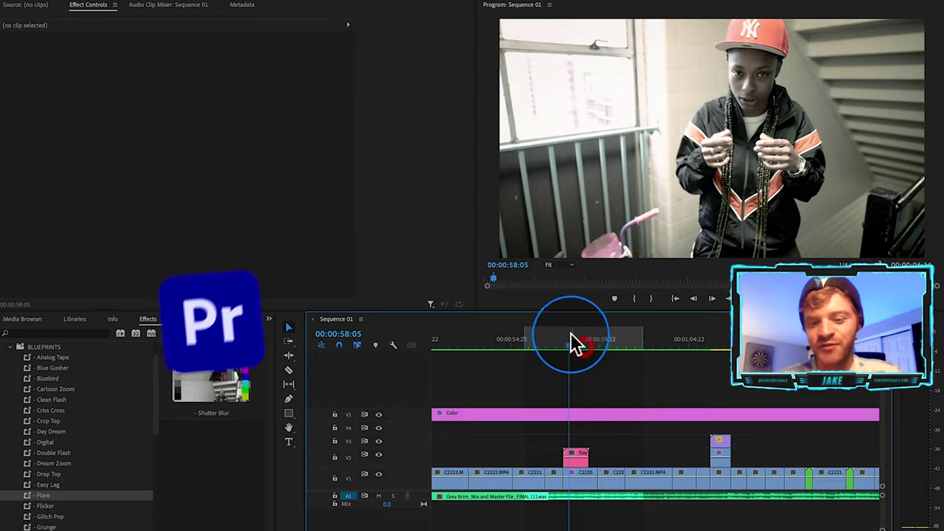
{"action": "key", "text": "space"}
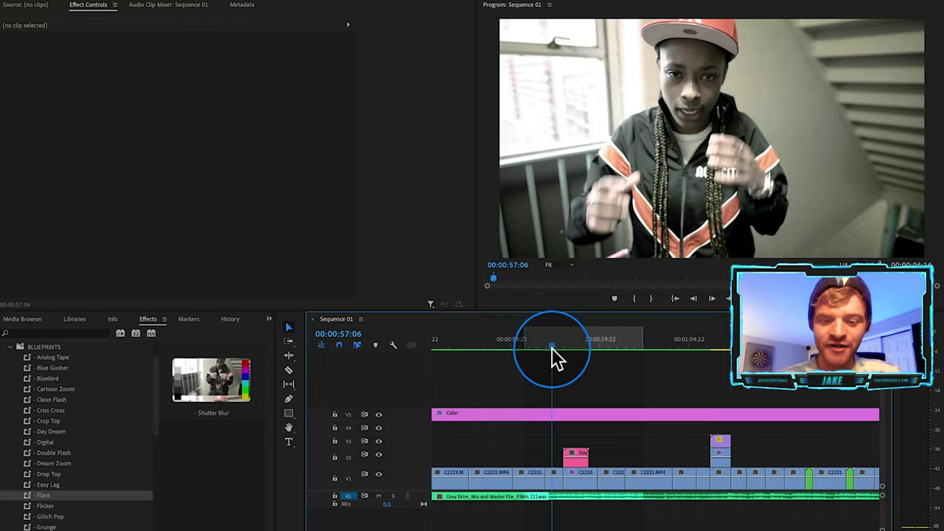
{"action": "left_click_drag", "start_coordinate": [552, 352], "coordinate": [525, 354]}
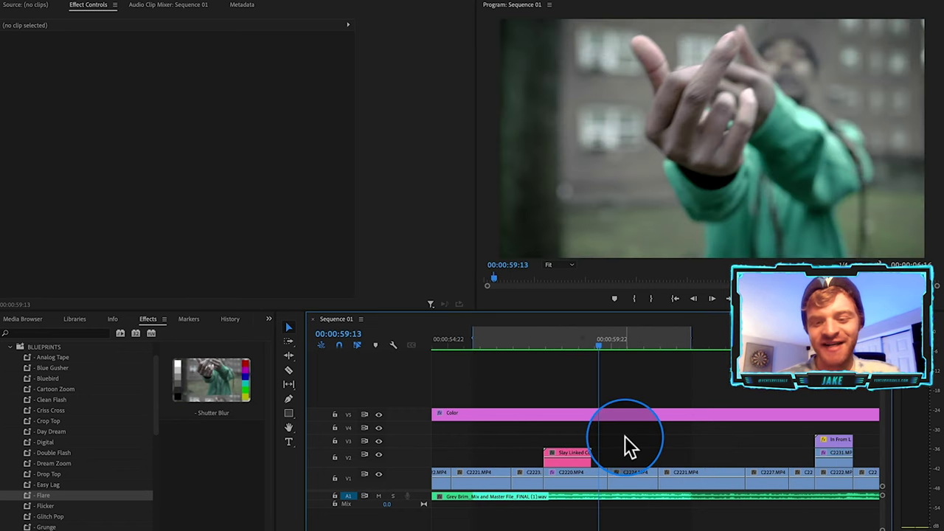
Place the playhead on the cut between C2222.MP4 and C2221.MP4 at 00:00:15:02 and select the C2221.MP4 clip.
{"action": "scroll", "coordinate": [625, 437], "scroll_direction": "left", "scroll_amount": 2}
{"action": "key", "text": "minus"}
{"action": "key", "text": "minus"}
{"action": "scroll", "coordinate": [625, 446], "scroll_direction": "left", "scroll_amount": 3}
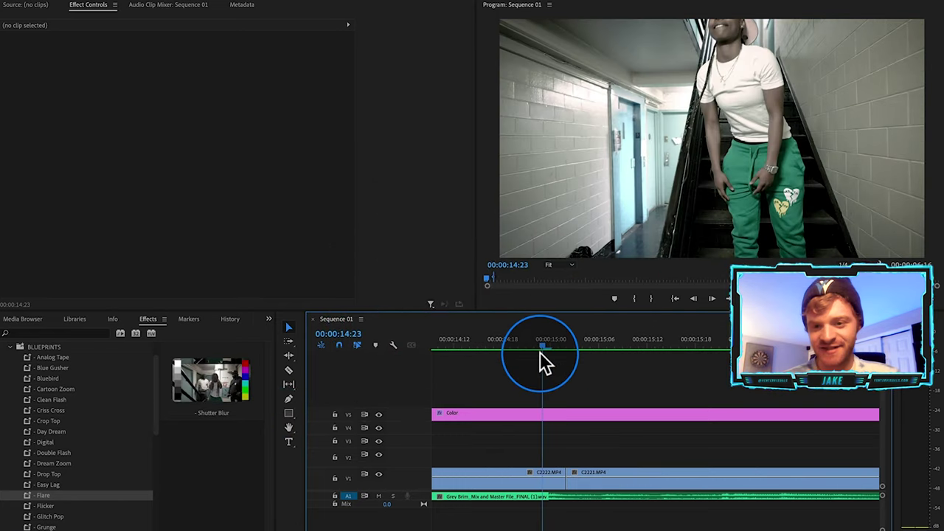
{"action": "left_click_drag", "start_coordinate": [544, 359], "coordinate": [561, 381]}
{"action": "key", "text": "="}
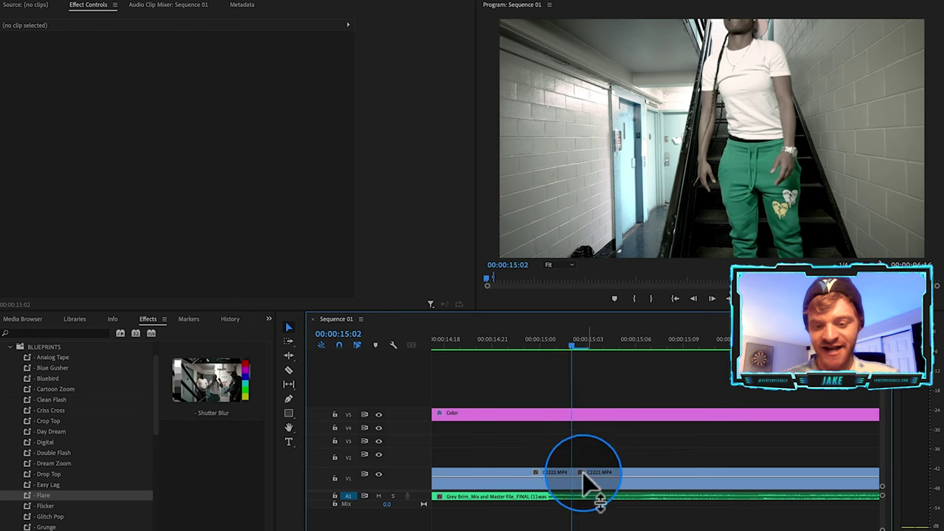
{"action": "left_click", "coordinate": [583, 478]}
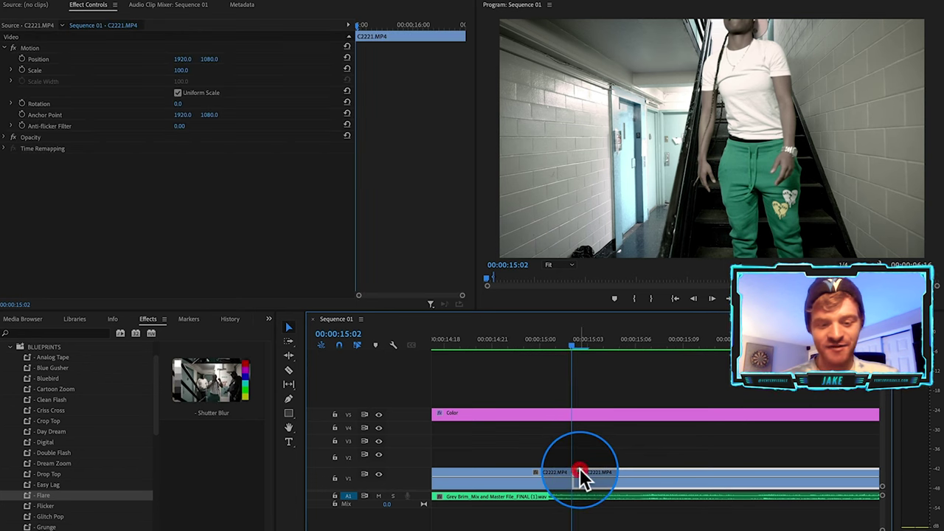
Search the effects for "luma" and apply Luma Corrector to the selected C2221.MP4 clip.
{"action": "left_click", "coordinate": [78, 334]}
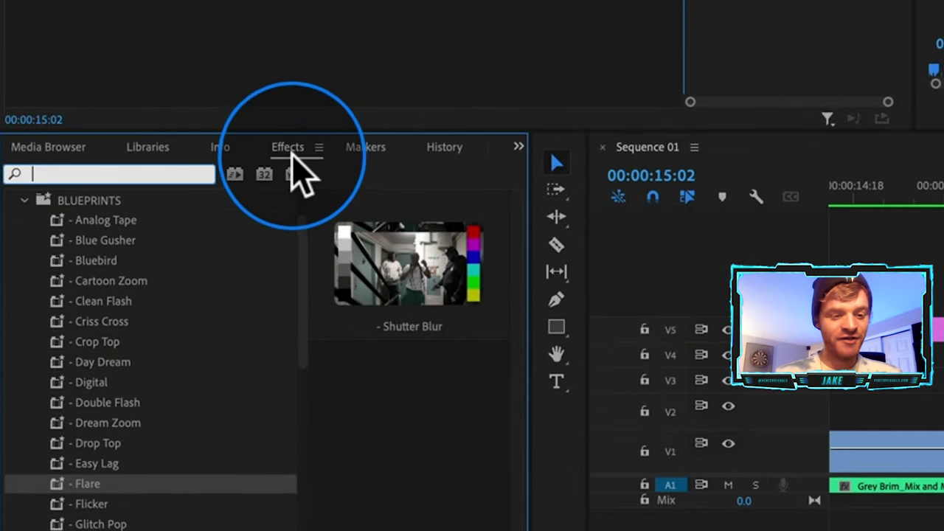
{"action": "type", "text": "luma"}
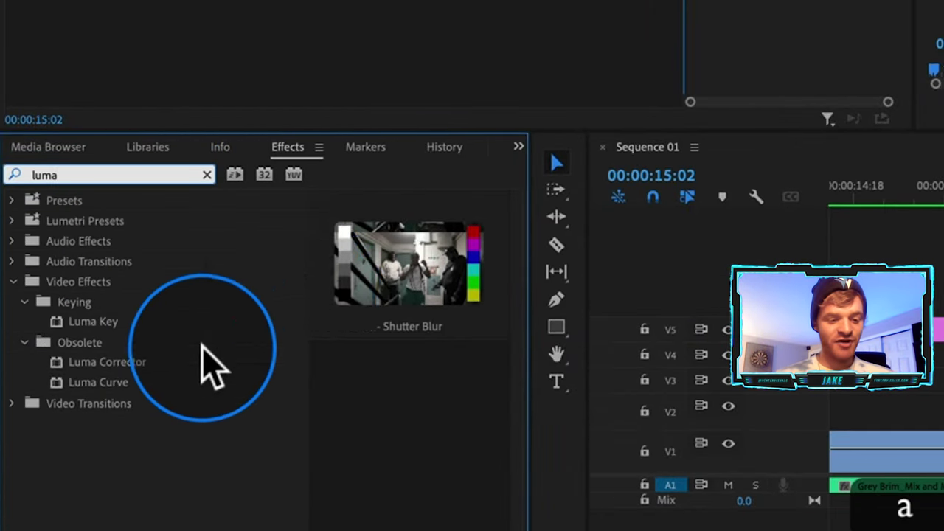
{"action": "left_click", "coordinate": [130, 362]}
{"action": "key", "text": "super+z"}
{"action": "left_click_drag", "start_coordinate": [44, 435], "coordinate": [578, 478]}
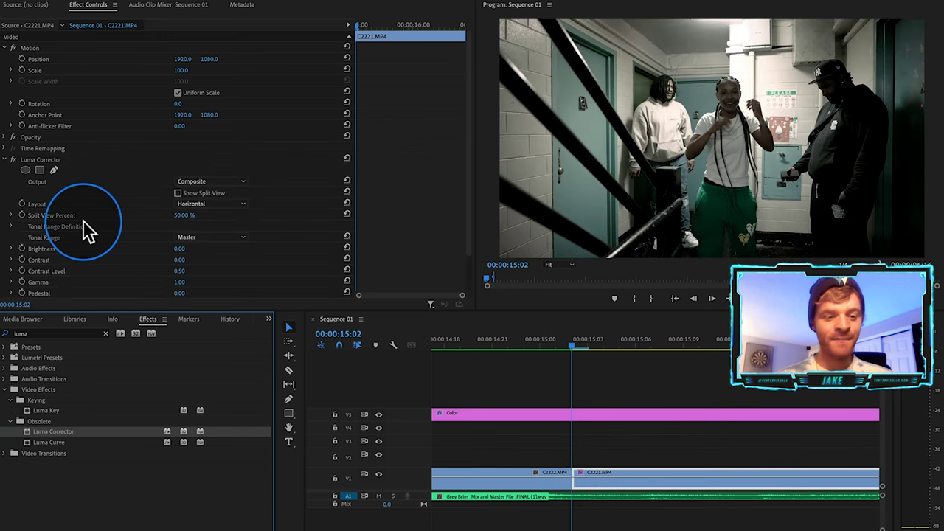
Keyframe Luma Corrector's Brightness, Contrast, Contrast Level, Gamma, Pedestal and Gain at 00:00:15:02, and shift all six keyframes forward a few frames.
{"action": "scroll", "coordinate": [8, 214], "scroll_direction": "down", "scroll_amount": 2}
{"action": "left_click", "coordinate": [23, 203]}
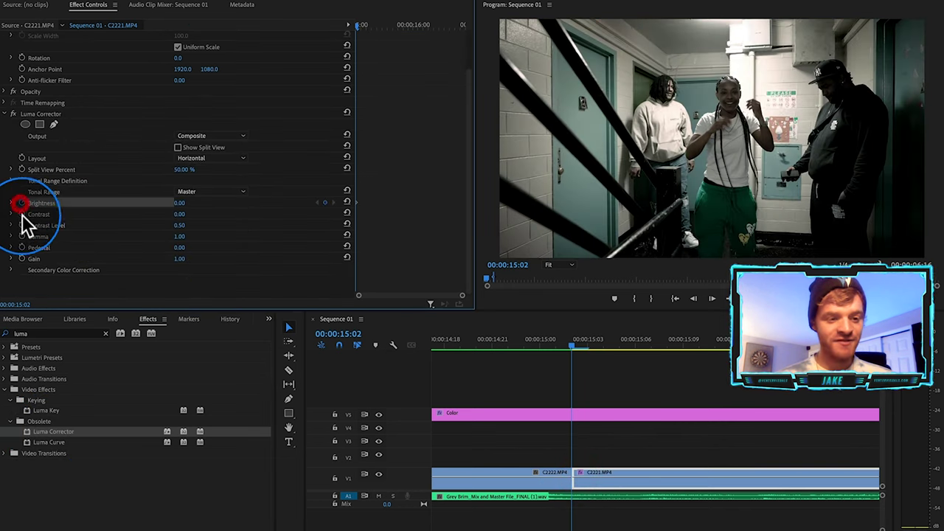
{"action": "left_click", "coordinate": [22, 214]}
{"action": "left_click", "coordinate": [22, 225]}
{"action": "left_click", "coordinate": [22, 236]}
{"action": "left_click", "coordinate": [22, 248]}
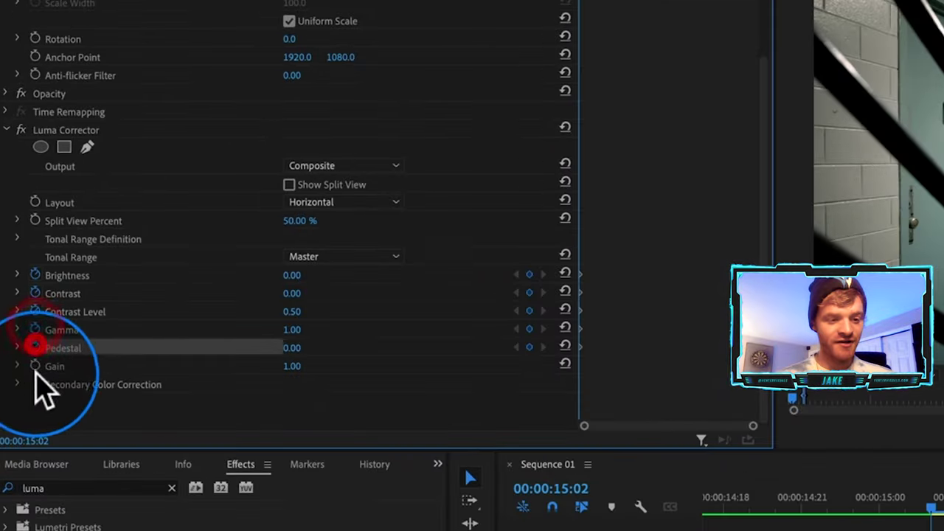
{"action": "left_click", "coordinate": [34, 366]}
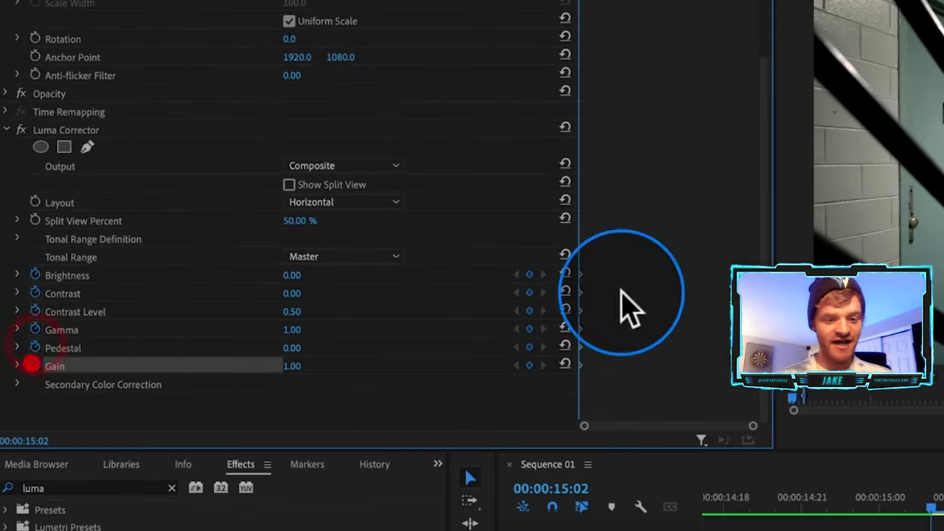
{"action": "left_click", "coordinate": [562, 394]}
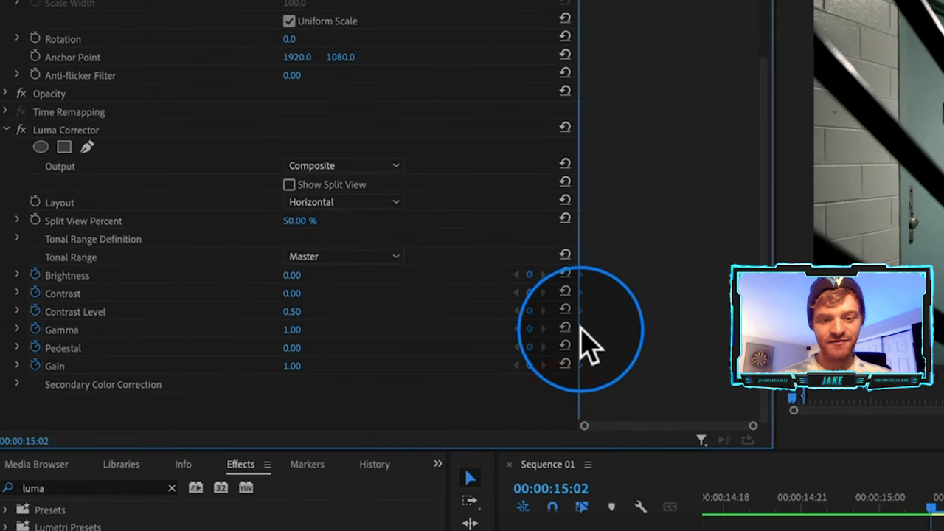
{"action": "left_click_drag", "start_coordinate": [580, 329], "coordinate": [594, 328]}
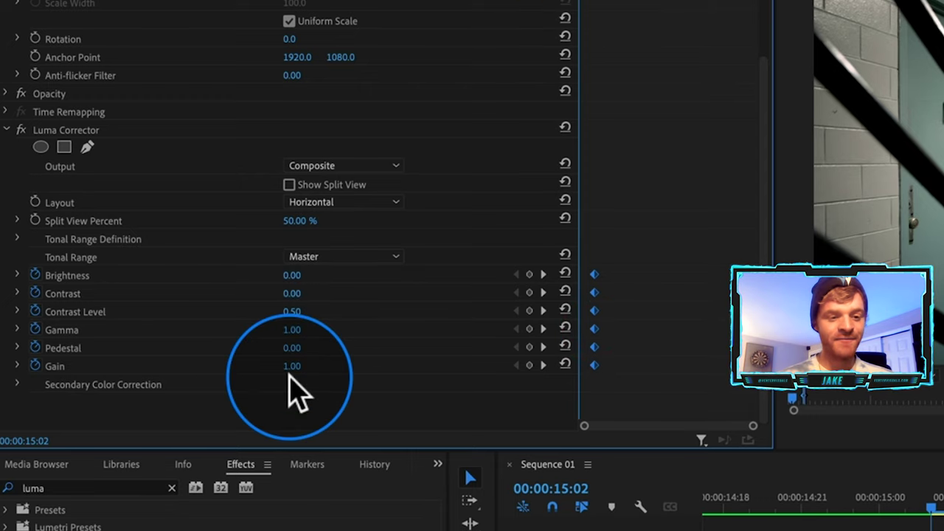
At 00:00:15:02, set Luma Corrector's Gain to 1.90, Pedestal to 0.20, Gamma to 1.20, Contrast Level to 1.00 and Contrast to -14.00.
{"action": "left_click_drag", "start_coordinate": [291, 366], "coordinate": [308, 346]}
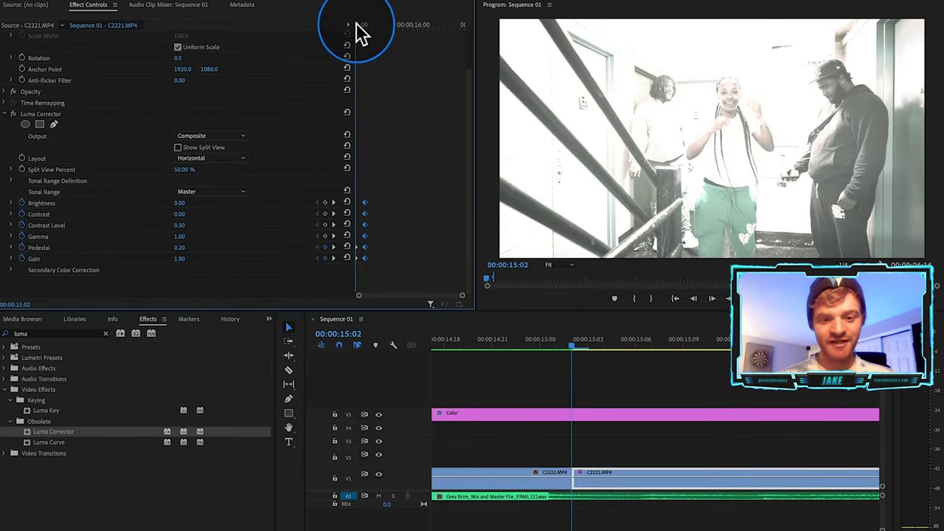
{"action": "mouse_move", "coordinate": [356, 25]}
{"action": "left_mouse_down"}
{"action": "mouse_move", "coordinate": [367, 24]}
{"action": "mouse_move", "coordinate": [360, 34]}
{"action": "left_mouse_up"}
{"action": "left_click", "coordinate": [164, 236]}
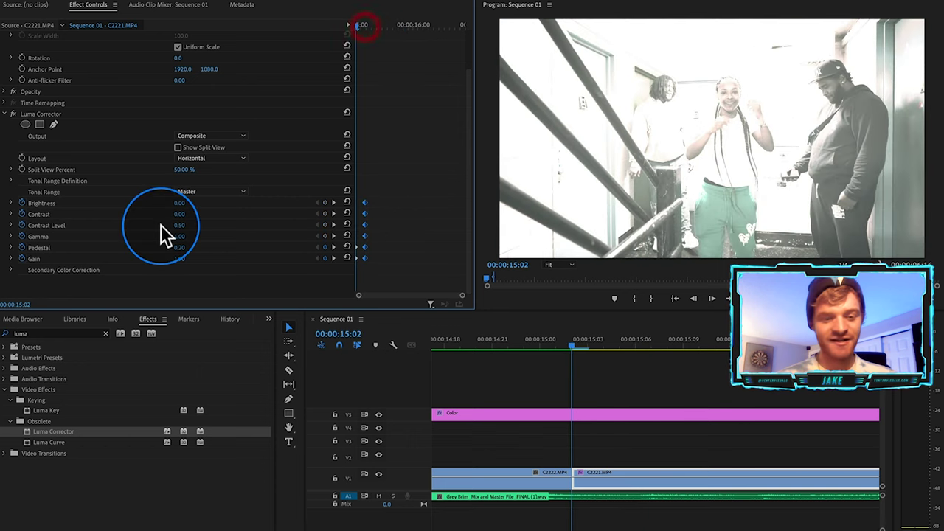
{"action": "mouse_move", "coordinate": [179, 236]}
{"action": "left_mouse_down"}
{"action": "mouse_move", "coordinate": [199, 236]}
{"action": "mouse_move", "coordinate": [189, 235]}
{"action": "left_mouse_up"}
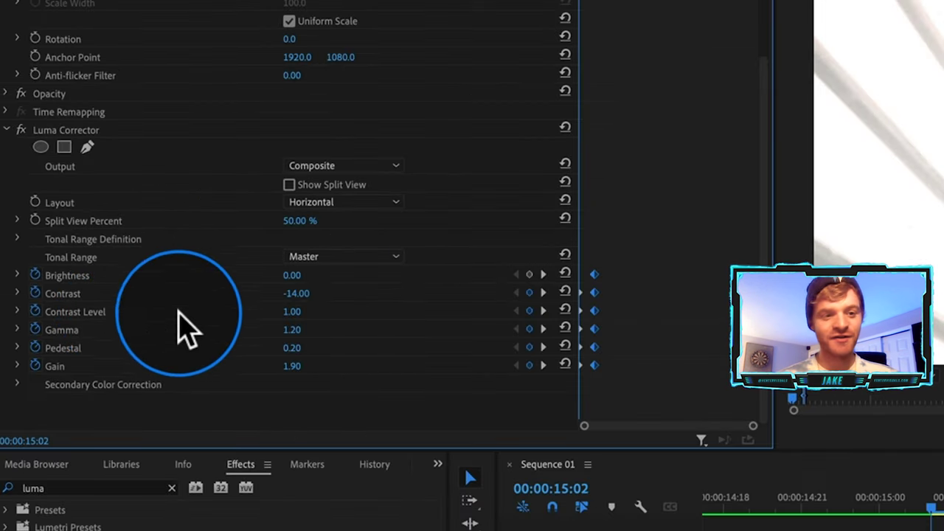
Scrub through the opening frames of C2221.MP4 to check the Luma Corrector flash.
{"action": "left_click", "coordinate": [92, 130]}
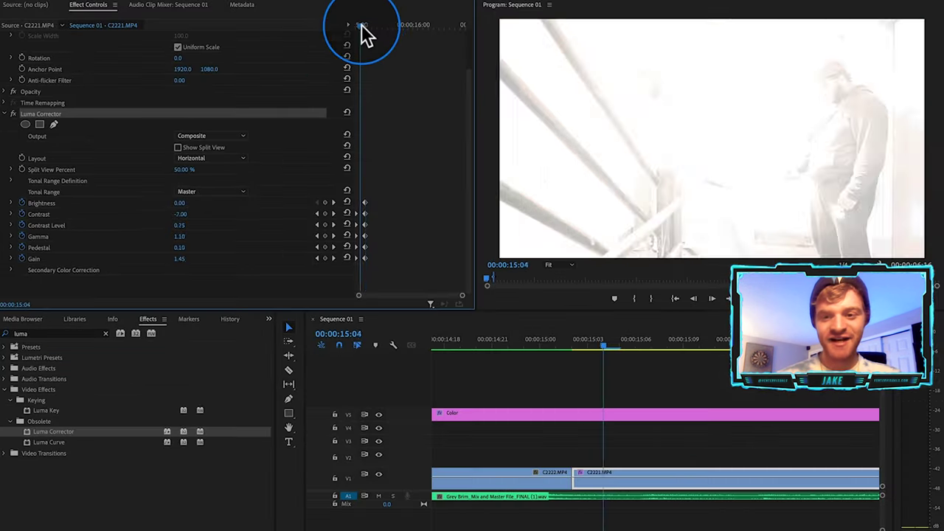
{"action": "mouse_move", "coordinate": [589, 1]}
{"action": "left_mouse_down"}
{"action": "mouse_move", "coordinate": [604, 5]}
{"action": "mouse_move", "coordinate": [583, 3]}
{"action": "left_mouse_up"}
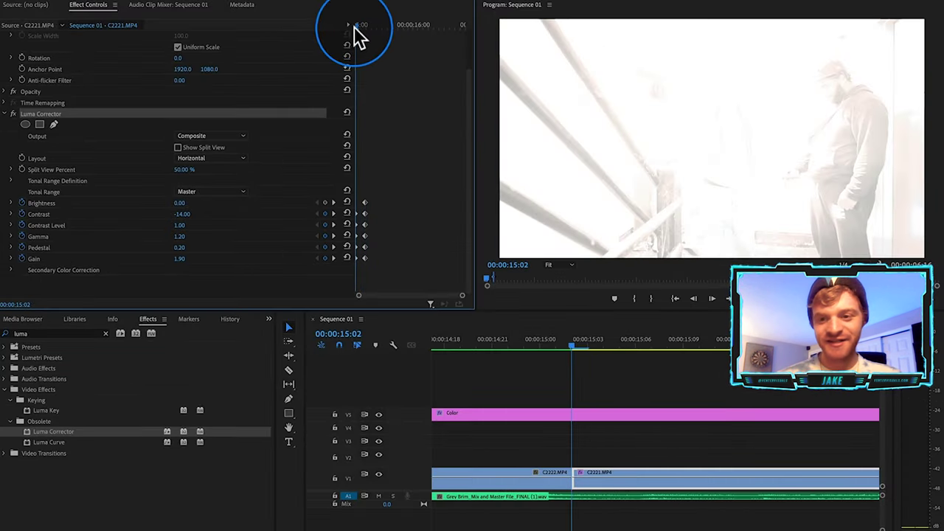
{"action": "left_click_drag", "start_coordinate": [355, 27], "coordinate": [370, 30]}
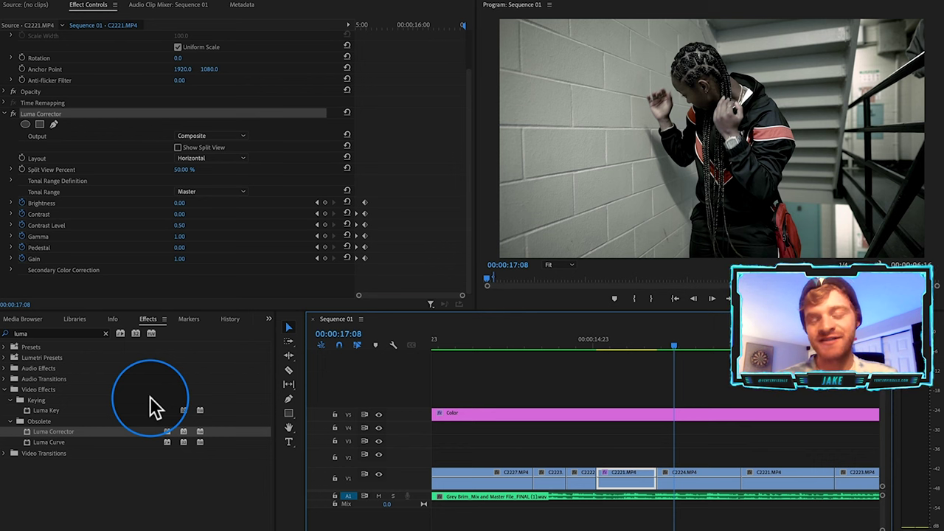
Clear the effects search and browse the BLUEPRINTS preset list.
{"action": "left_click", "coordinate": [103, 332]}
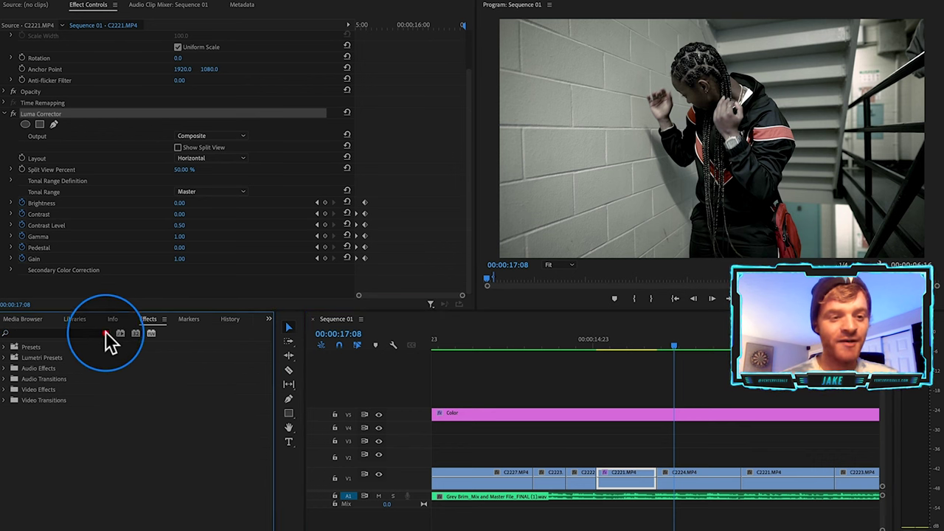
{"action": "left_click", "coordinate": [6, 348]}
{"action": "left_click", "coordinate": [15, 383]}
{"action": "scroll", "coordinate": [49, 405], "scroll_direction": "down", "scroll_amount": 5}
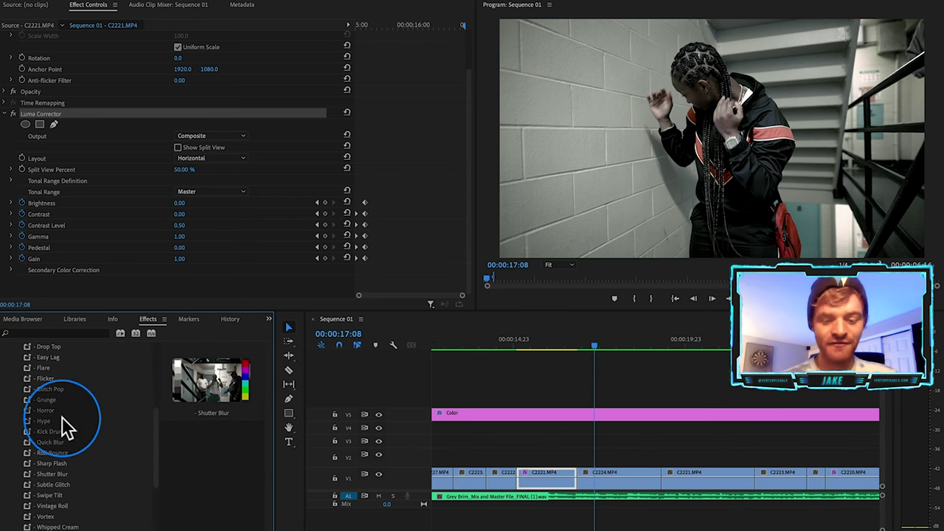
Split the clips five frames on either side of the C2224.MP4/C2221.MP4 cut, at 00:00:19:02 and 00:00:19:12.
{"action": "left_click", "coordinate": [668, 353], "text": "shift"}
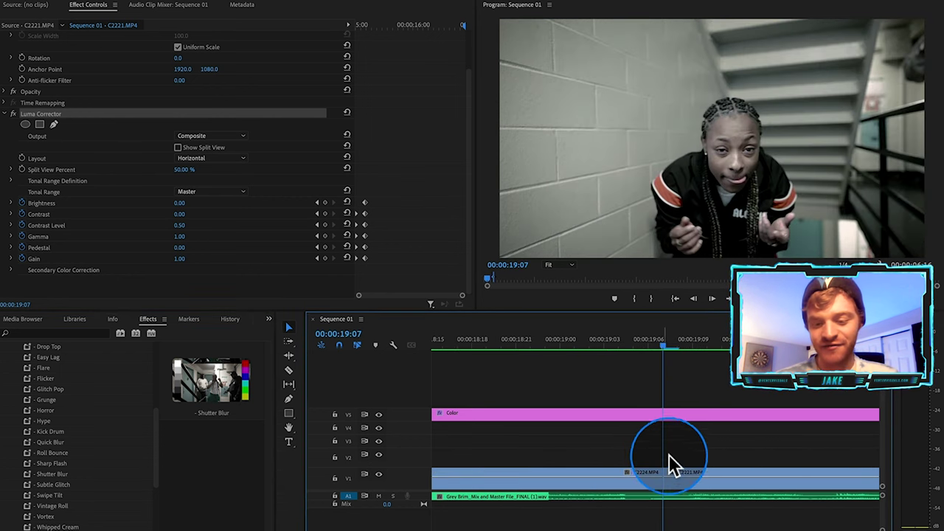
{"action": "key", "text": "="}
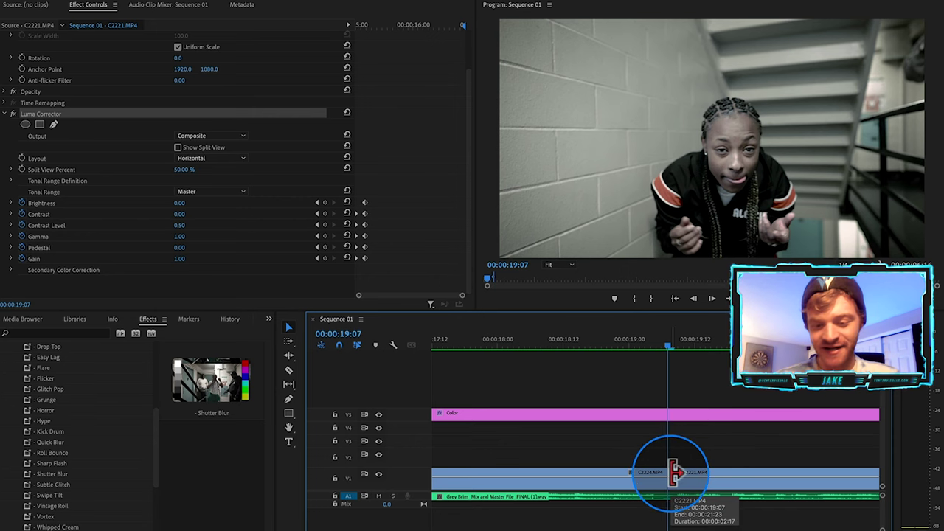
{"action": "key", "text": "shift+Left"}
{"action": "key", "text": "shift+c"}
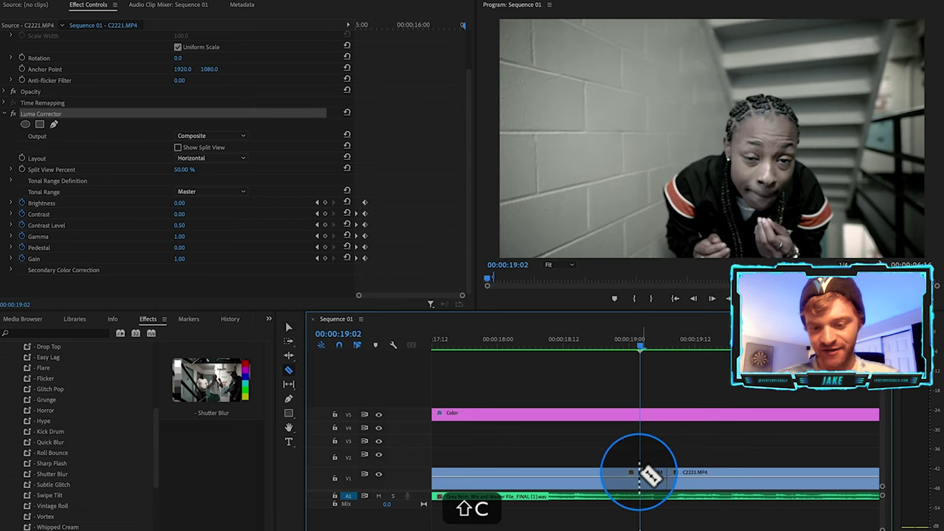
{"action": "key", "text": "shift+Right"}
{"action": "key", "text": "shift+Right"}
{"action": "key", "text": "super+v"}
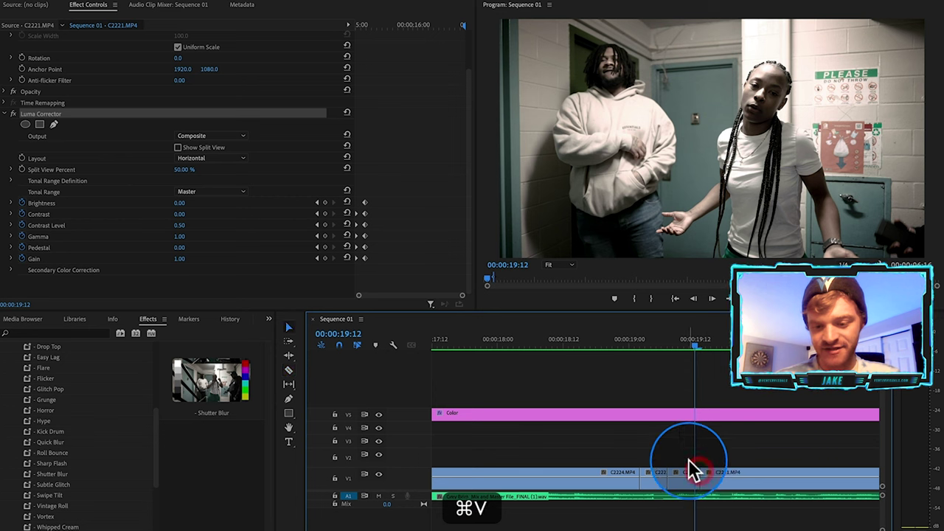
{"action": "left_click", "coordinate": [695, 474]}
Nest the two short clip pieces around the 00:00:19:07 cut, keeping the default name.
{"action": "key", "text": "v"}
{"action": "left_click_drag", "start_coordinate": [682, 455], "coordinate": [659, 480]}
{"action": "right_click", "coordinate": [659, 479]}
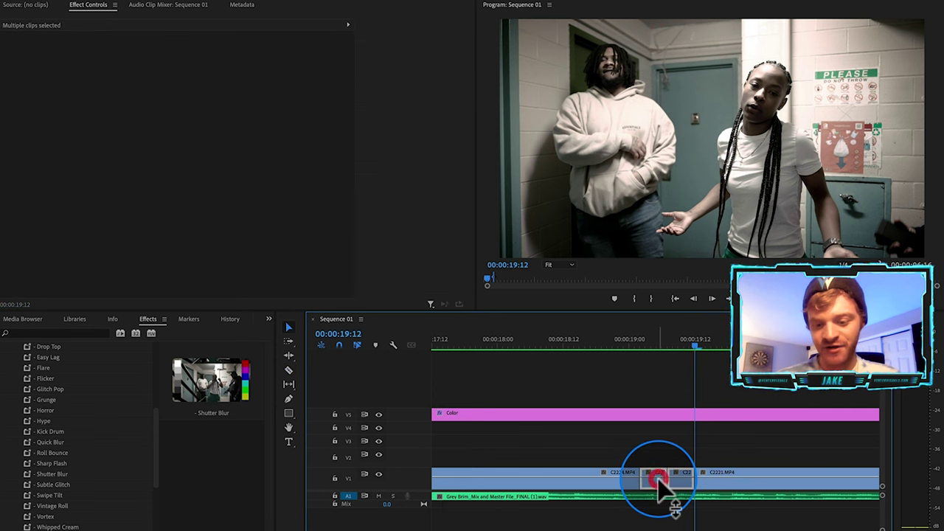
{"action": "left_click", "coordinate": [690, 294]}
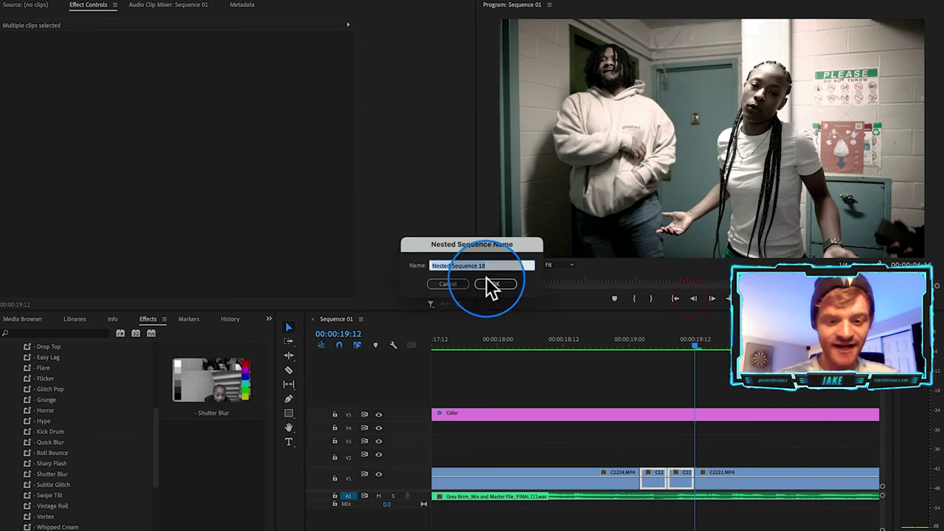
{"action": "left_click", "coordinate": [485, 288]}
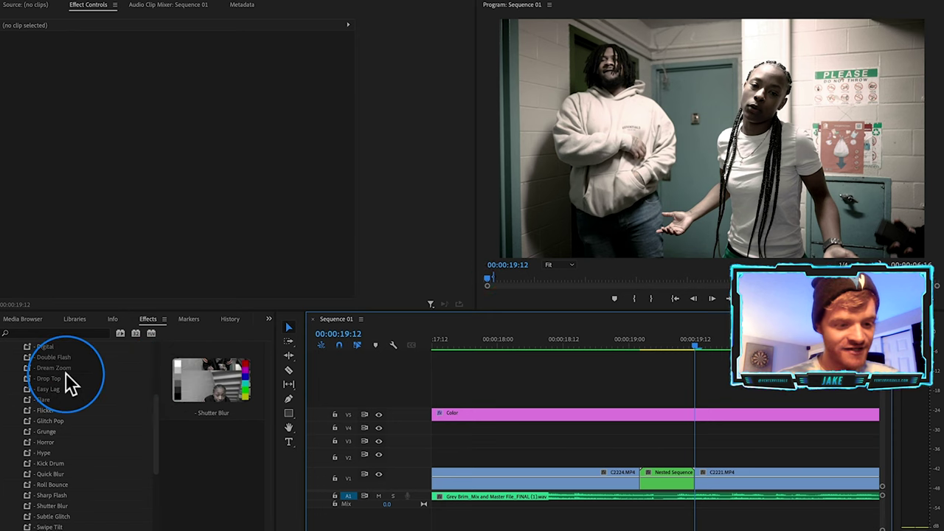
Apply the Double Flash preset to the new nested sequence and play back the transition.
{"action": "scroll", "coordinate": [66, 373], "scroll_direction": "up", "scroll_amount": 3}
{"action": "left_click", "coordinate": [65, 421]}
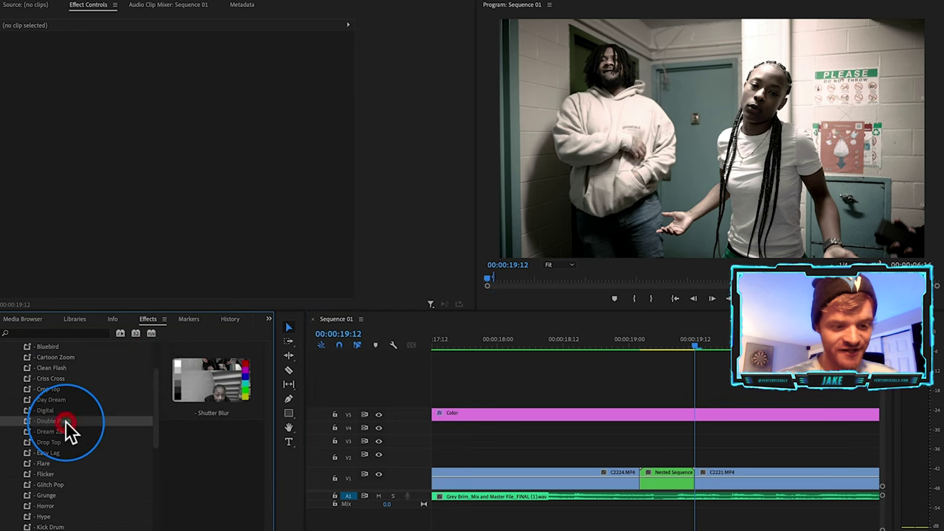
{"action": "left_click_drag", "start_coordinate": [46, 430], "coordinate": [674, 471]}
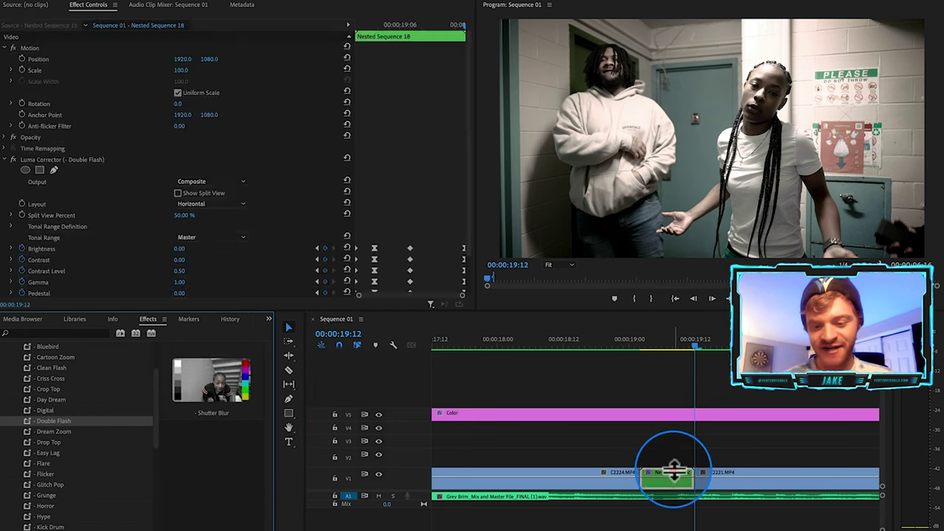
{"action": "left_click_drag", "start_coordinate": [636, 346], "coordinate": [663, 348]}
{"action": "key", "text": "space"}
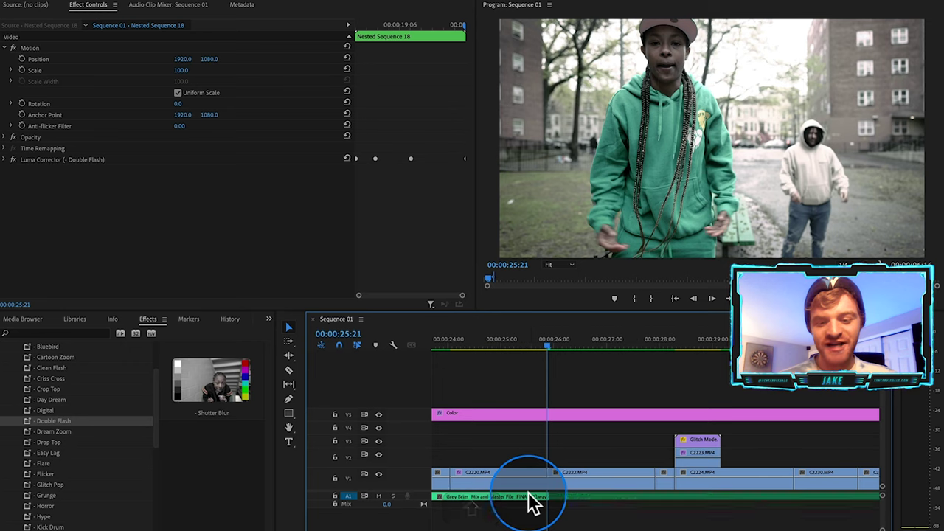
Split the clips five frames on either side of the C2220.MP4/C2222.MP4 cut, at 00:00:25:16 and 00:00:26:02.
{"action": "scroll", "coordinate": [528, 493], "scroll_direction": "up", "scroll_amount": 5}
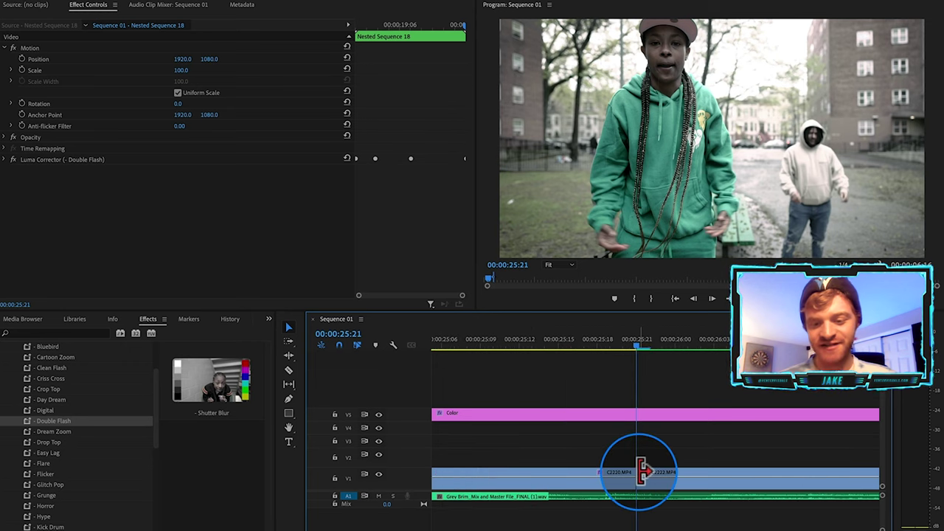
{"action": "key", "text": "shift+Left"}
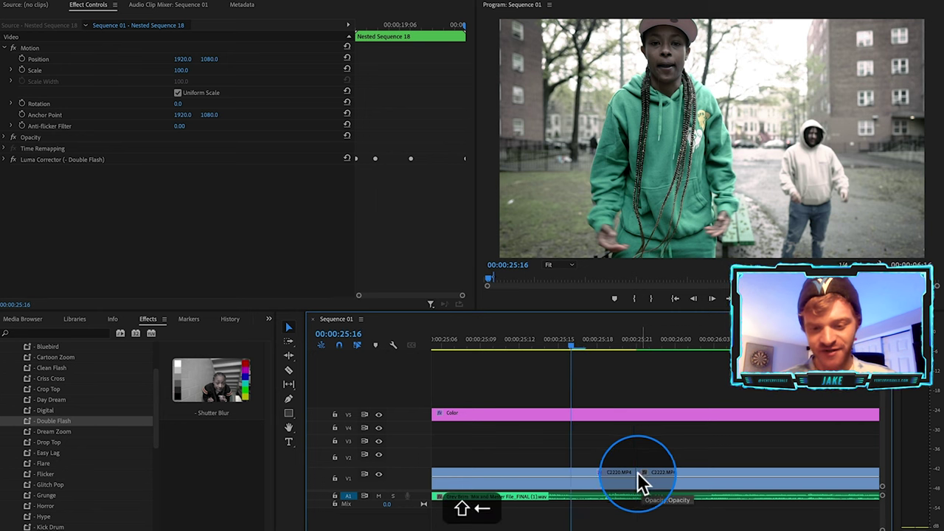
{"action": "key", "text": "shift+c"}
{"action": "left_click", "coordinate": [571, 476], "text": "shift"}
{"action": "key", "text": "shift+Right"}
{"action": "key", "text": "shift+Right"}
{"action": "left_click", "coordinate": [708, 472], "text": "shift"}
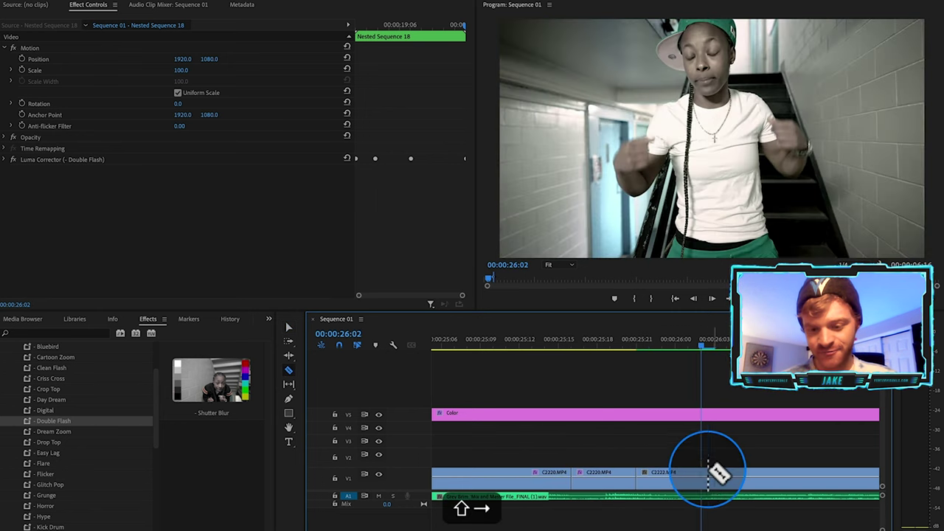
Nest the two short clip pieces around the C2220.MP4/C2222.MP4 cut, keeping the default name.
{"action": "key", "text": "v"}
{"action": "left_click", "coordinate": [628, 471]}
{"action": "right_click", "coordinate": [628, 471]}
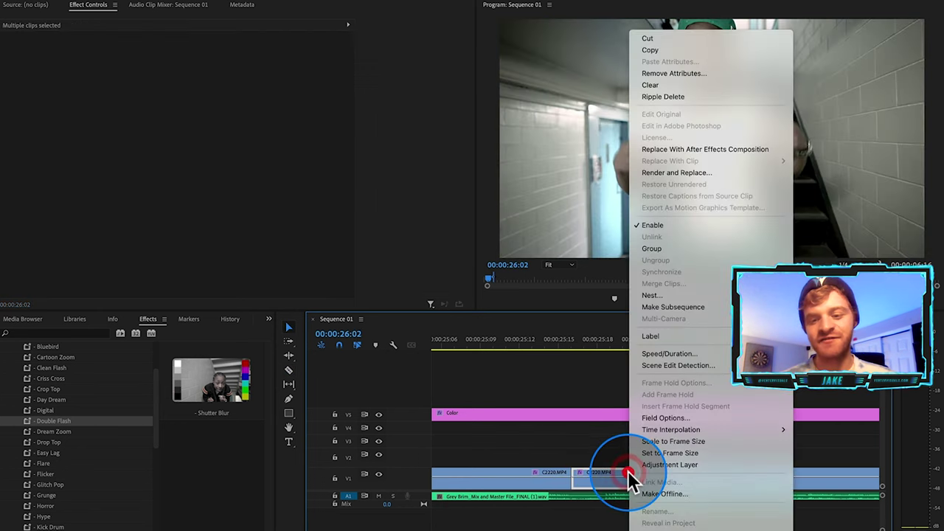
{"action": "left_click", "coordinate": [660, 295]}
{"action": "left_click", "coordinate": [479, 286]}
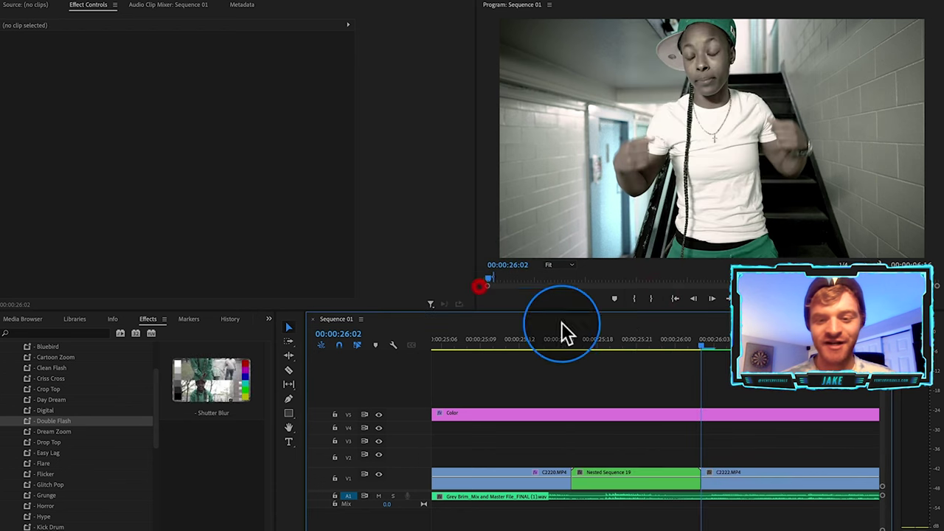
Apply the Sharp Flash preset to the new nested sequence and play back the transition from about 00:00:24:02.
{"action": "mouse_move", "coordinate": [618, 342]}
{"action": "left_mouse_down"}
{"action": "mouse_move", "coordinate": [638, 341]}
{"action": "mouse_move", "coordinate": [619, 341]}
{"action": "left_mouse_up"}
{"action": "scroll", "coordinate": [85, 443], "scroll_direction": "down", "scroll_amount": 2}
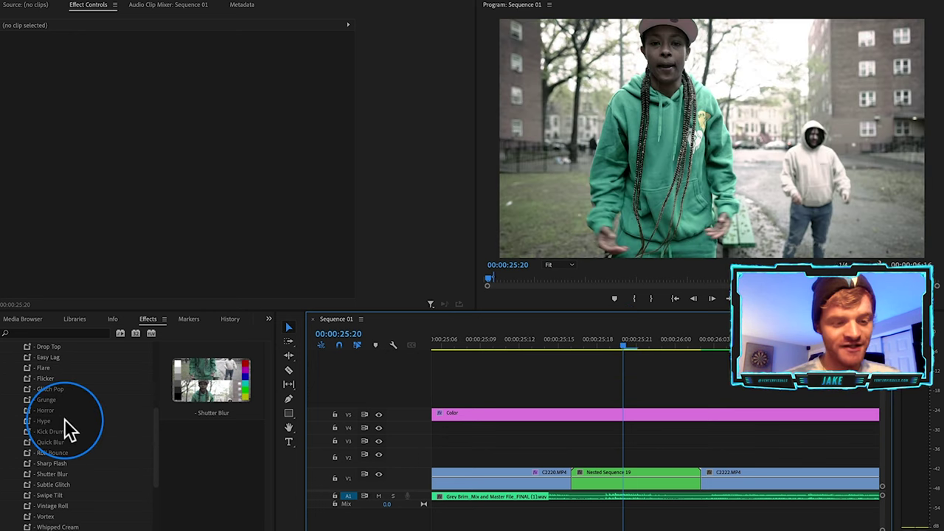
{"action": "left_click_drag", "start_coordinate": [51, 463], "coordinate": [655, 483]}
{"action": "left_click", "coordinate": [653, 485]}
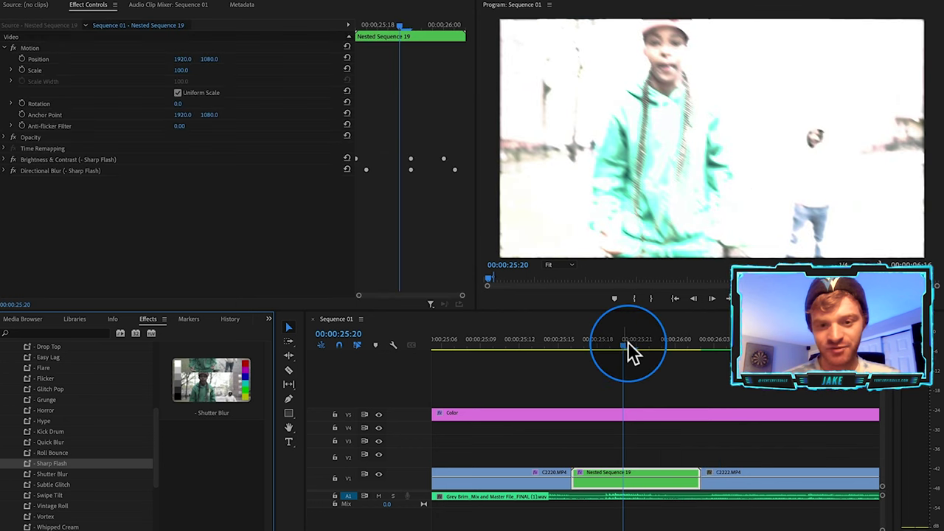
{"action": "left_click_drag", "start_coordinate": [628, 341], "coordinate": [646, 342]}
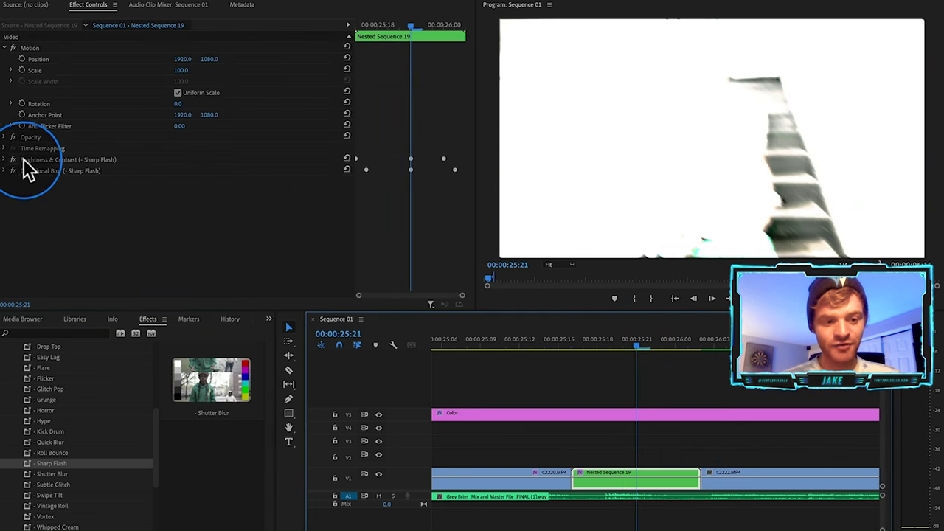
{"action": "scroll", "coordinate": [516, 398], "scroll_direction": "down", "scroll_amount": 4}
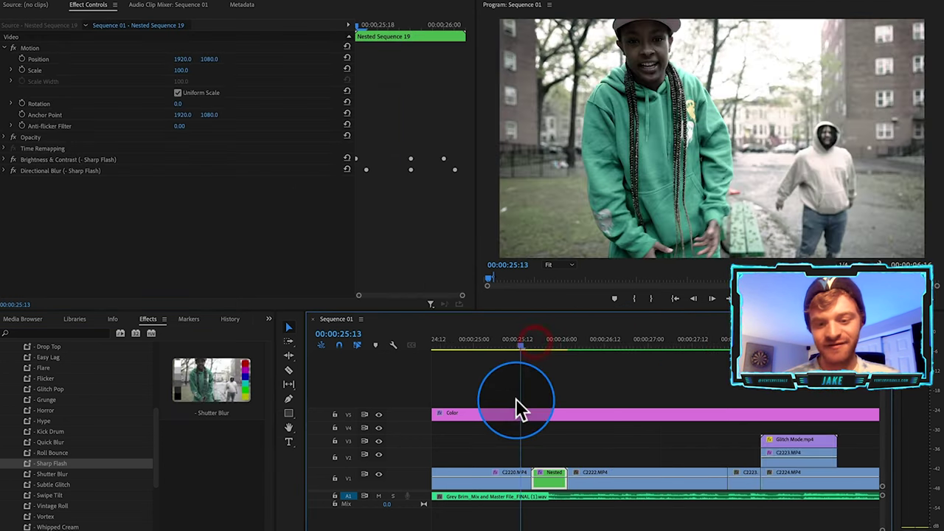
{"action": "scroll", "coordinate": [516, 399], "scroll_direction": "up", "scroll_amount": 3}
{"action": "left_click", "coordinate": [552, 343]}
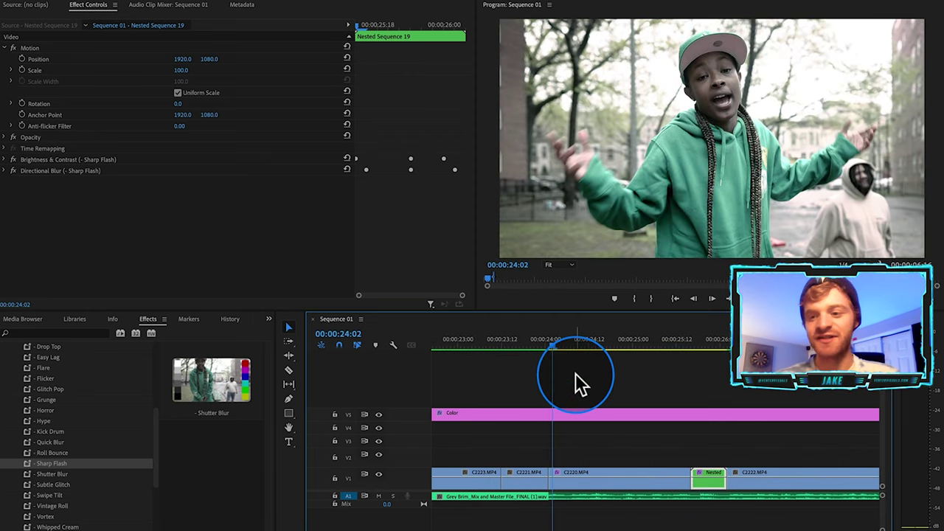
{"action": "key", "text": "space"}
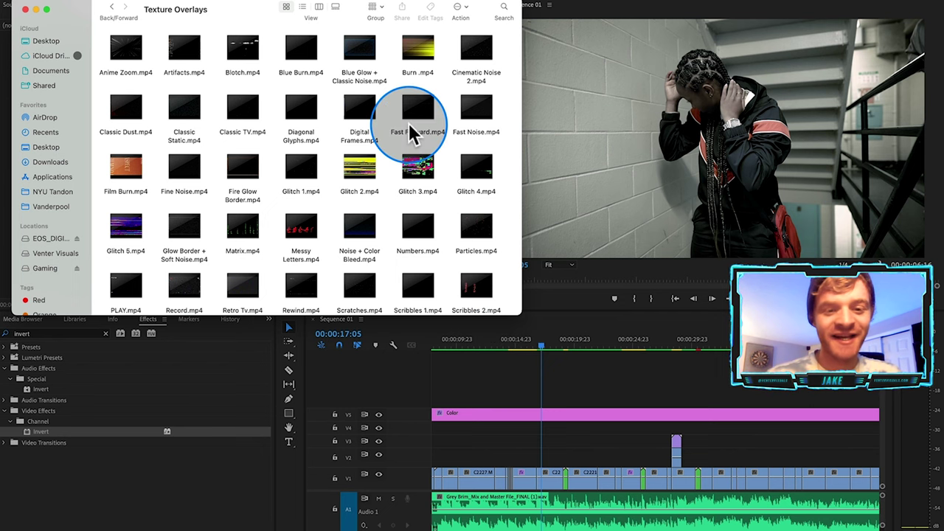
Browse the Texture Overlays folder in Finder and preview Matrix.mp4.
{"action": "scroll", "coordinate": [409, 132], "scroll_direction": "down", "scroll_amount": 5}
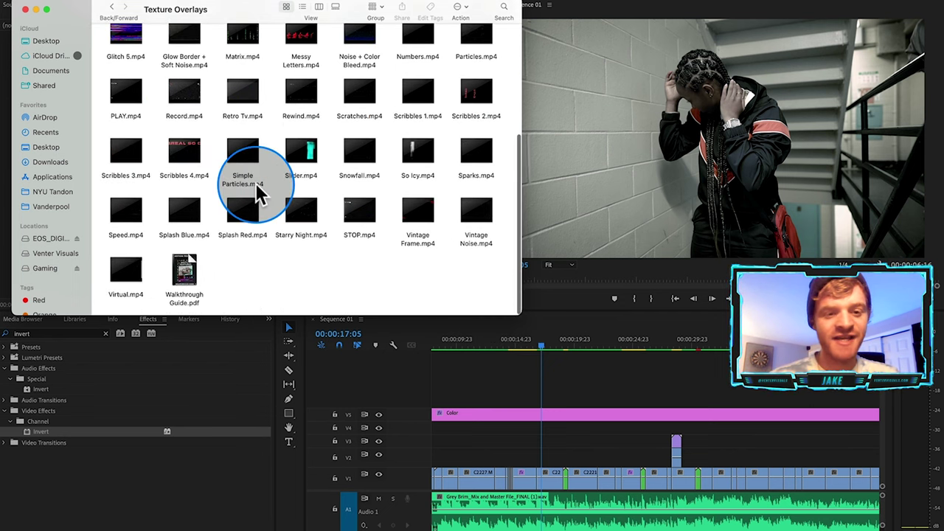
{"action": "scroll", "coordinate": [256, 183], "scroll_direction": "up", "scroll_amount": 3}
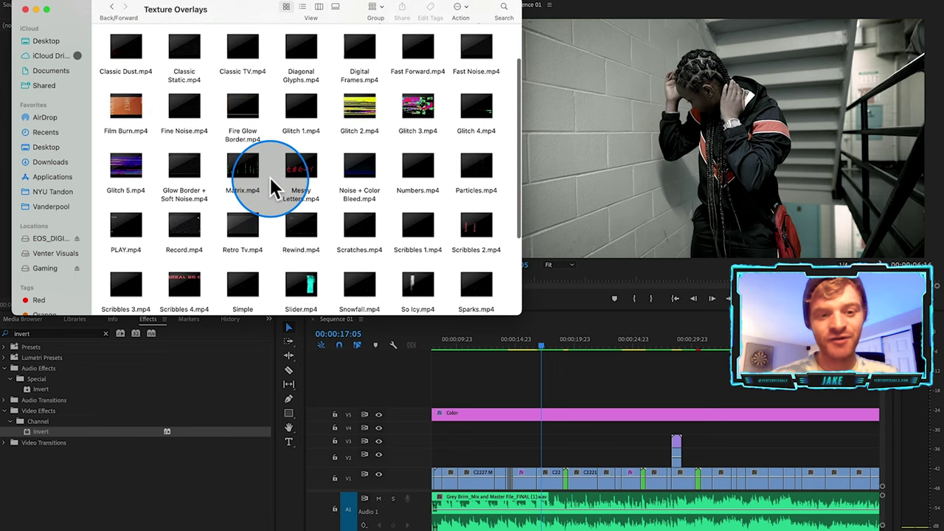
{"action": "left_click", "coordinate": [255, 175]}
{"action": "key", "text": "space"}
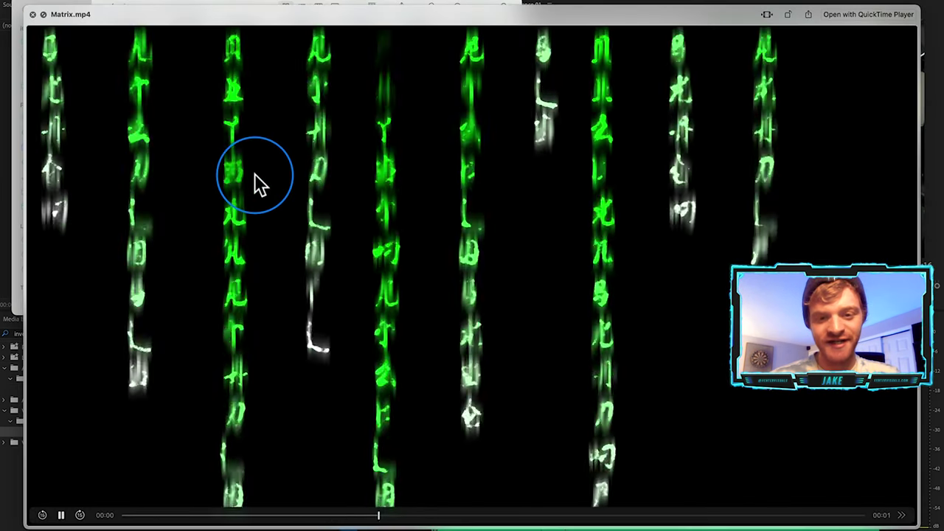
{"action": "key", "text": "space"}
{"action": "key", "text": "space"}
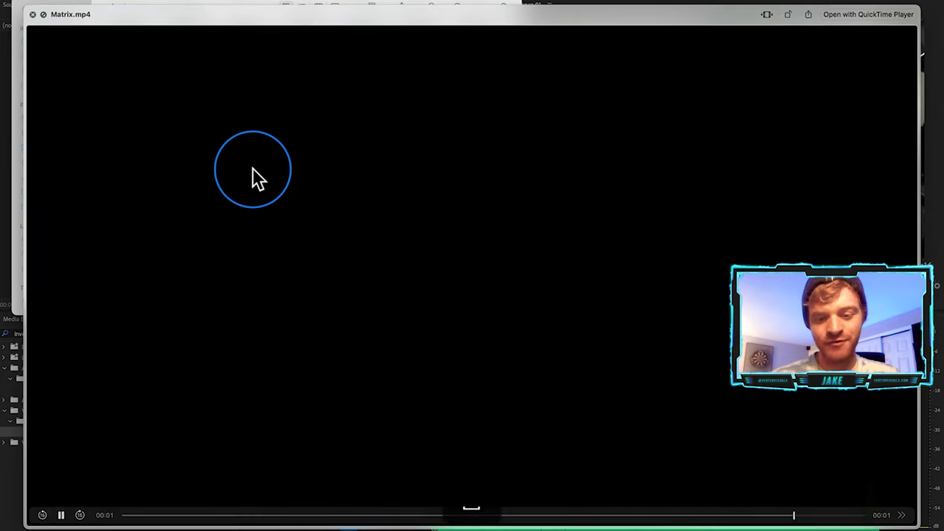
{"action": "key", "text": "space"}
{"action": "key", "text": "space"}
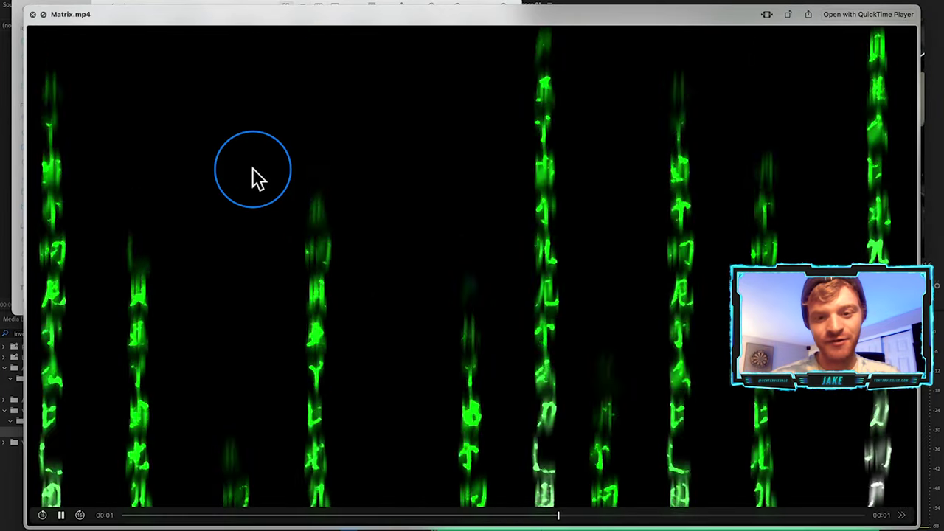
{"action": "key", "text": "space"}
Place Matrix.mp4 on track V3 above the C2224.MP4 clip near 00:00:17:00 and set its blend mode to Screen.
{"action": "left_click_drag", "start_coordinate": [248, 169], "coordinate": [544, 444]}
{"action": "left_click", "coordinate": [545, 444]}
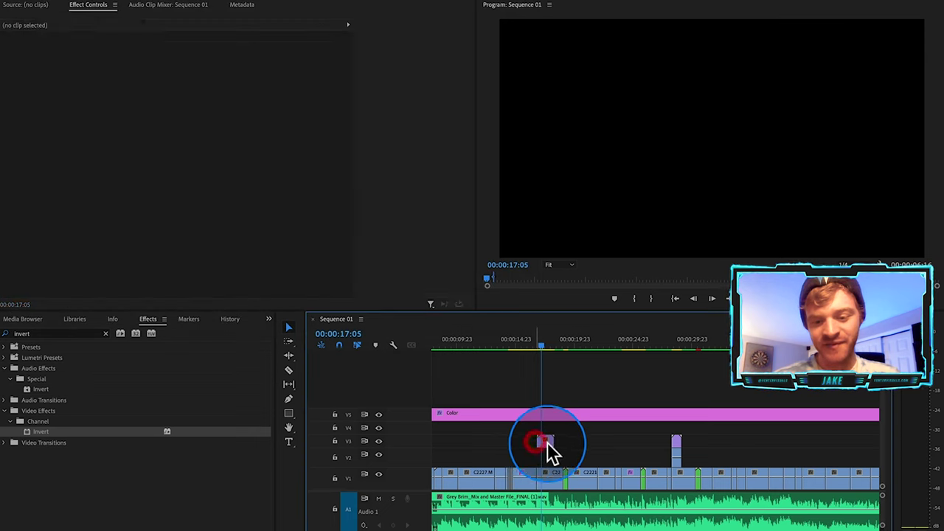
{"action": "scroll", "coordinate": [545, 444], "scroll_direction": "up", "scroll_amount": 3}
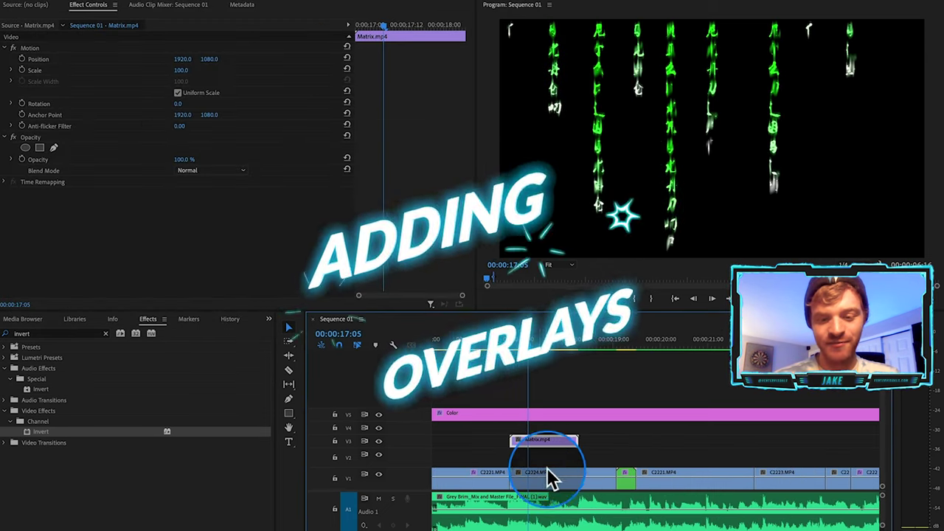
{"action": "left_click", "coordinate": [221, 170]}
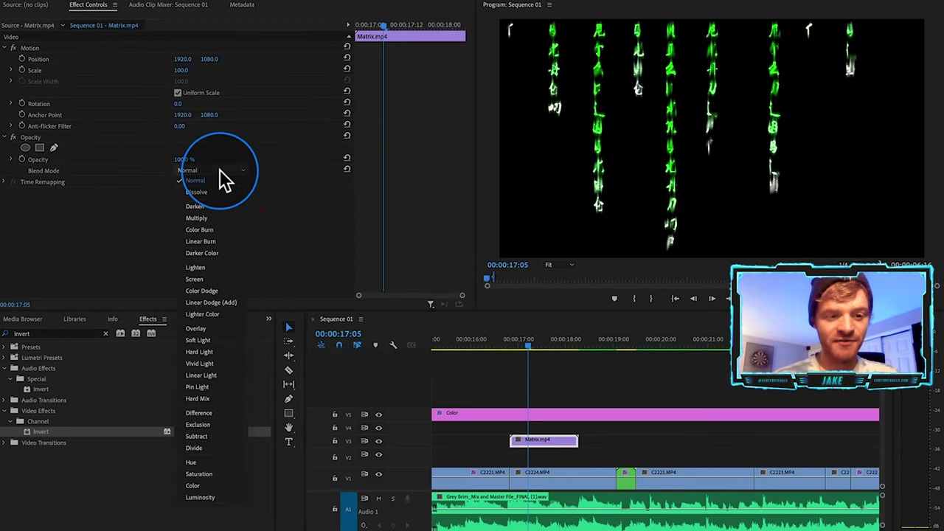
{"action": "left_click", "coordinate": [215, 278]}
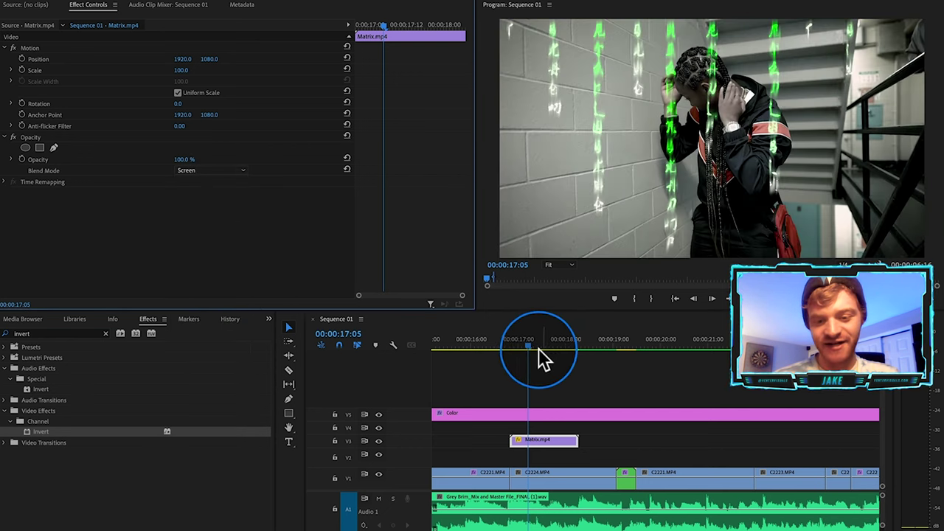
{"action": "mouse_move", "coordinate": [539, 348]}
{"action": "left_mouse_down"}
{"action": "mouse_move", "coordinate": [555, 343]}
{"action": "mouse_move", "coordinate": [540, 347]}
{"action": "left_mouse_up"}
Move the Matrix.mp4 overlay to track V2 above the short rapid cuts at about 00:00:14:05 and play back the section.
{"action": "scroll", "coordinate": [544, 452], "scroll_direction": "down", "scroll_amount": 3}
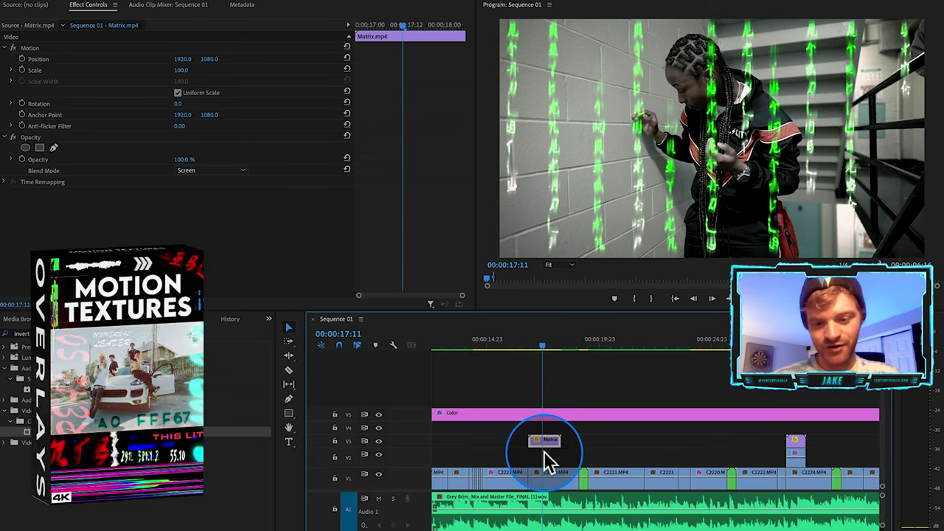
{"action": "left_click_drag", "start_coordinate": [546, 445], "coordinate": [471, 454]}
{"action": "key", "text": "equal"}
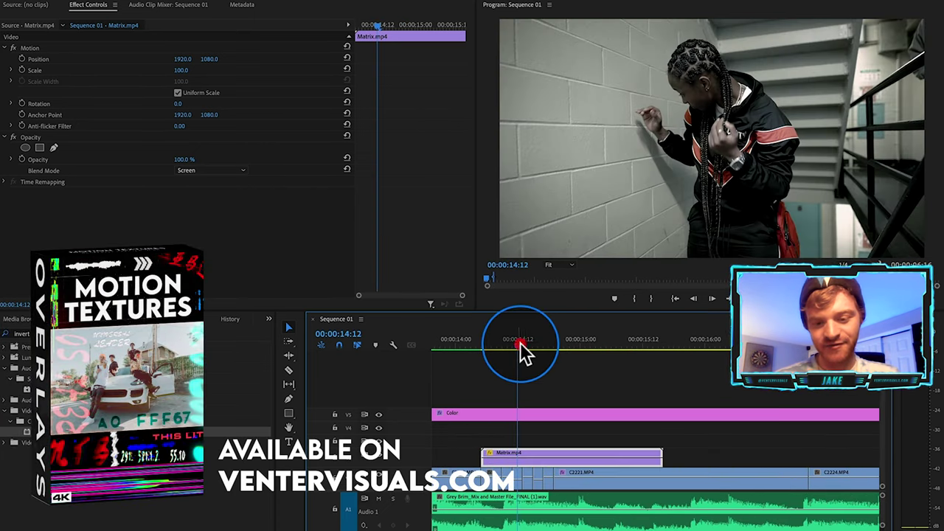
{"action": "left_click_drag", "start_coordinate": [520, 343], "coordinate": [458, 373]}
{"action": "scroll", "coordinate": [464, 373], "scroll_direction": "up", "scroll_amount": 3}
{"action": "key", "text": "Up"}
{"action": "key", "text": "space"}
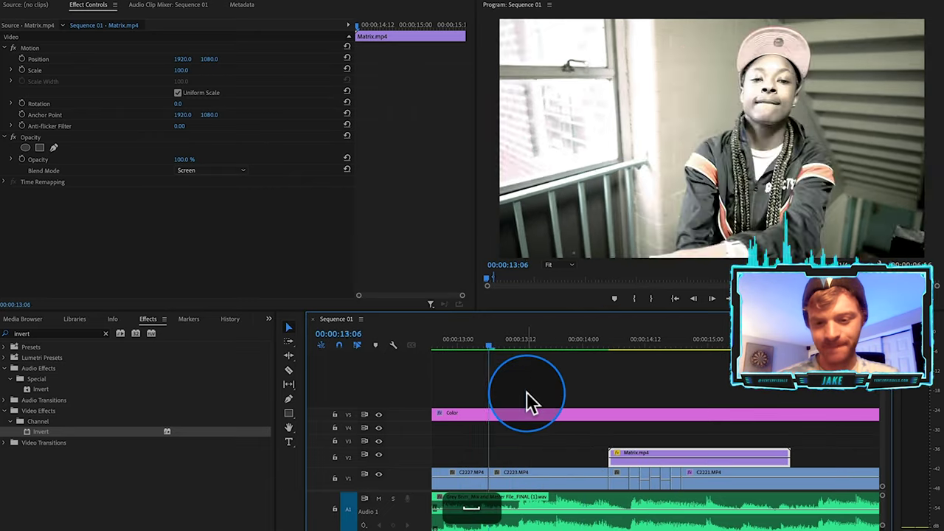
{"action": "key", "text": "space"}
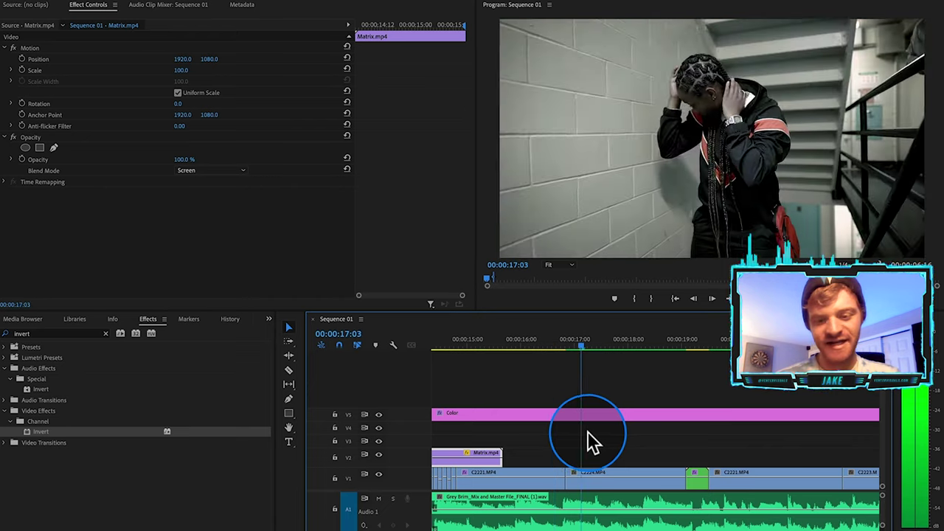
{"action": "key", "text": "minus"}
{"action": "left_click_drag", "start_coordinate": [532, 340], "coordinate": [533, 339]}
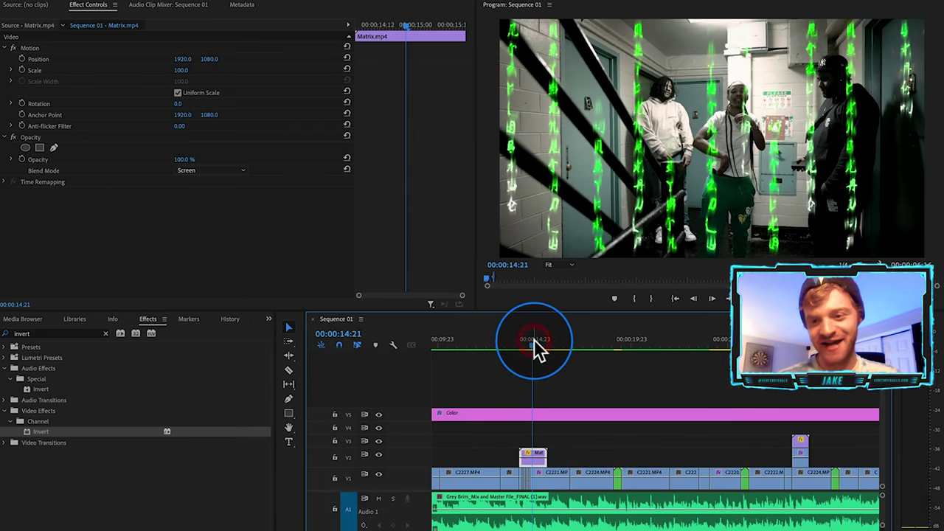
Switch to the Texture Overlays folder in Finder and preview the Glitch 4, Glitch 5 and Anime Zoom clips.
{"action": "key", "text": "minus"}
{"action": "scroll", "coordinate": [566, 426], "scroll_direction": "up", "scroll_amount": 5, "text": "alt"}
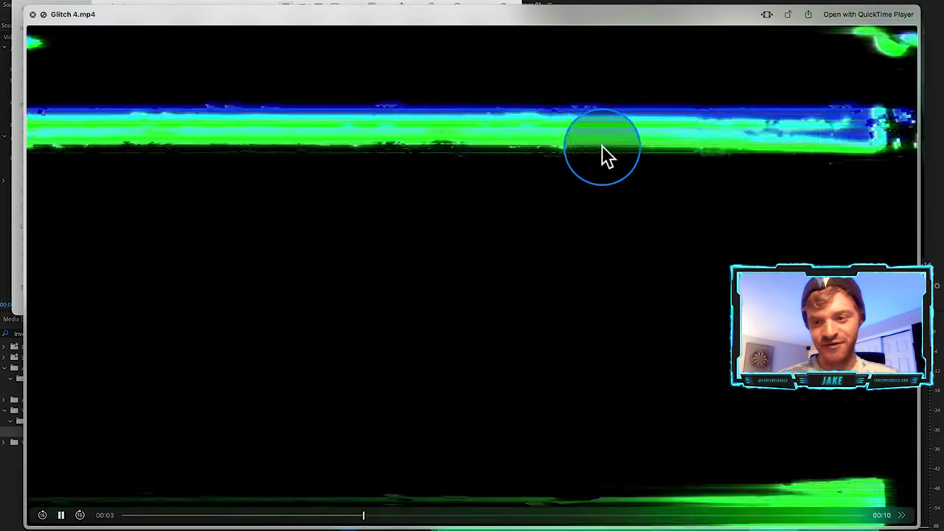
{"action": "key", "text": "space"}
{"action": "left_click", "coordinate": [138, 177]}
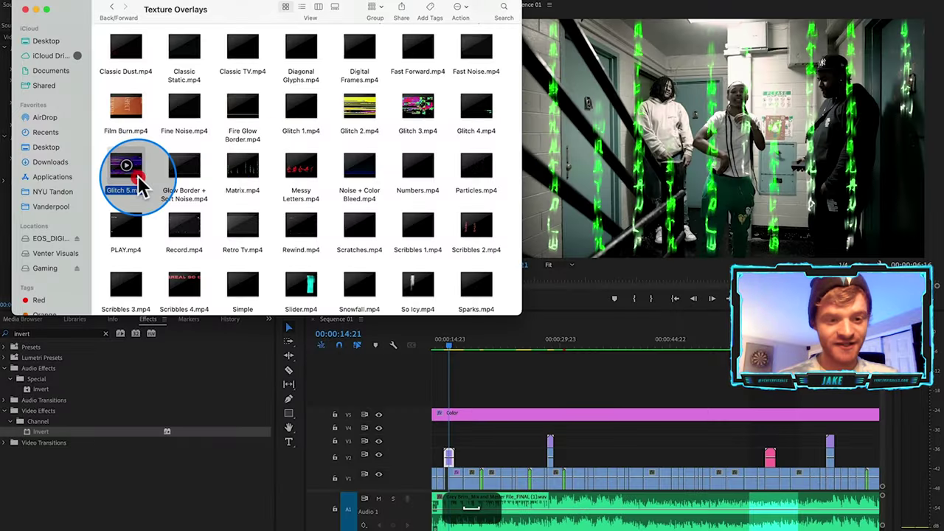
{"action": "key", "text": "space"}
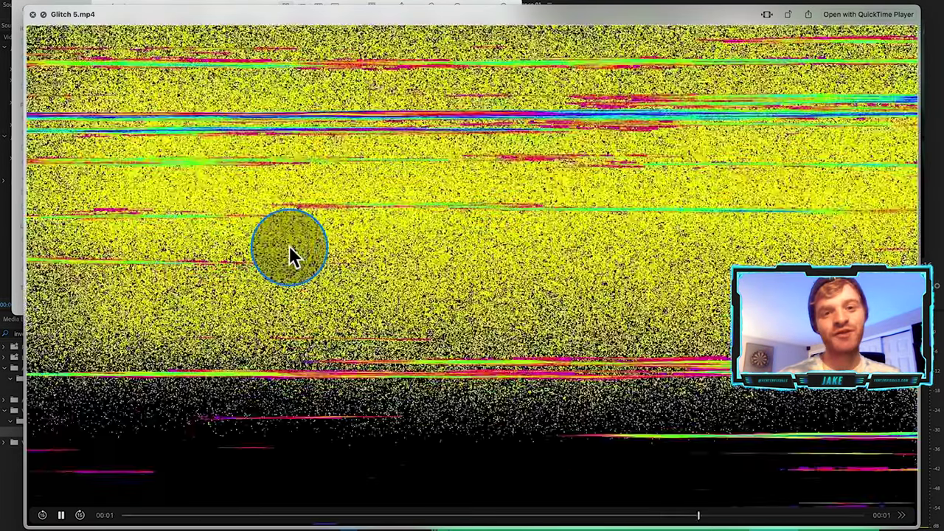
{"action": "key", "text": "space"}
{"action": "scroll", "coordinate": [291, 255], "scroll_direction": "up", "scroll_amount": 3}
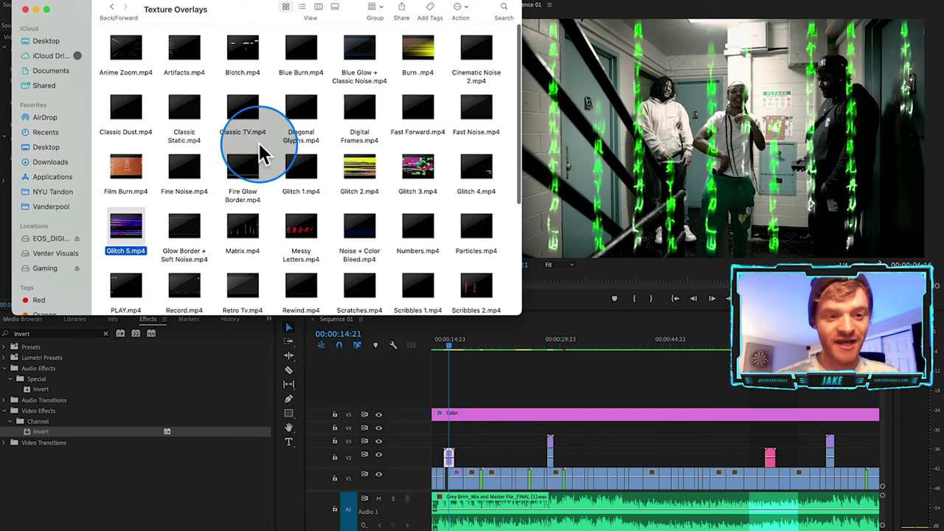
{"action": "left_click", "coordinate": [135, 56]}
{"action": "key", "text": "space"}
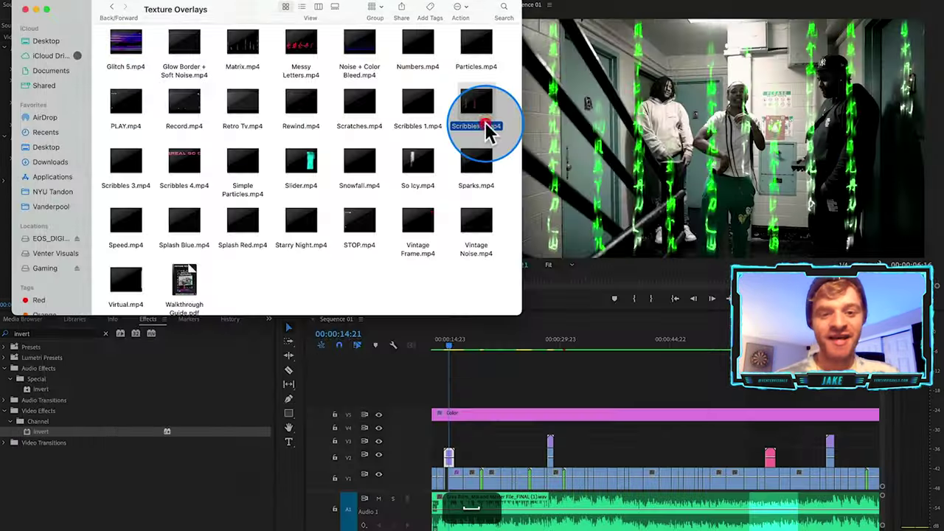
Preview the Scribbles 1, Scribbles 2 and Scribbles 3 overlay clips.
{"action": "key", "text": "space"}
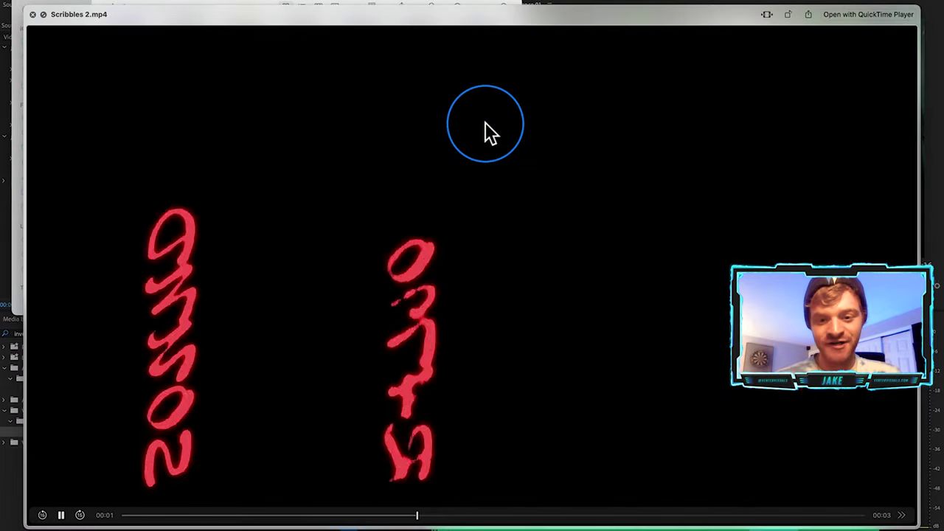
{"action": "key", "text": "Left"}
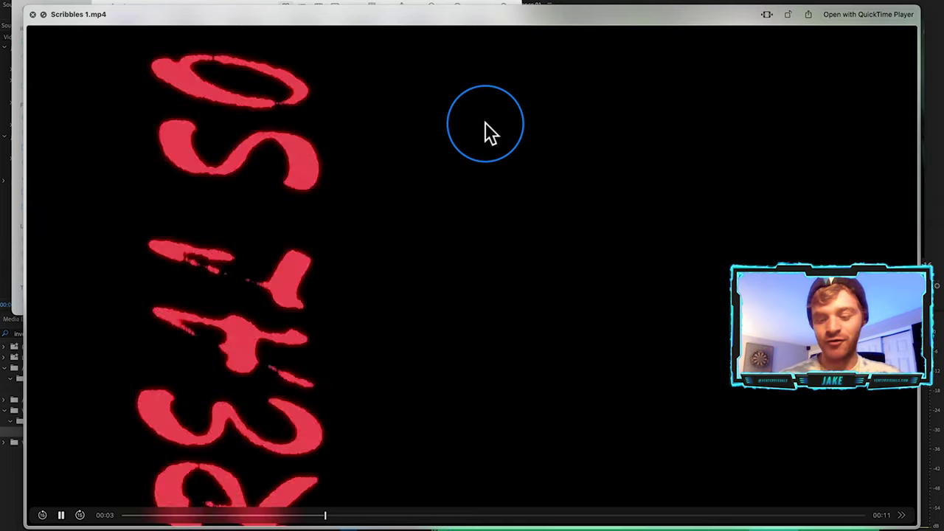
{"action": "key", "text": "alt+Left"}
{"action": "key", "text": "Right"}
{"action": "key", "text": "Right"}
{"action": "key", "text": "space"}
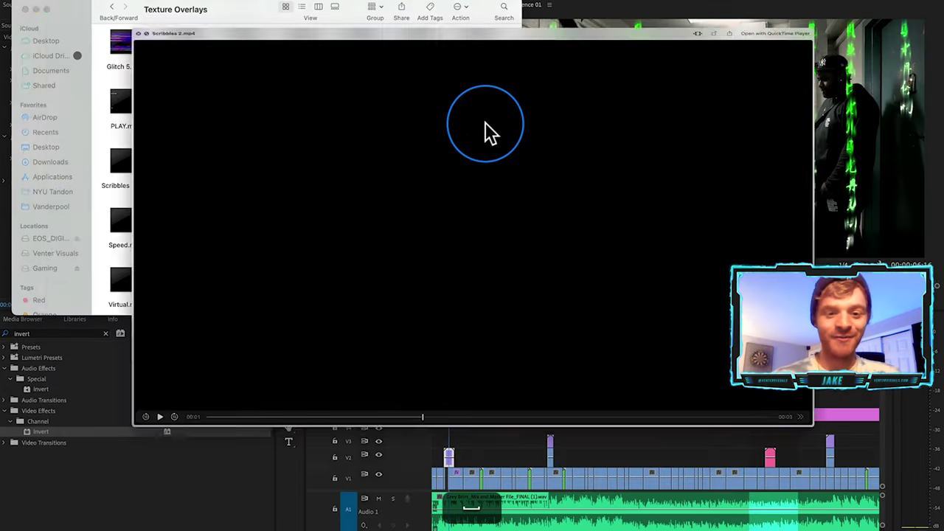
{"action": "left_click", "coordinate": [147, 168]}
{"action": "key", "text": "space"}
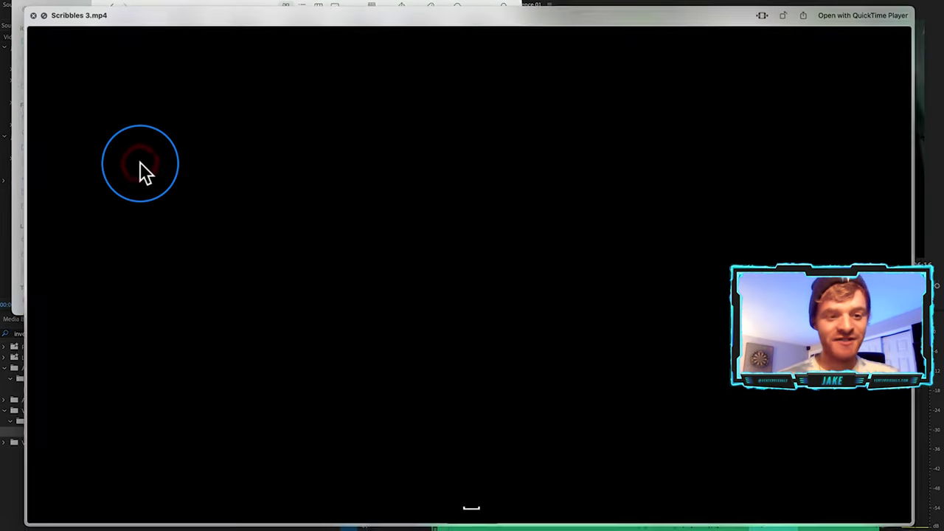
{"action": "key", "text": "space"}
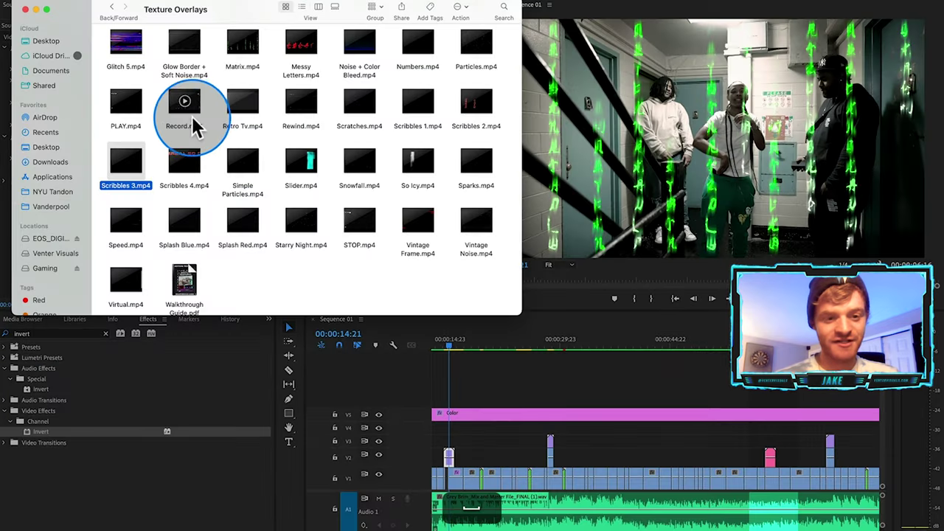
Preview the Retro Tv, Record and PLAY overlay clips.
{"action": "left_click", "coordinate": [232, 123]}
{"action": "key", "text": "space"}
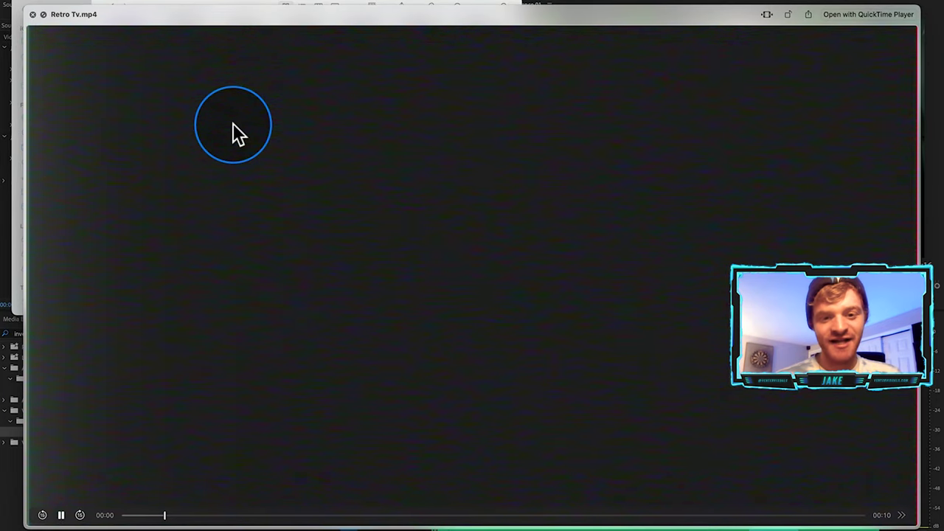
{"action": "key", "text": "Left"}
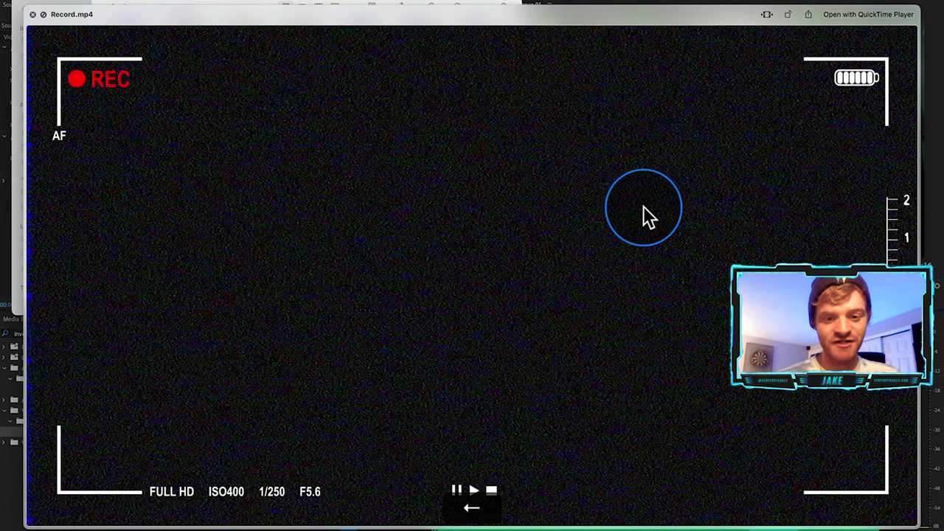
{"action": "key", "text": "Left"}
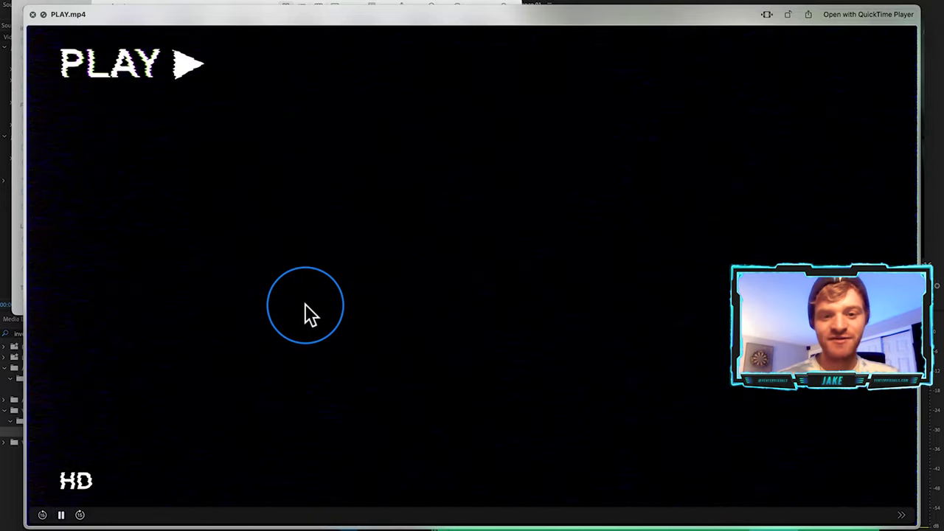
Preview the Glitch 3 overlay clip from the Texture Overlays folder.
{"action": "key", "text": "space"}
{"action": "mouse_move", "coordinate": [424, 177]}
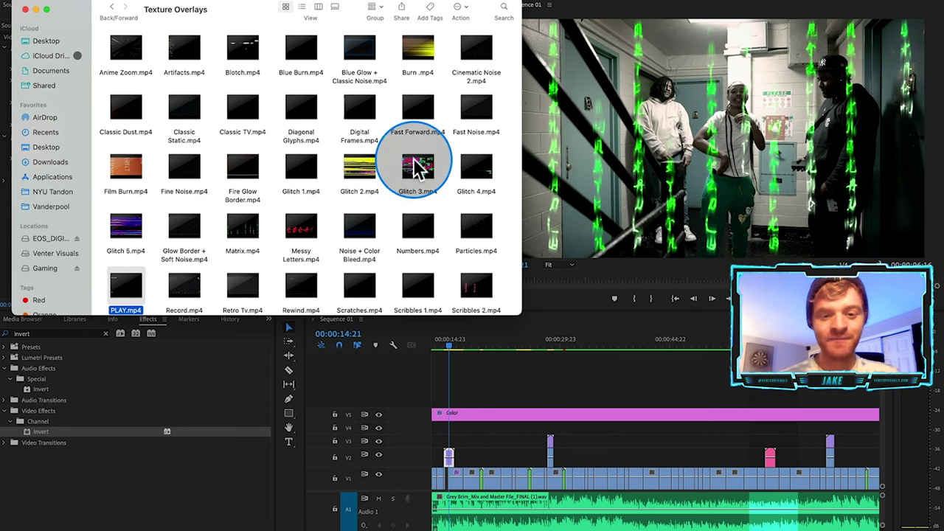
{"action": "left_click", "coordinate": [426, 188]}
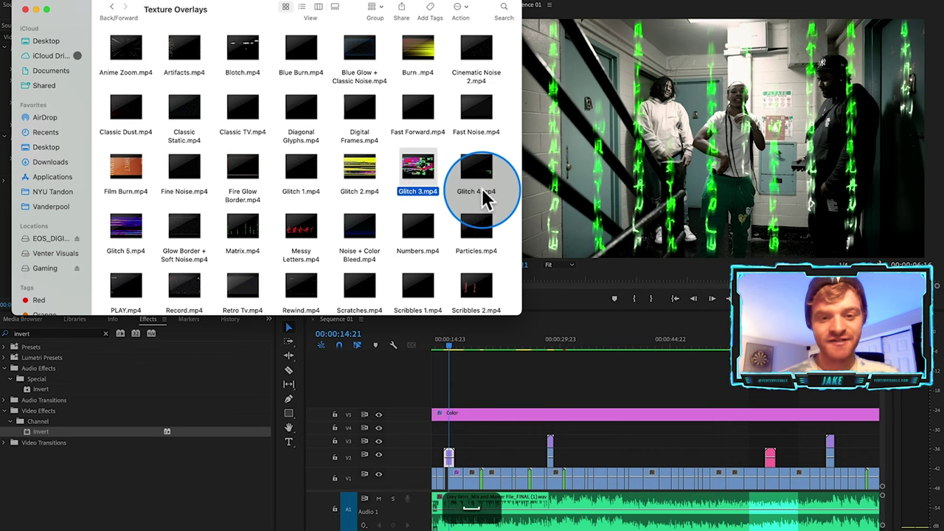
{"action": "key", "text": "space"}
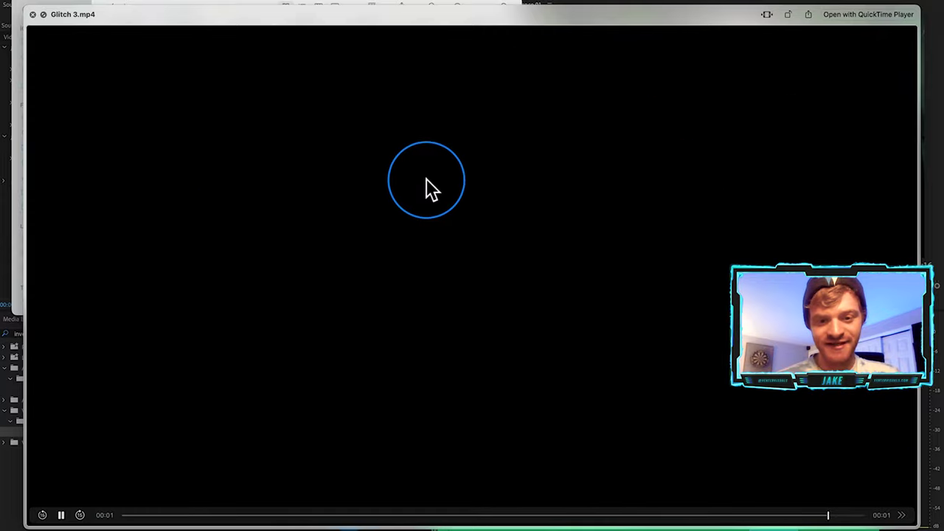
{"action": "key", "text": "space"}
Add Glitch 3.mp4 to track V2 above the cut at about 00:00:52, using the Screen blend mode, and check its frames.
{"action": "left_click_drag", "start_coordinate": [426, 179], "coordinate": [656, 451]}
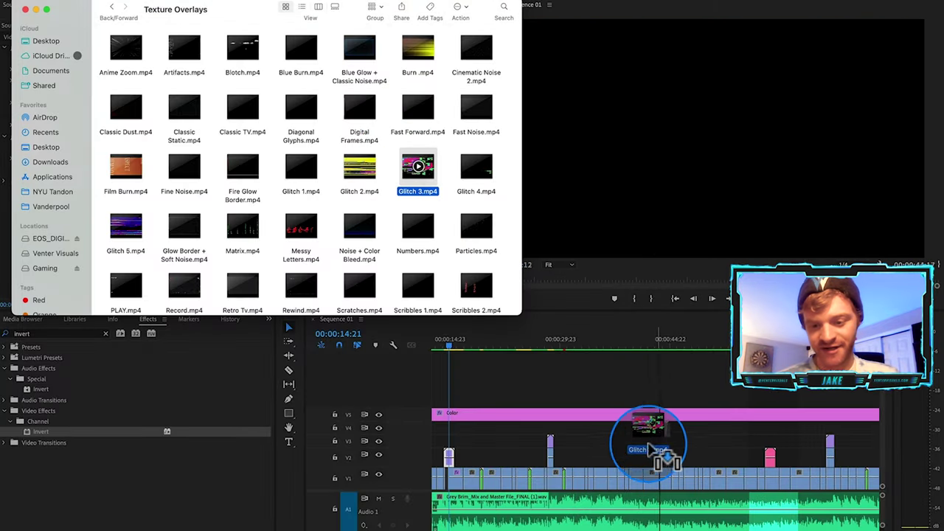
{"action": "left_click_drag", "start_coordinate": [657, 451], "coordinate": [649, 451]}
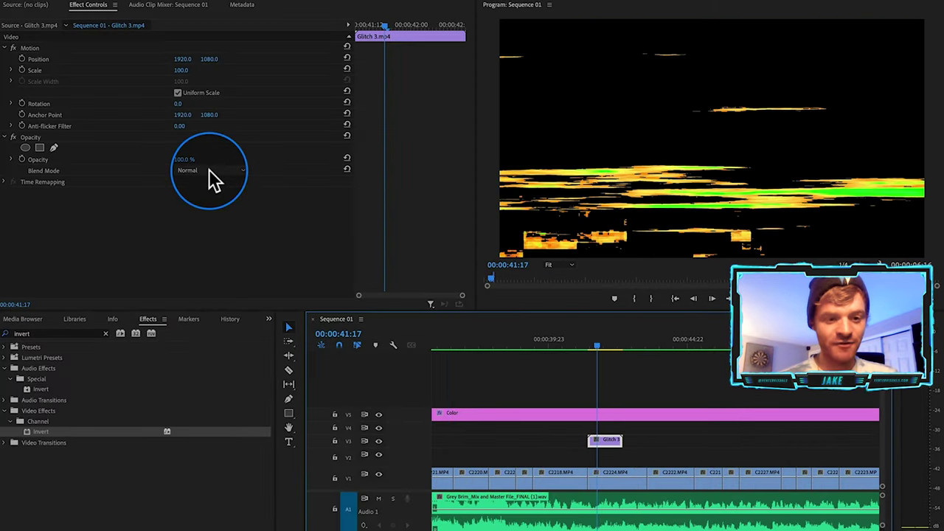
{"action": "left_click", "coordinate": [209, 174]}
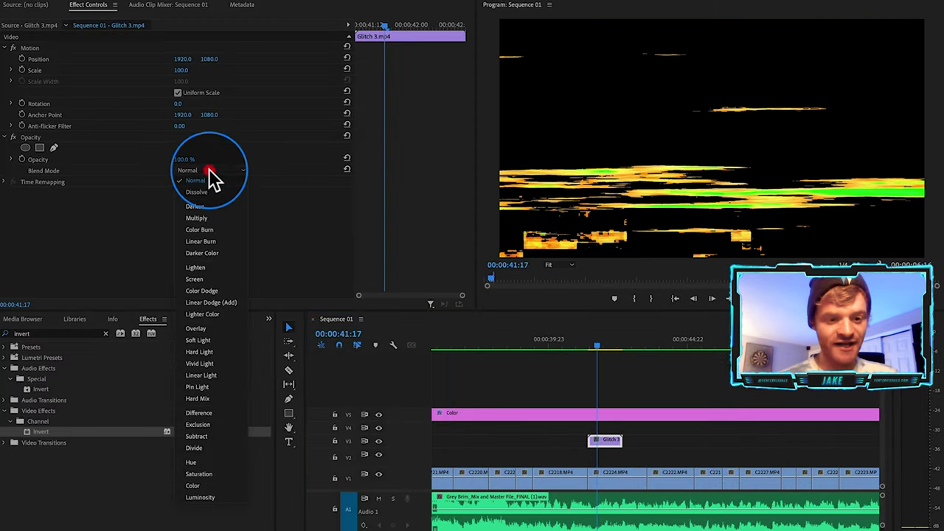
{"action": "left_click", "coordinate": [204, 278]}
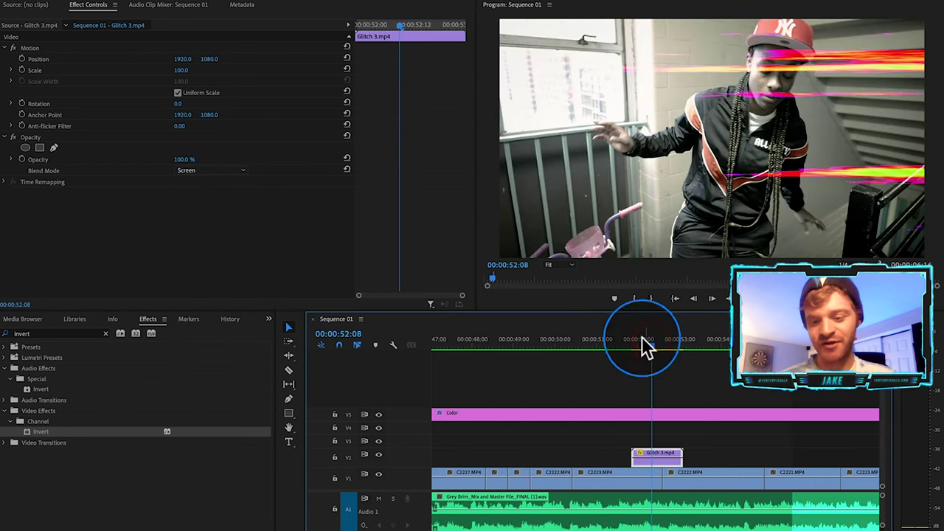
{"action": "left_click", "coordinate": [641, 336]}
{"action": "left_click", "coordinate": [651, 455]}
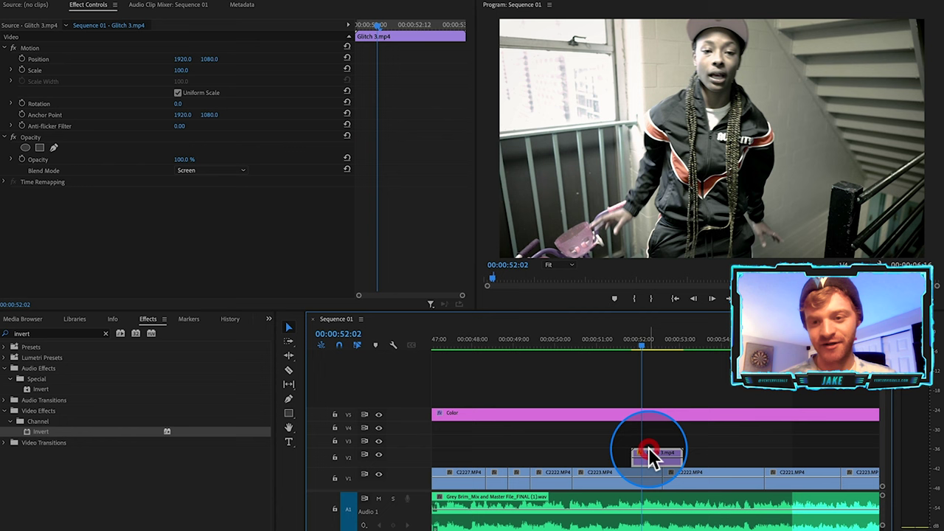
{"action": "left_click", "coordinate": [657, 343]}
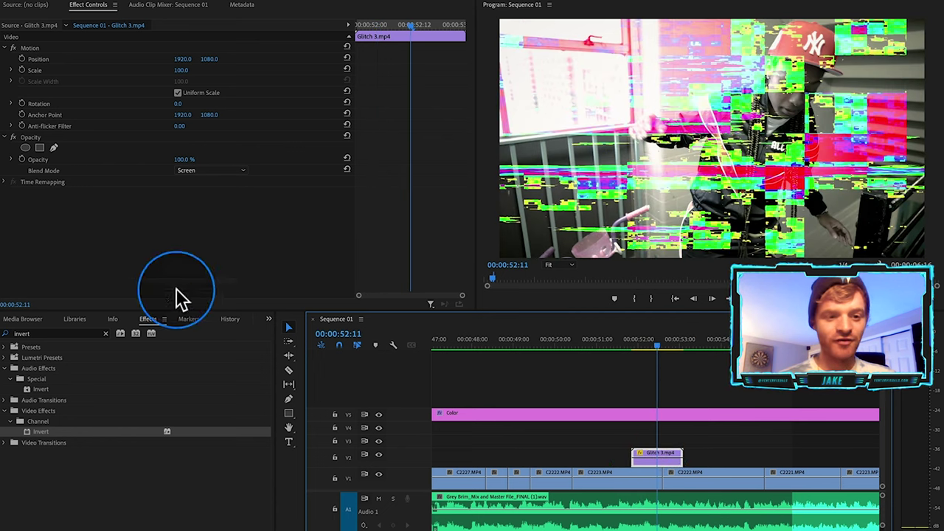
Try the Linear Dodge (Add) and Color Dodge blend modes on the Glitch 3 clip.
{"action": "left_click", "coordinate": [218, 169]}
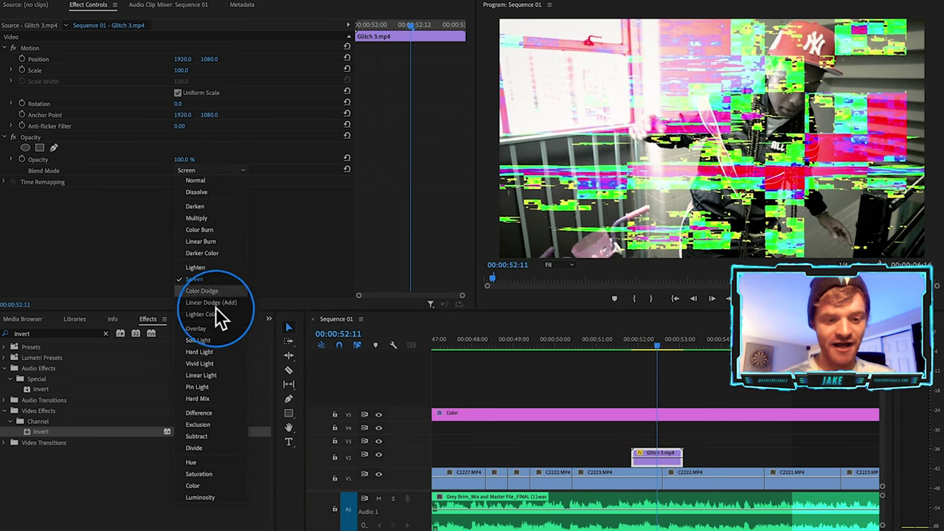
{"action": "left_click", "coordinate": [219, 301]}
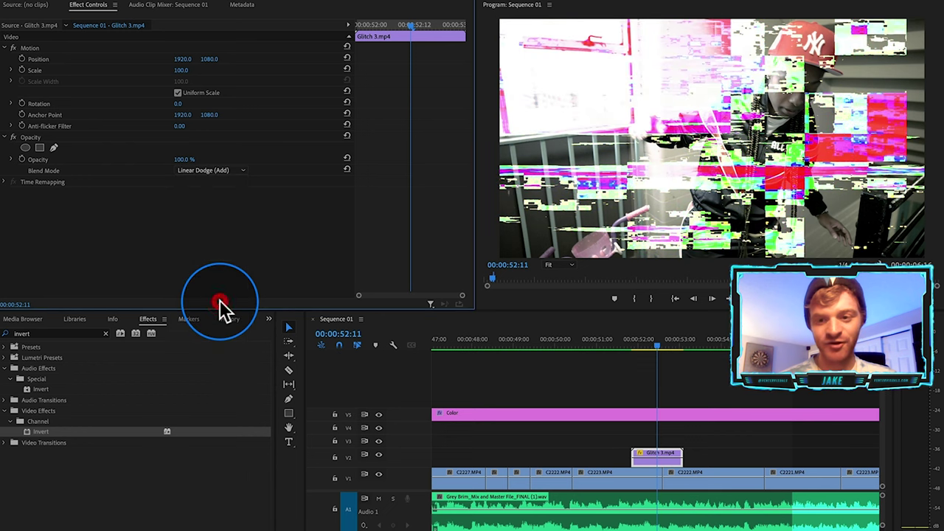
{"action": "left_click", "coordinate": [232, 170]}
{"action": "left_click", "coordinate": [219, 295]}
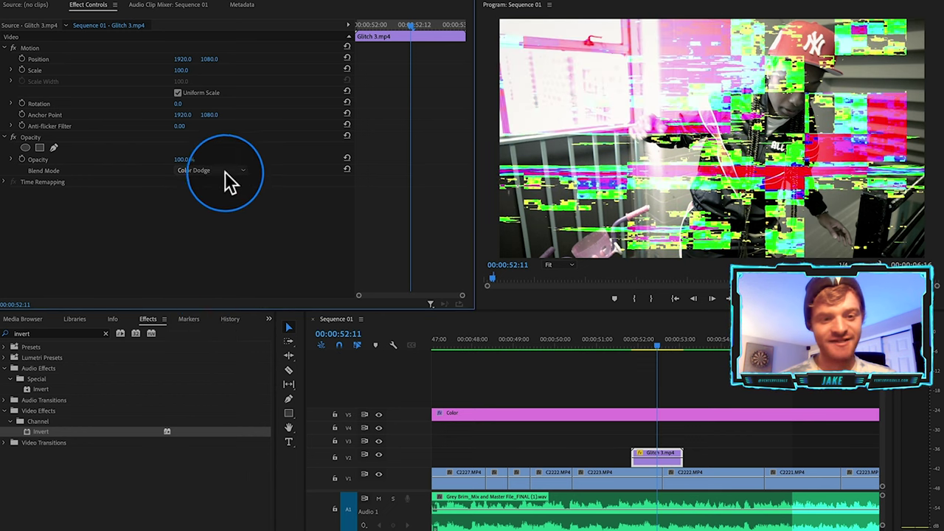
Set the Glitch 3 clip's blend mode to Lighter Color and play back the section.
{"action": "left_click", "coordinate": [219, 170]}
{"action": "left_click", "coordinate": [202, 314]}
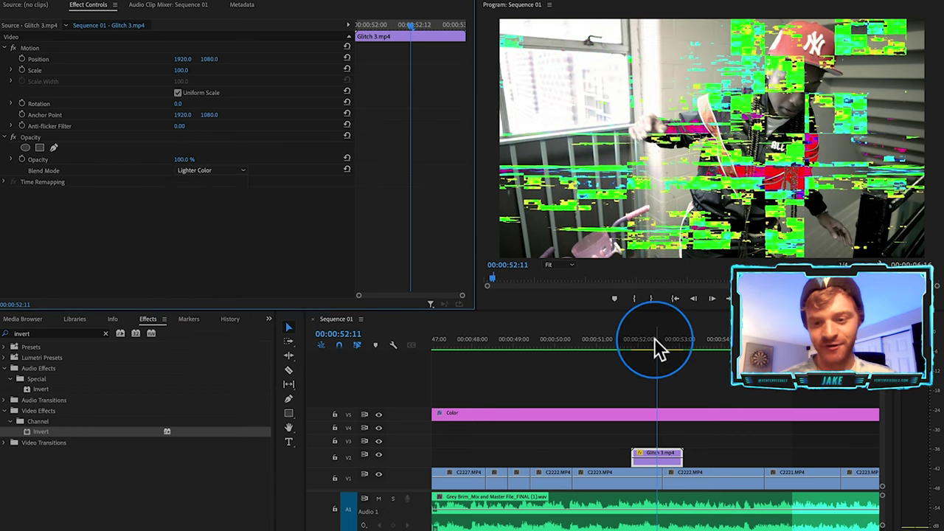
{"action": "left_click_drag", "start_coordinate": [654, 338], "coordinate": [665, 341]}
{"action": "key", "text": "space"}
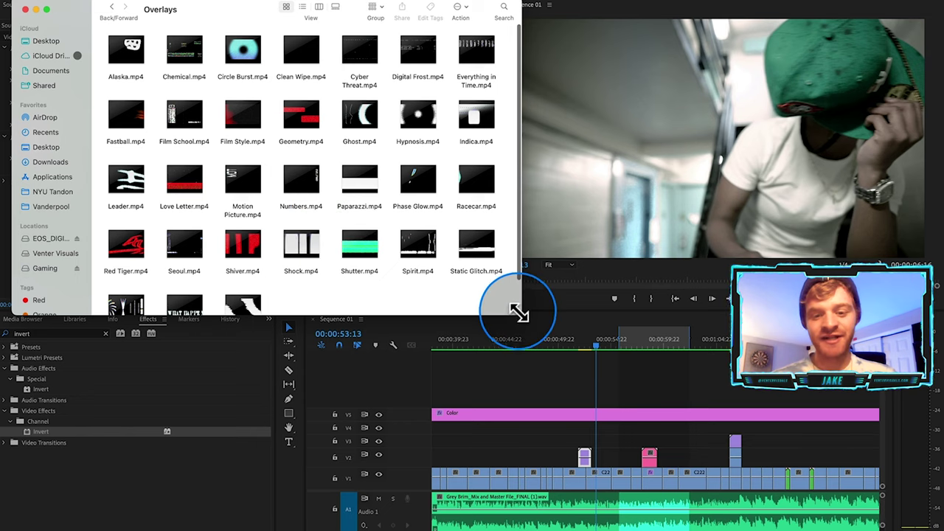
Add Static Glitch.mp4 and Everything in Time.mp4 from the Overlays folder to track V3 at about 00:00:44.
{"action": "left_click_drag", "start_coordinate": [519, 313], "coordinate": [523, 352]}
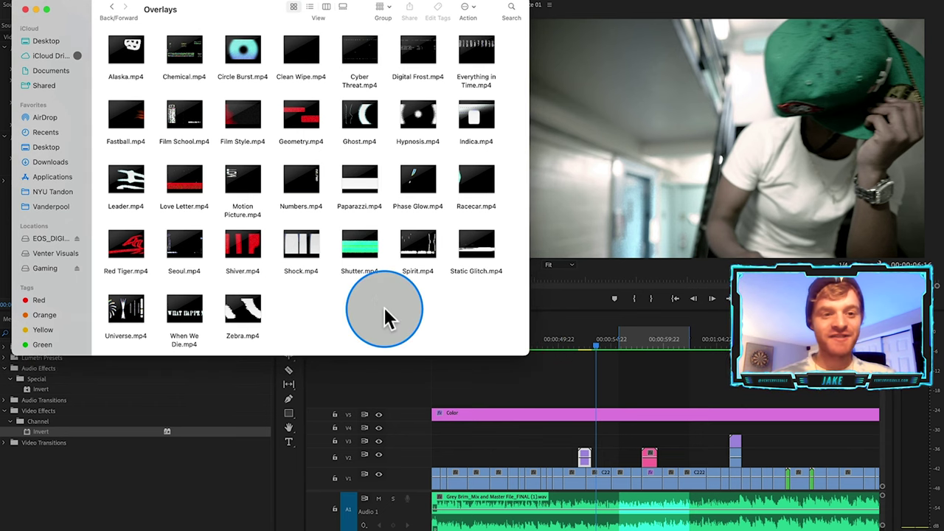
{"action": "left_click", "coordinate": [490, 248]}
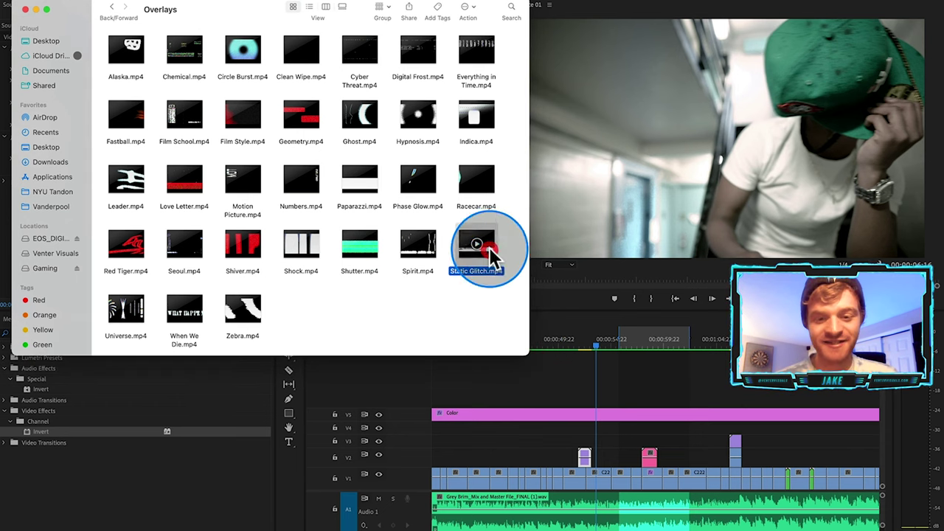
{"action": "left_click", "coordinate": [485, 89], "text": "super"}
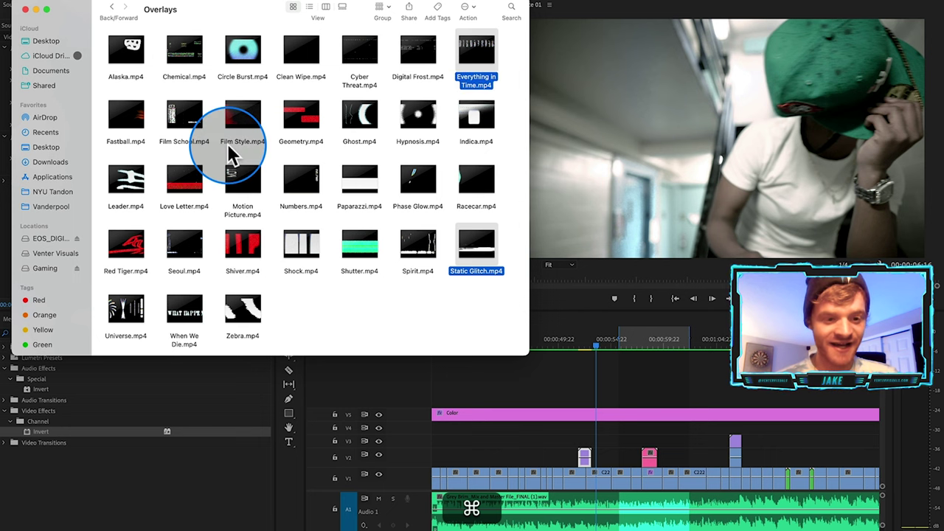
{"action": "left_click_drag", "start_coordinate": [479, 78], "coordinate": [516, 445]}
{"action": "scroll", "coordinate": [492, 449], "scroll_direction": "up", "scroll_amount": 3}
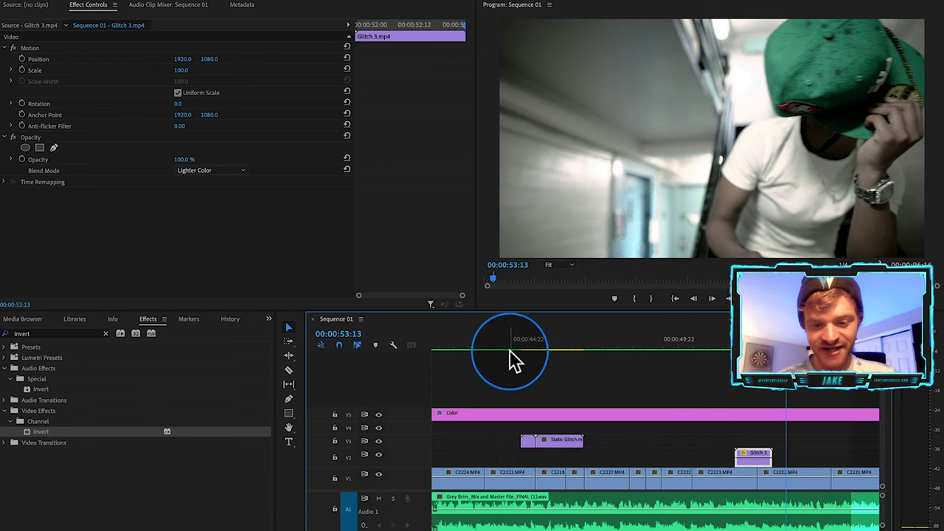
Set both new overlays to Screen blending and move Static Glitch to track V2 at the start of the C2224 clip near 00:00:41.
{"action": "left_click", "coordinate": [557, 342]}
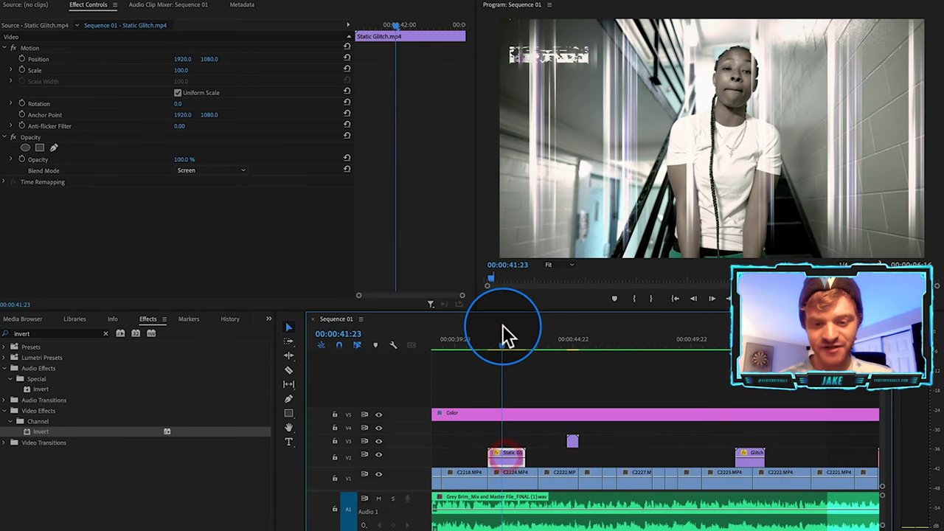
{"action": "left_click_drag", "start_coordinate": [505, 339], "coordinate": [519, 343]}
{"action": "scroll", "coordinate": [493, 446], "scroll_direction": "up", "scroll_amount": 3}
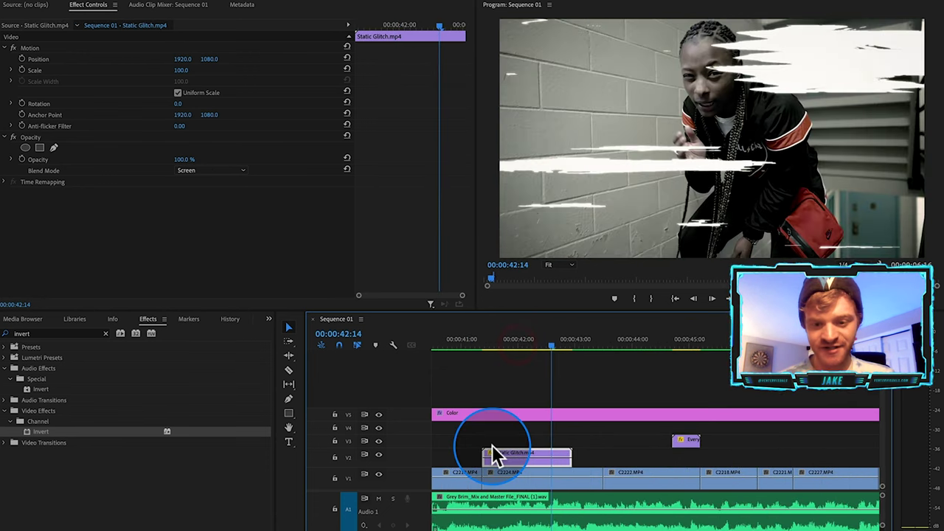
Shift the Static Glitch clip earlier so it straddles the cut between C2218 and C2224, and play back the transition.
{"action": "scroll", "coordinate": [493, 446], "scroll_direction": "left", "scroll_amount": 2}
{"action": "scroll", "coordinate": [539, 448], "scroll_direction": "up", "scroll_amount": 2}
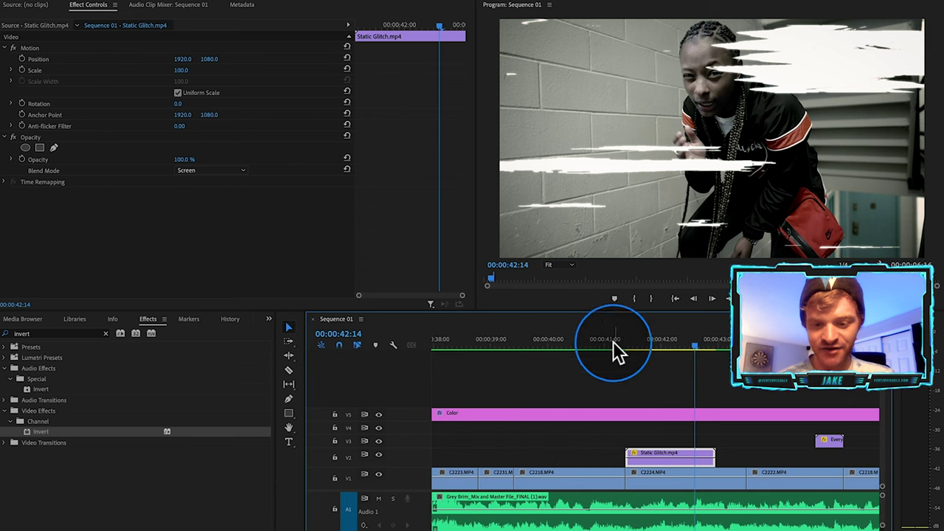
{"action": "left_click_drag", "start_coordinate": [619, 344], "coordinate": [576, 347]}
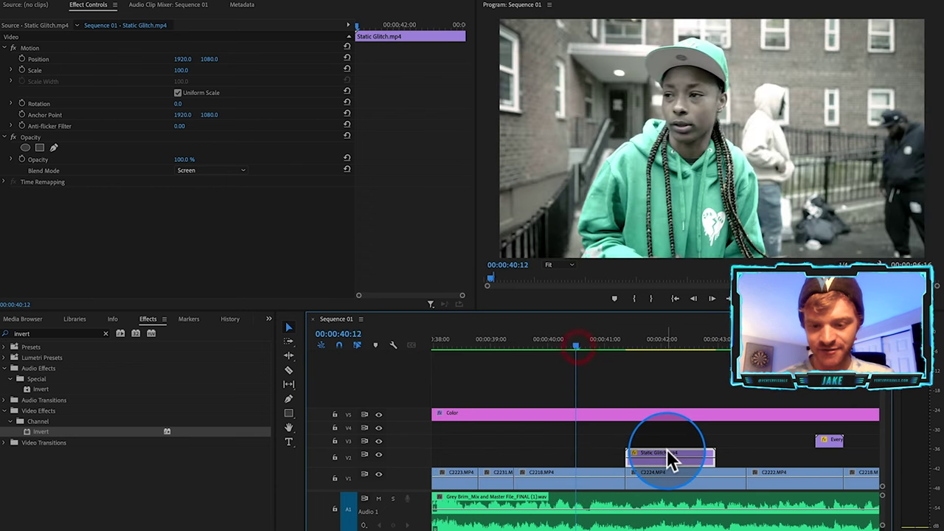
{"action": "left_click_drag", "start_coordinate": [670, 459], "coordinate": [625, 453]}
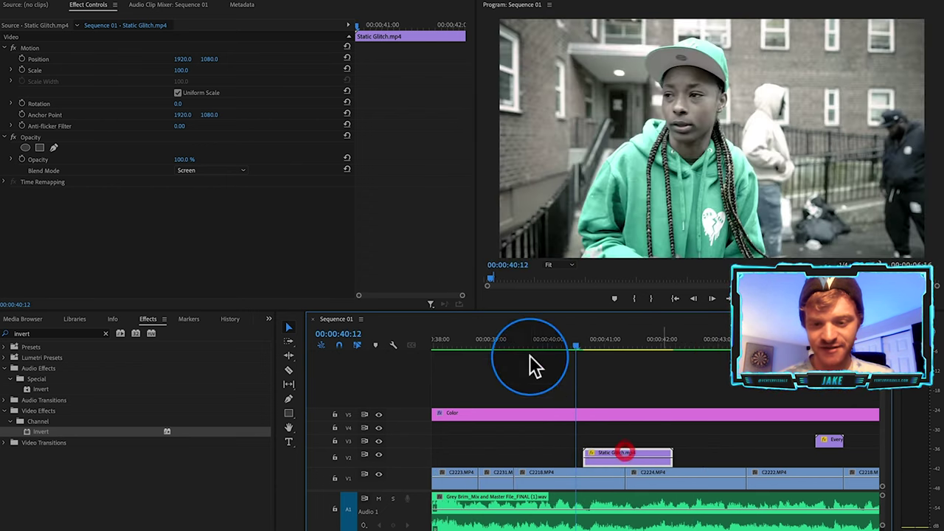
{"action": "left_click", "coordinate": [506, 343]}
{"action": "key", "text": "space"}
{"action": "key", "text": "space"}
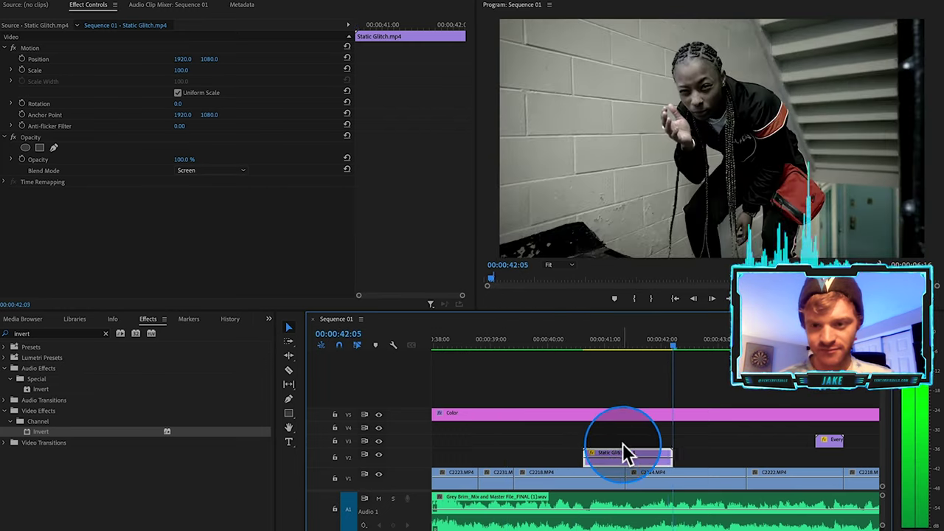
Trim the Static Glitch clip at both ends to a short piece over the cut and play back the section.
{"action": "left_click_drag", "start_coordinate": [671, 457], "coordinate": [616, 462]}
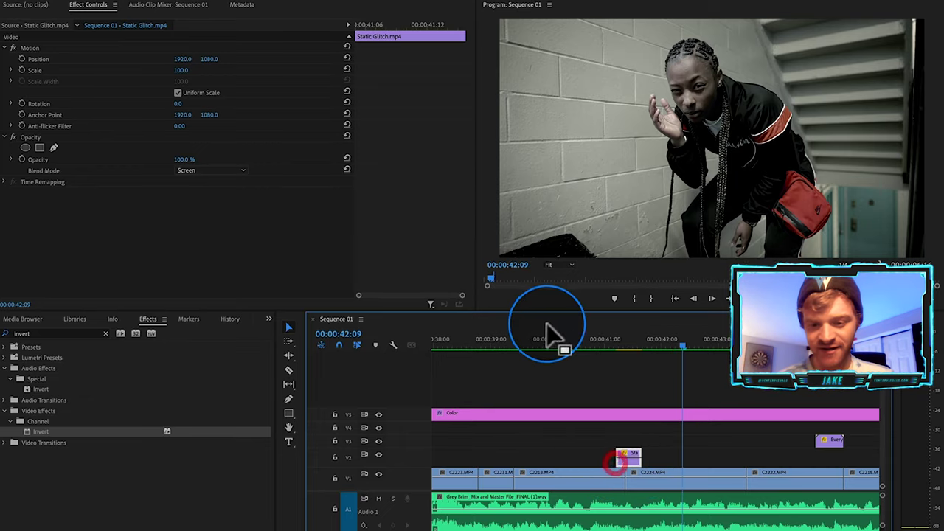
{"action": "left_click", "coordinate": [547, 337]}
{"action": "key", "text": "space"}
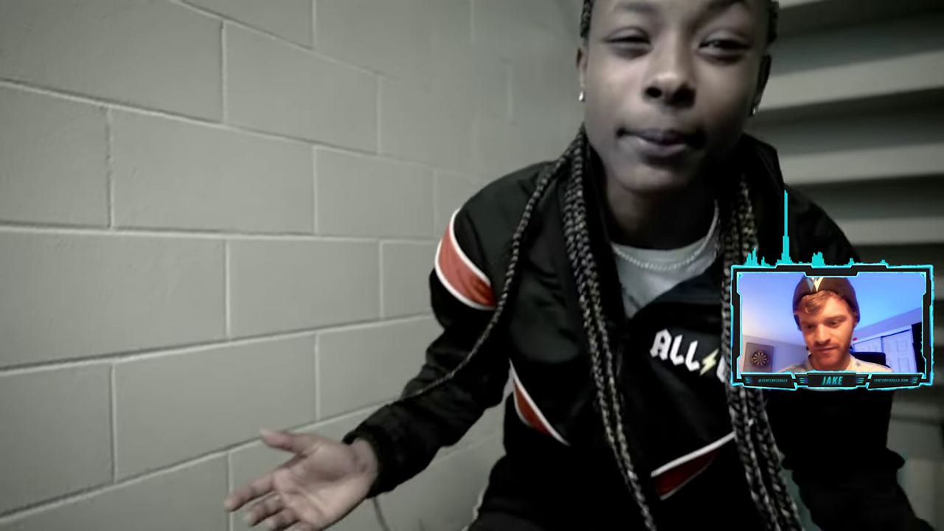
Move the Everything in Time overlay to track V2 across the cut between C2224 and C2222 at about 00:01:25.
{"action": "left_click", "coordinate": [609, 344]}
{"action": "left_click", "coordinate": [618, 456]}
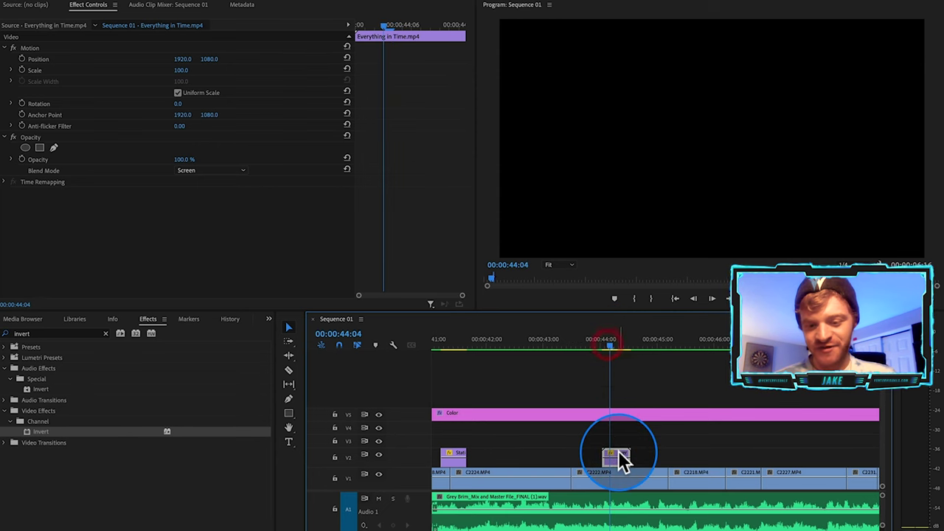
{"action": "scroll", "coordinate": [561, 457], "scroll_direction": "down", "scroll_amount": 3}
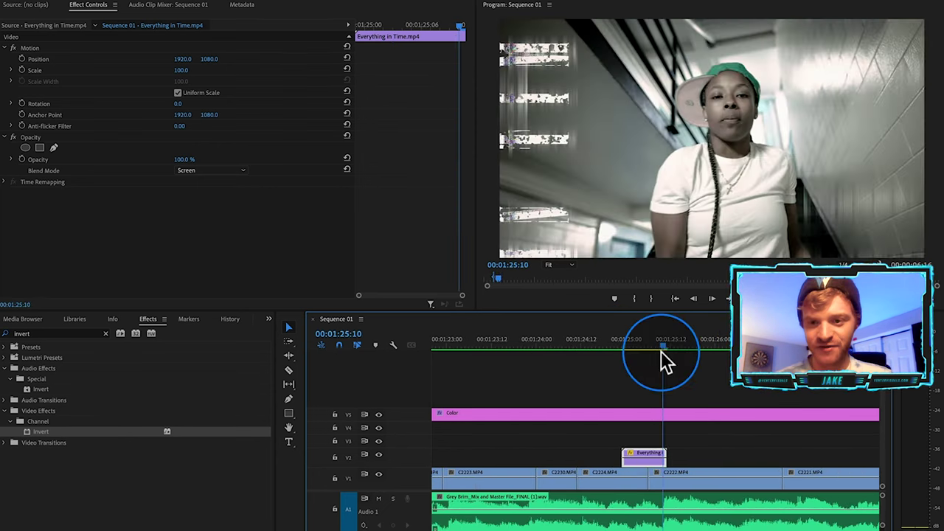
{"action": "left_click_drag", "start_coordinate": [659, 358], "coordinate": [537, 376]}
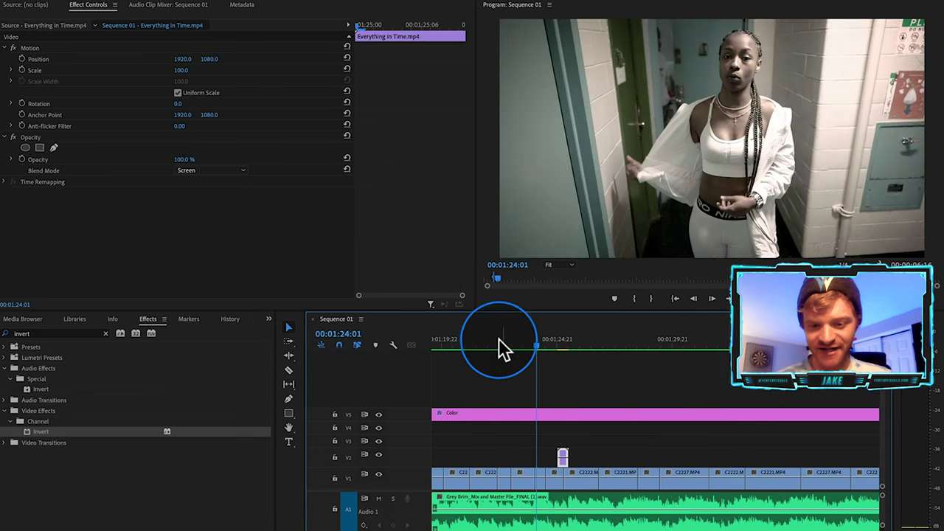